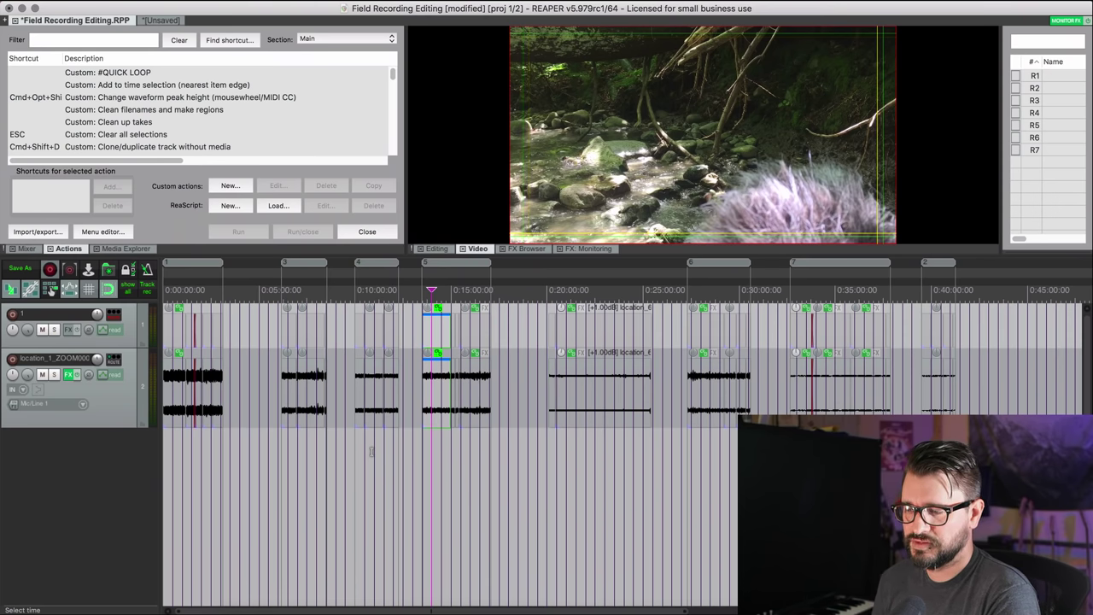
Play the field recording from the project start through the first location clips
click(194, 300)
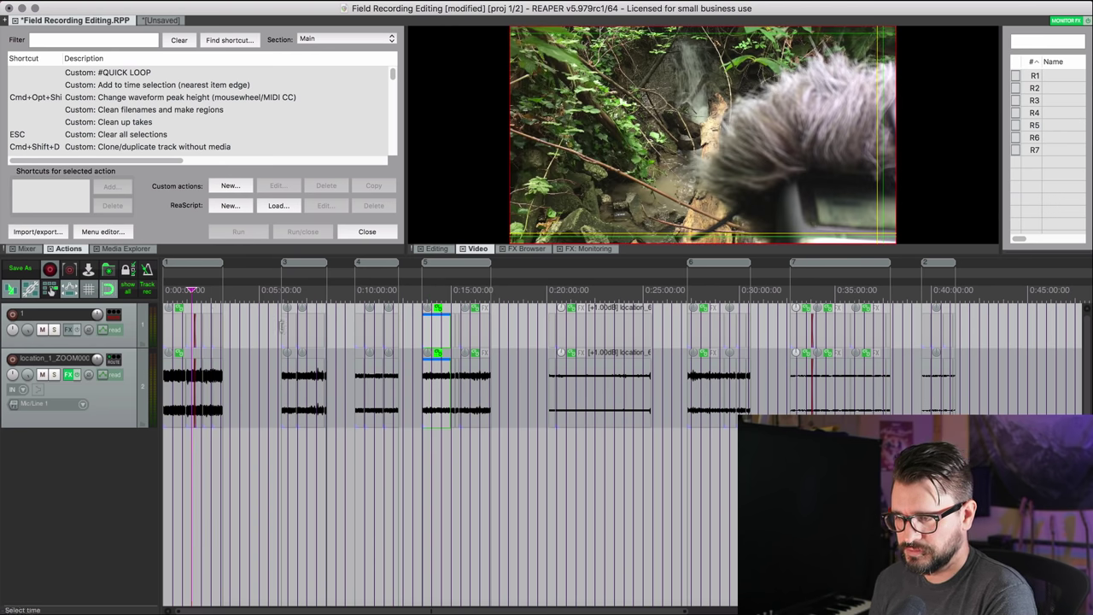
scroll(282, 325, up, 3)
key(space)
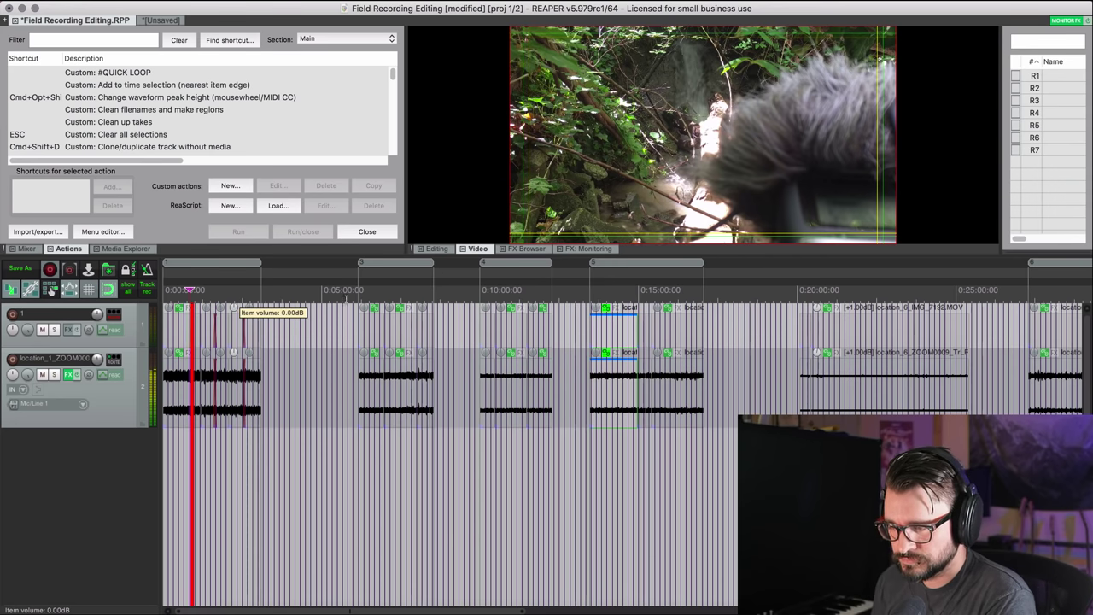
click(400, 289)
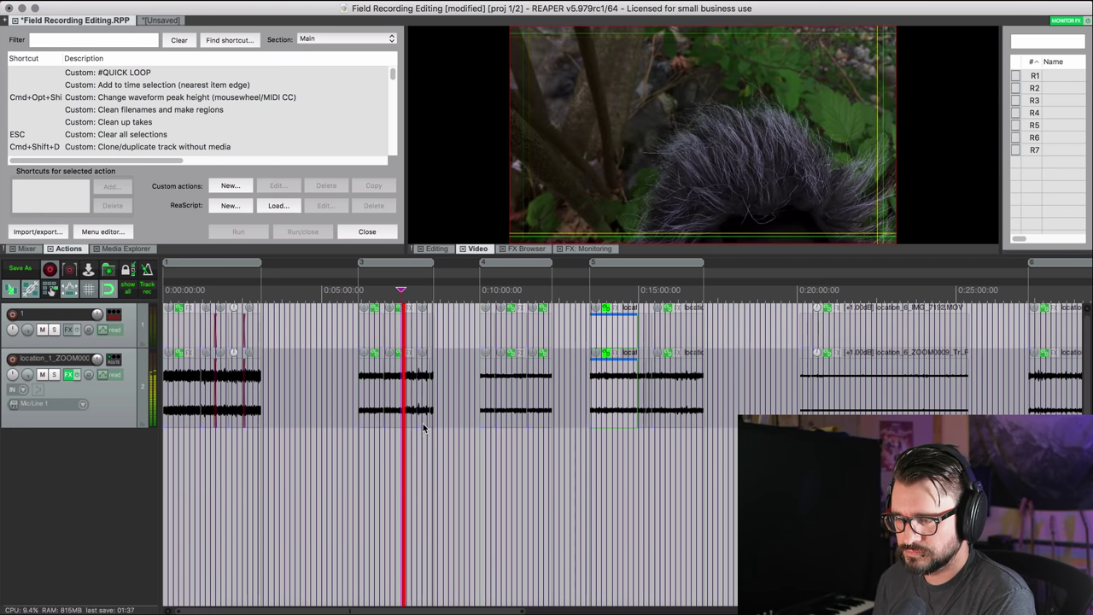
click(496, 393)
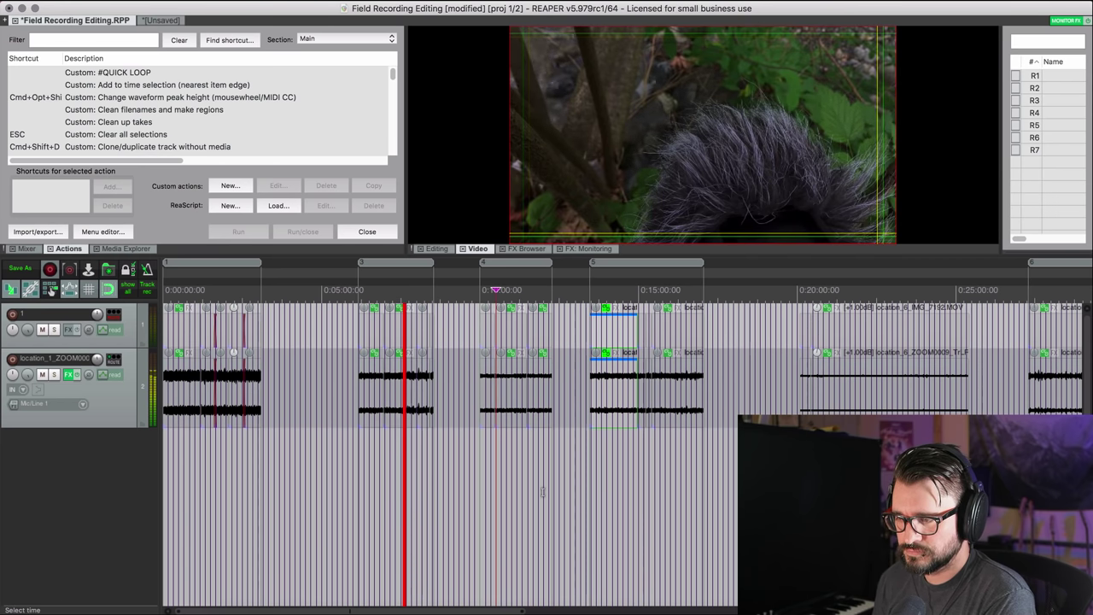
key(space)
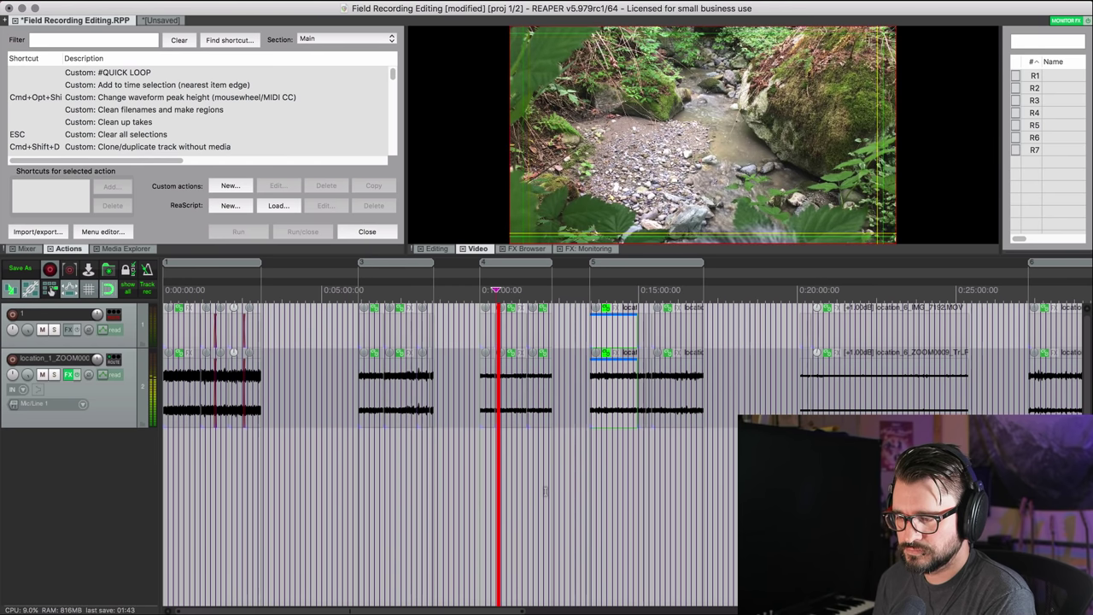
click(624, 291)
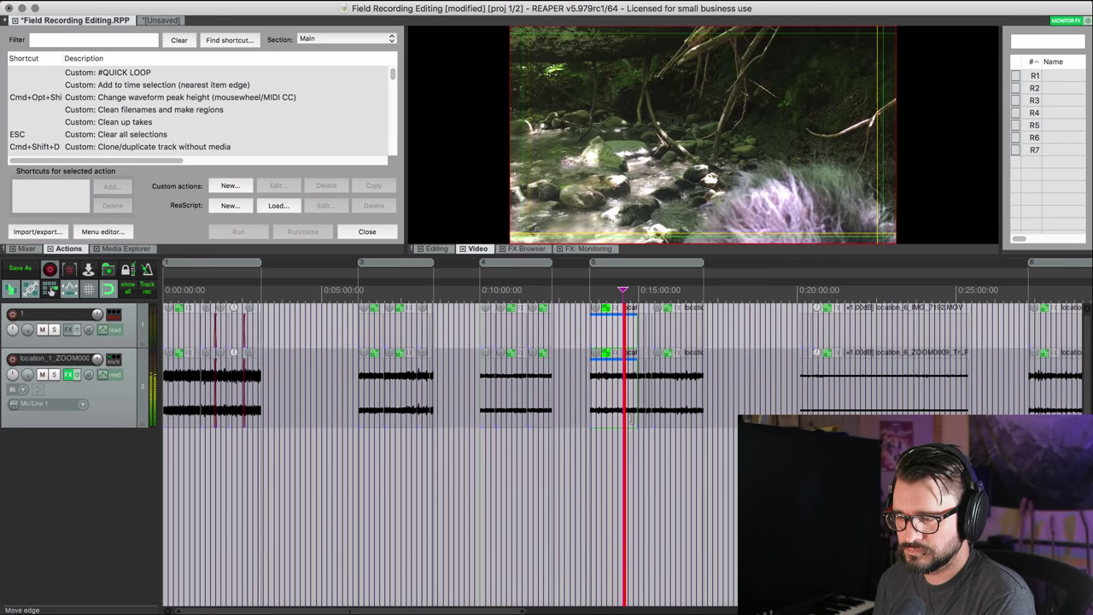
scroll(631, 424, right, 2)
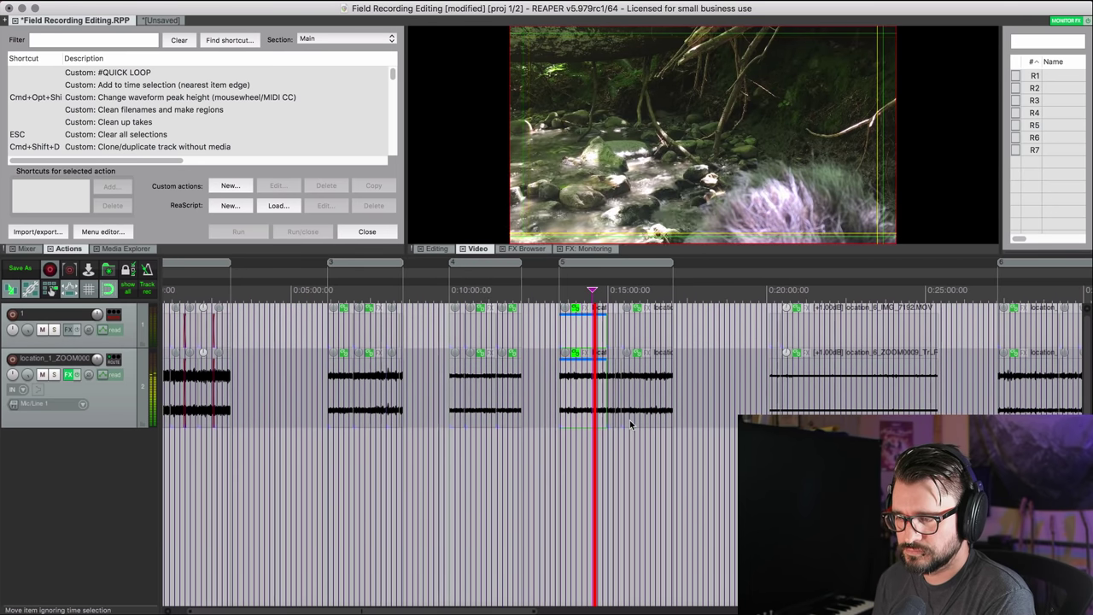
scroll(630, 424, right, 4)
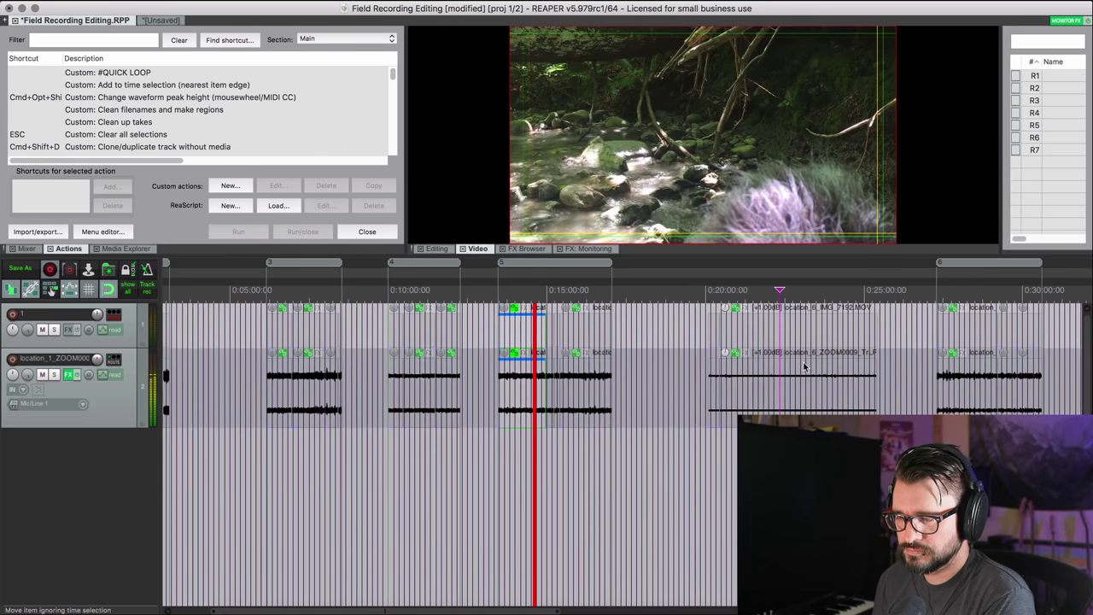
key(space)
Audition the later clips around 0:35 and 0:40, then stop and zoom out
scroll(803, 367, right, 8)
scroll(803, 363, right, 5)
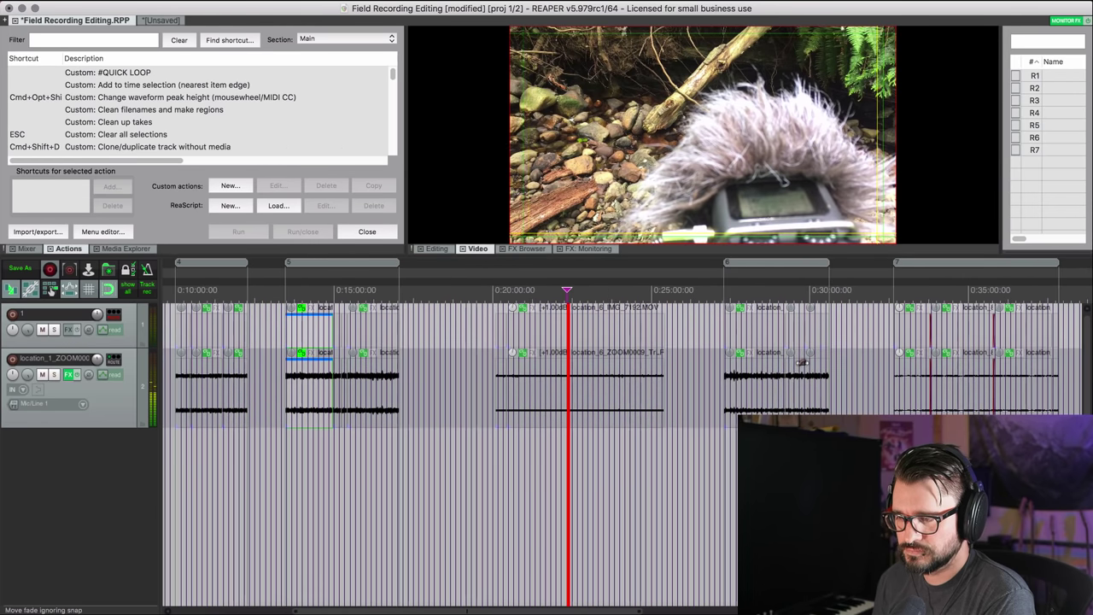
click(766, 288)
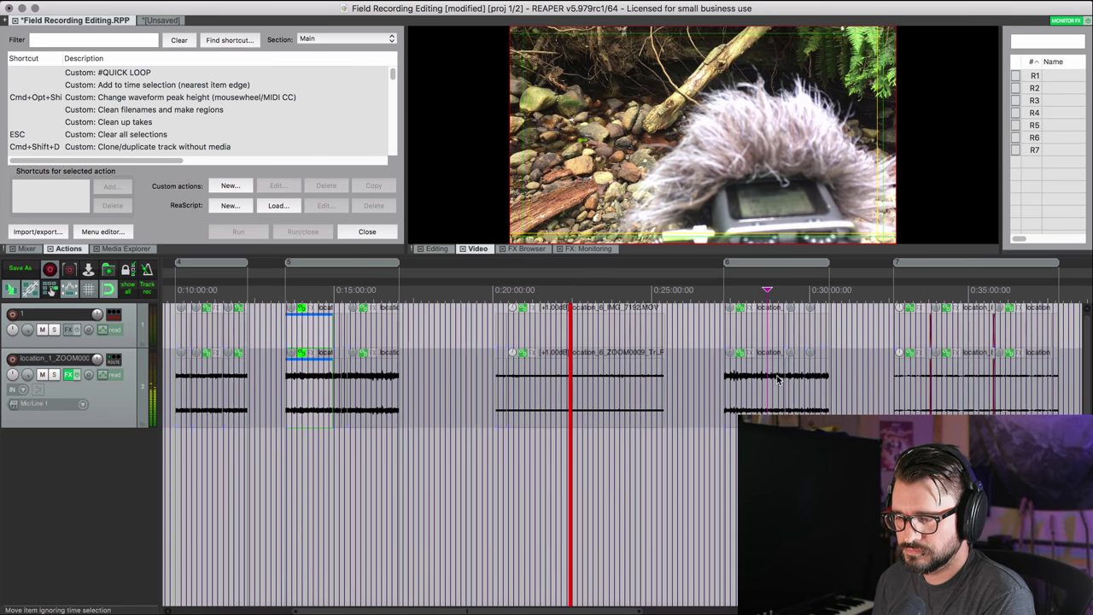
key(space)
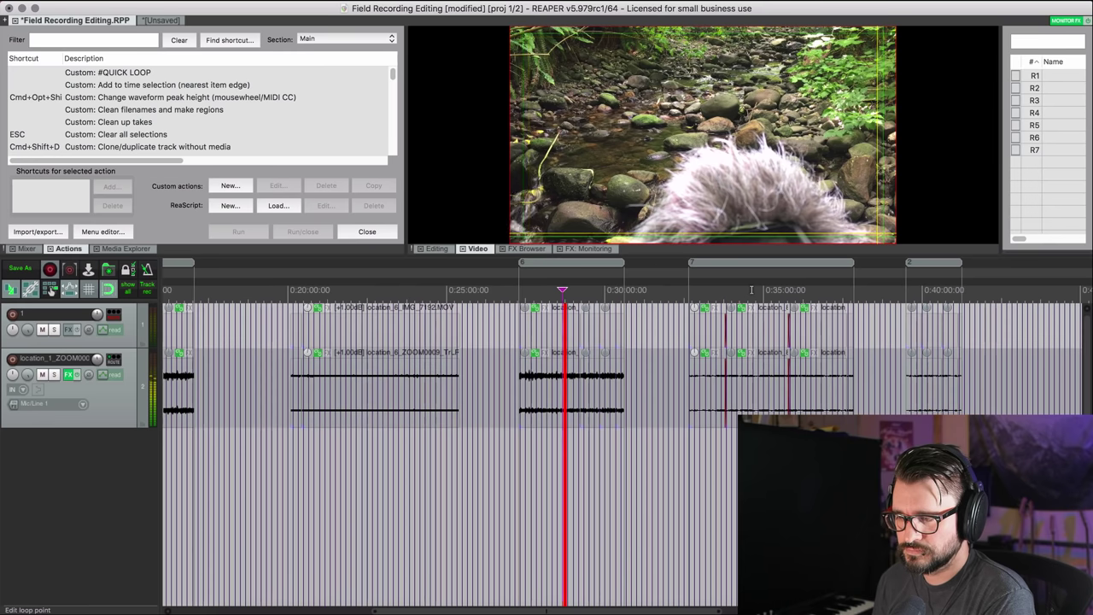
click(752, 289)
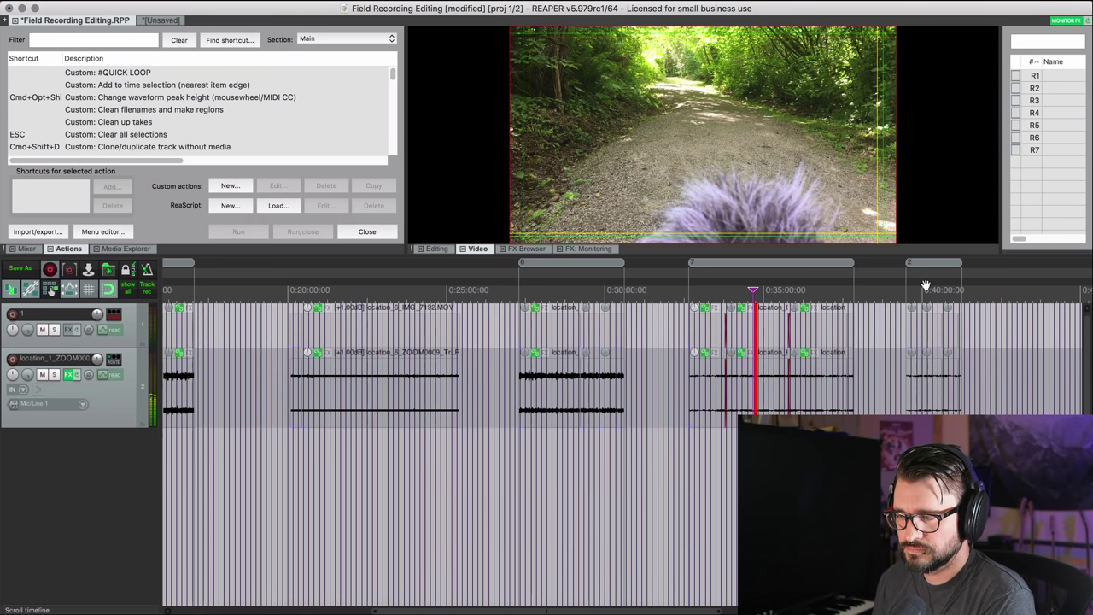
click(926, 287)
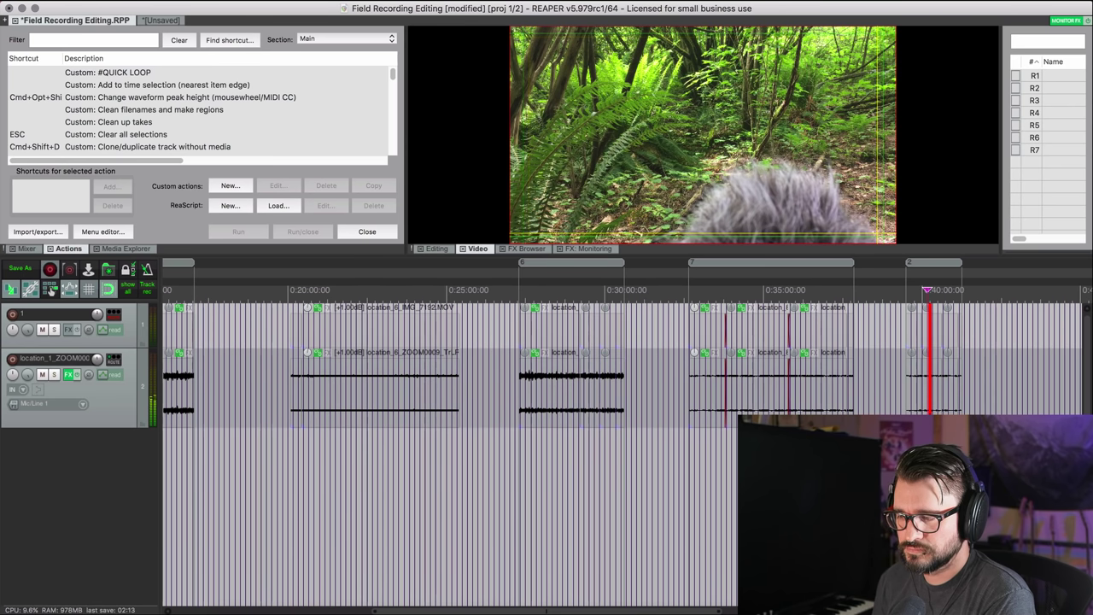
key(space)
key(minus)
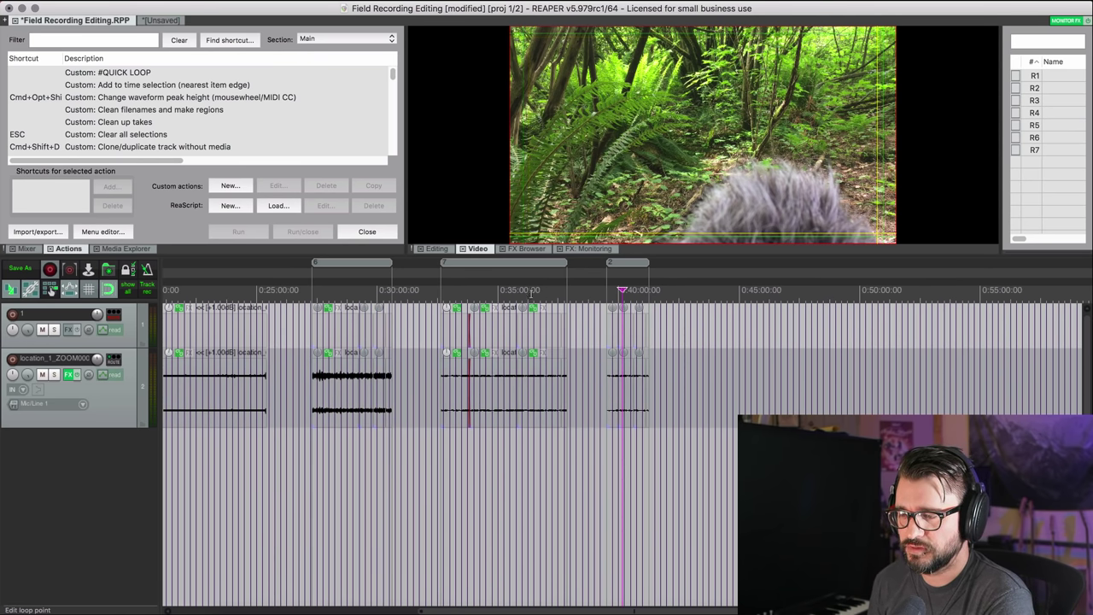
click(510, 291)
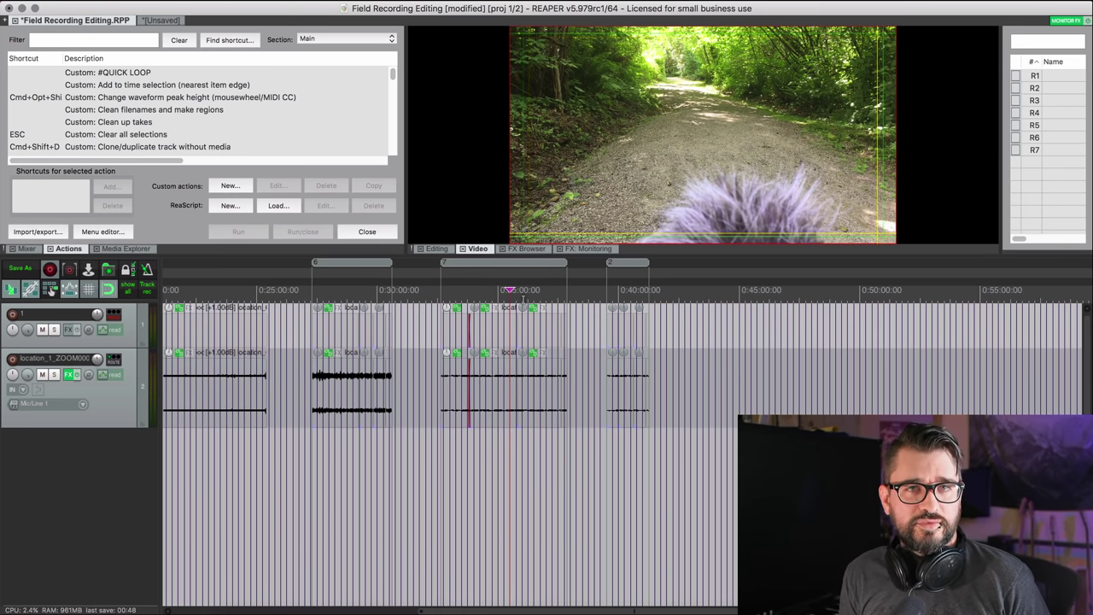
scroll(536, 335, down, 3)
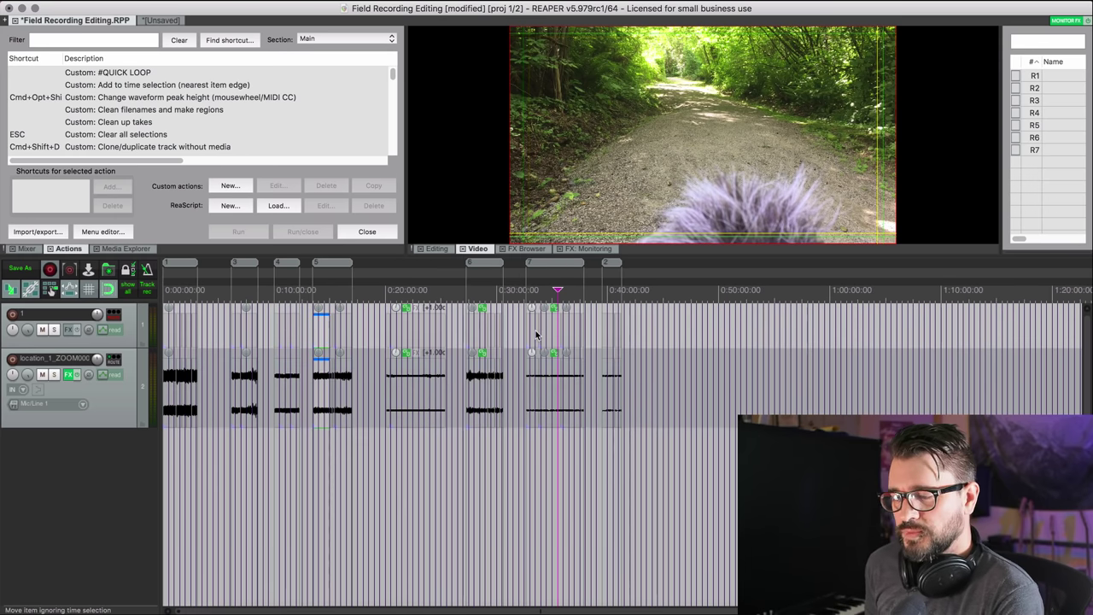
right_click(69, 379)
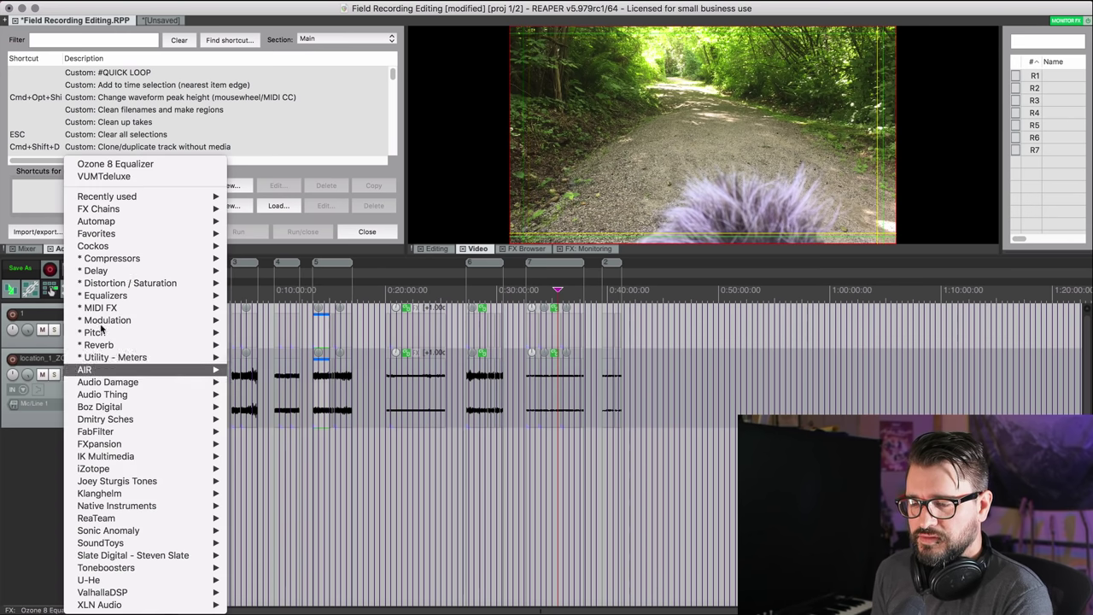
click(240, 289)
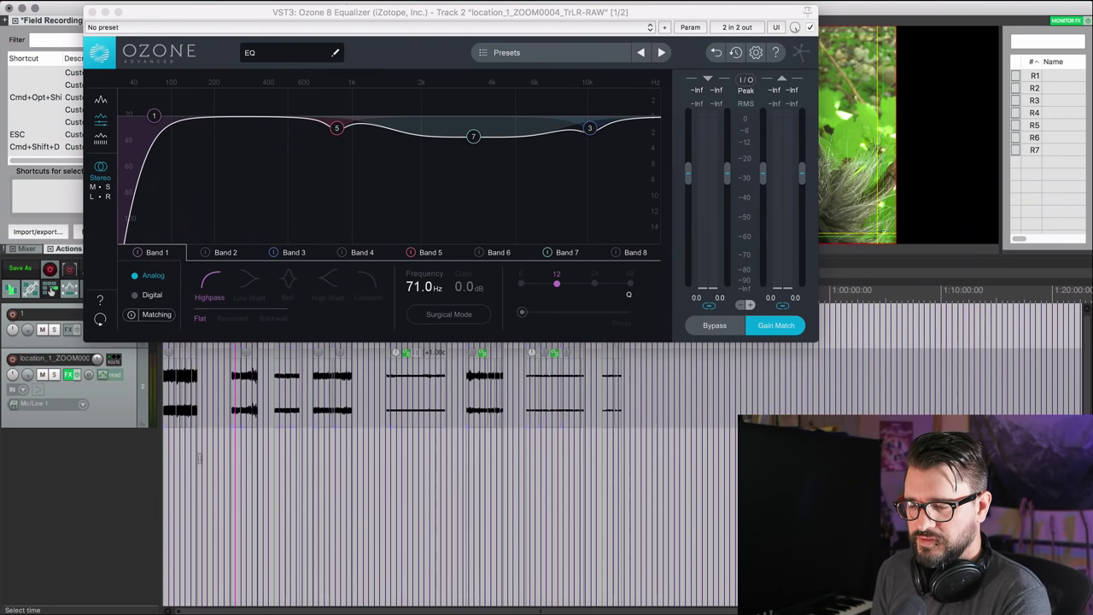
click(199, 459)
click(564, 253)
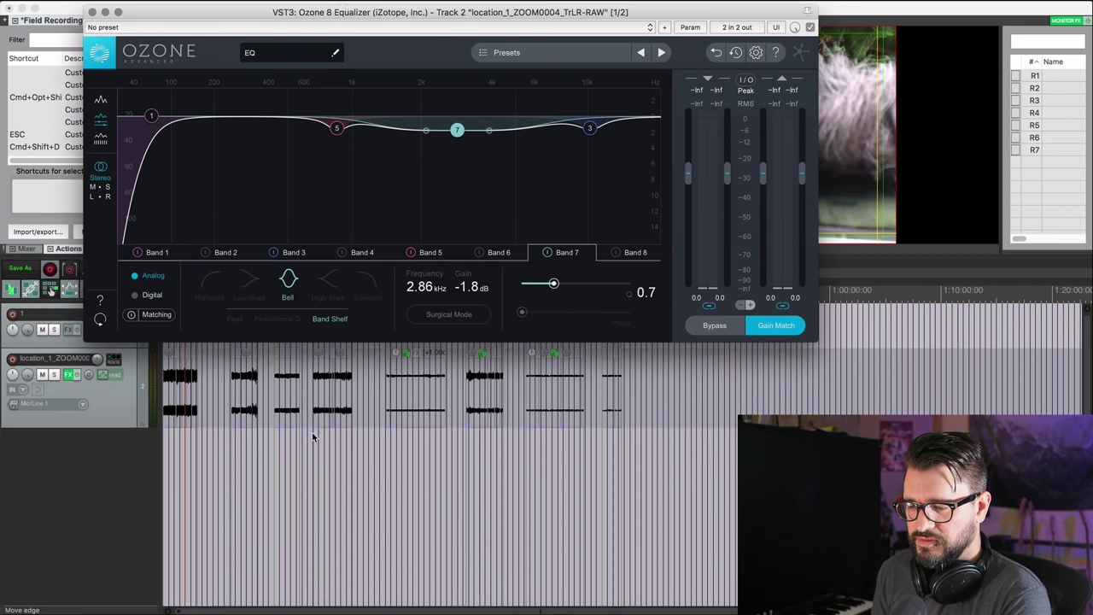
click(243, 450)
click(318, 451)
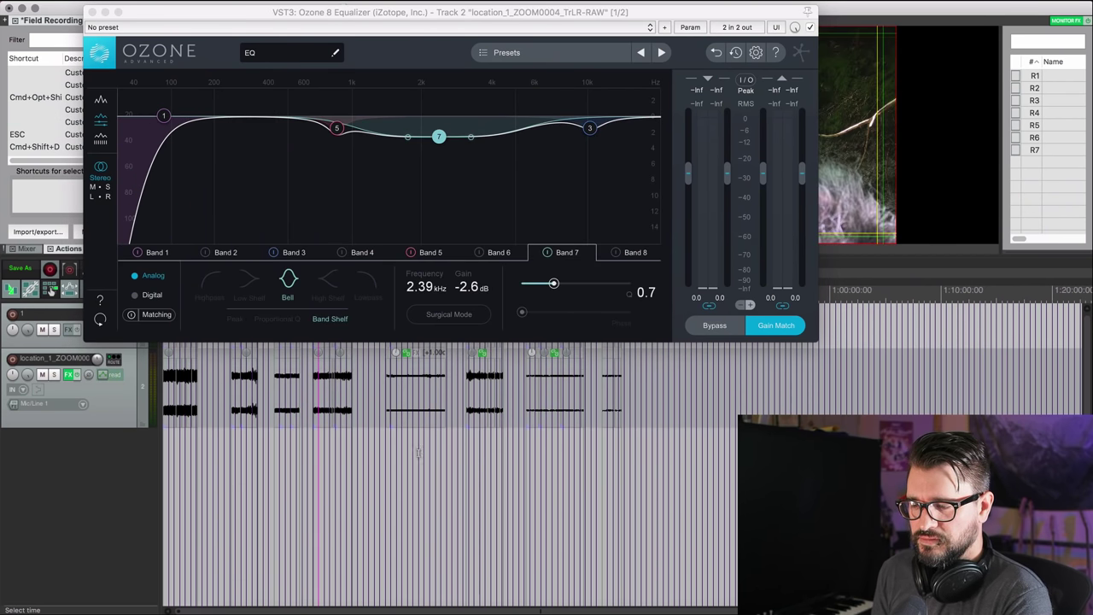
click(419, 453)
click(494, 455)
click(548, 457)
click(613, 454)
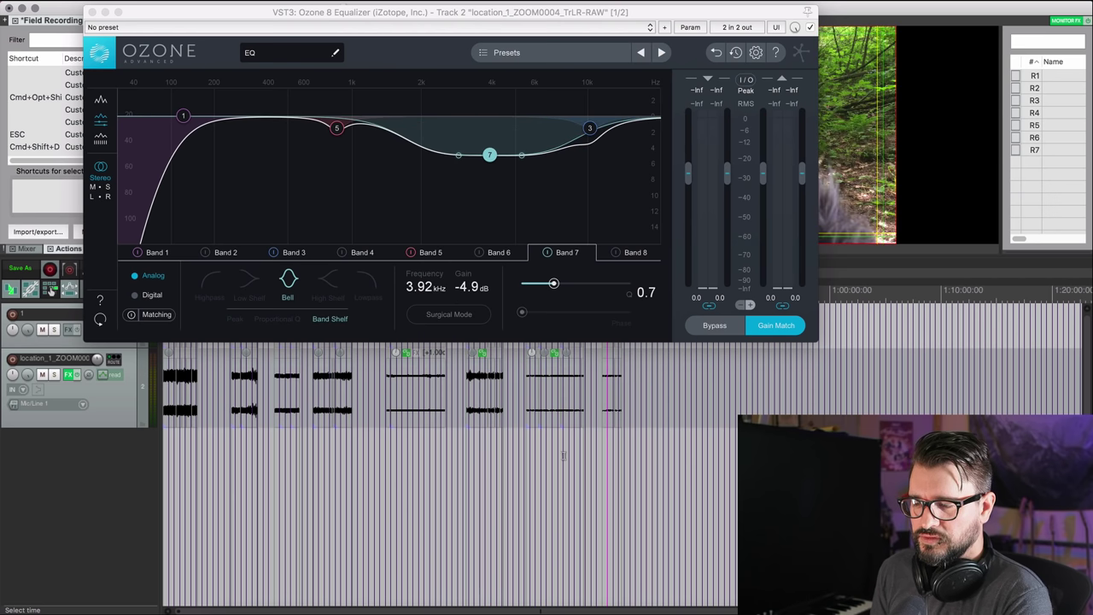
click(541, 458)
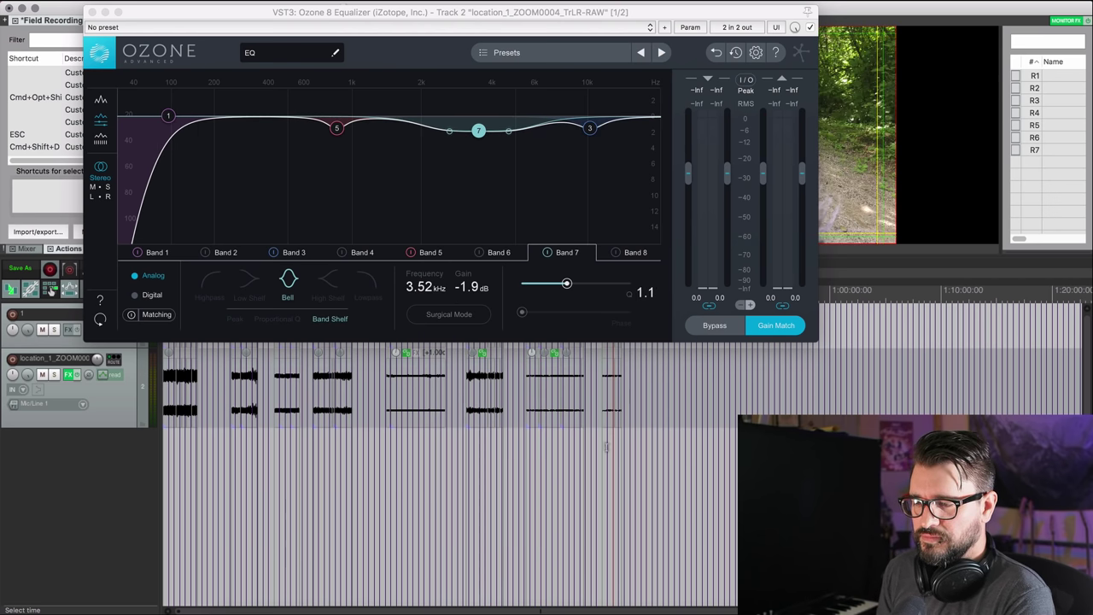
click(604, 446)
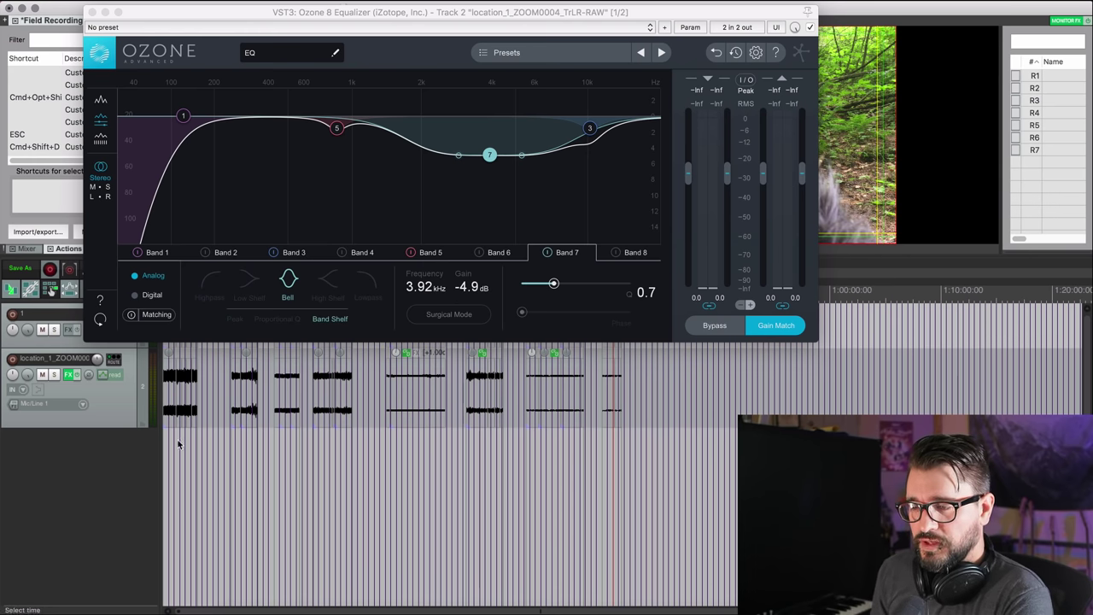
Close the Ozone EQ and bring up the track's VUMTdeluxe channel balancer
click(91, 13)
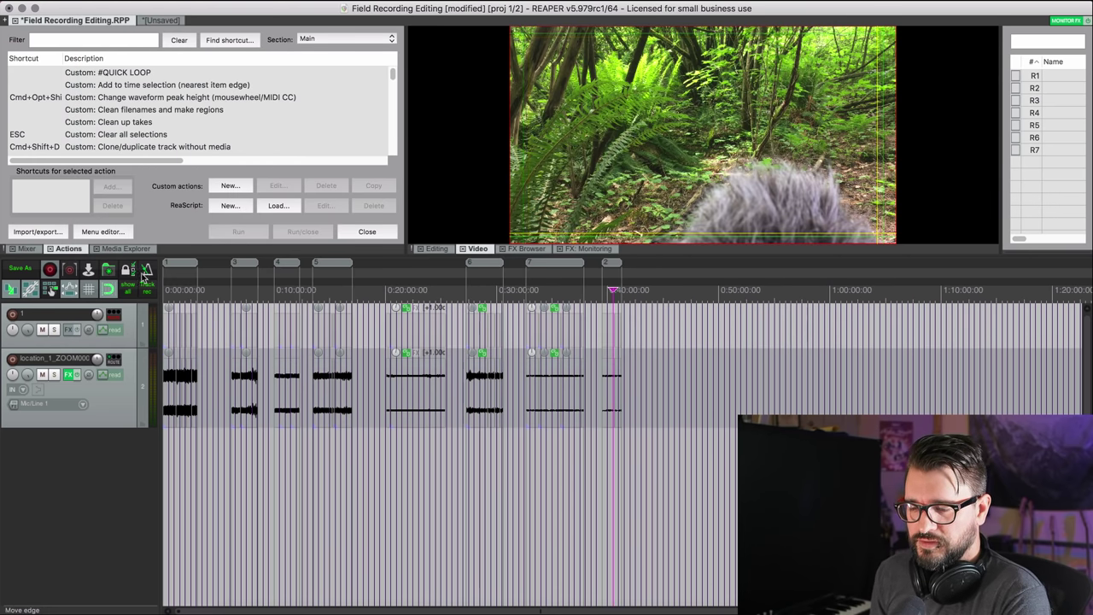
right_click(70, 376)
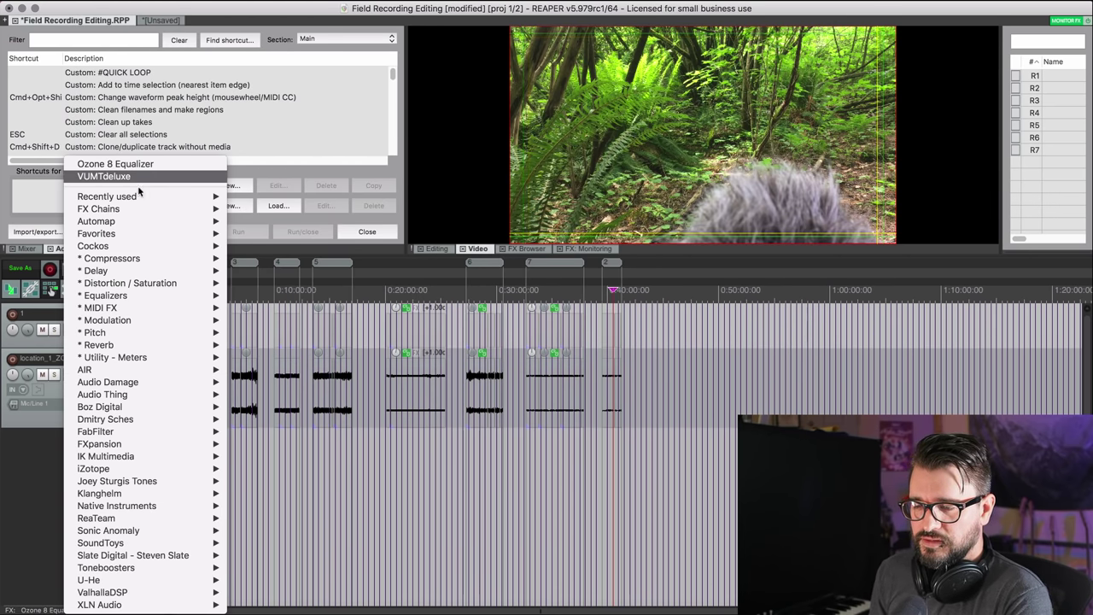
key(Escape)
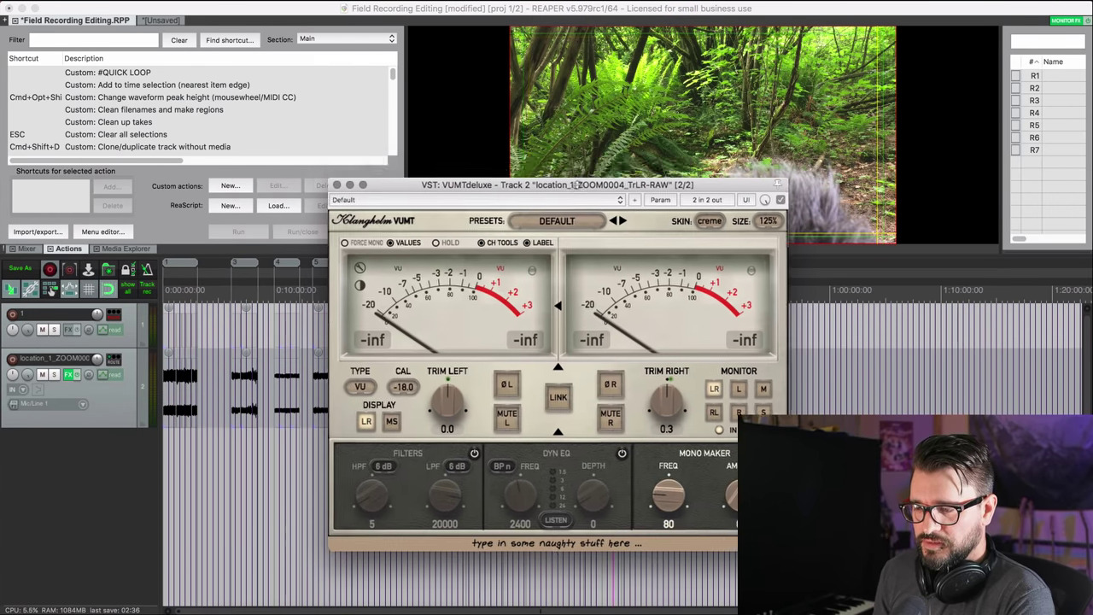
drag(582, 177, 305, 100)
Play through the location clips to check VUMT's left/right trim balance
click(557, 290)
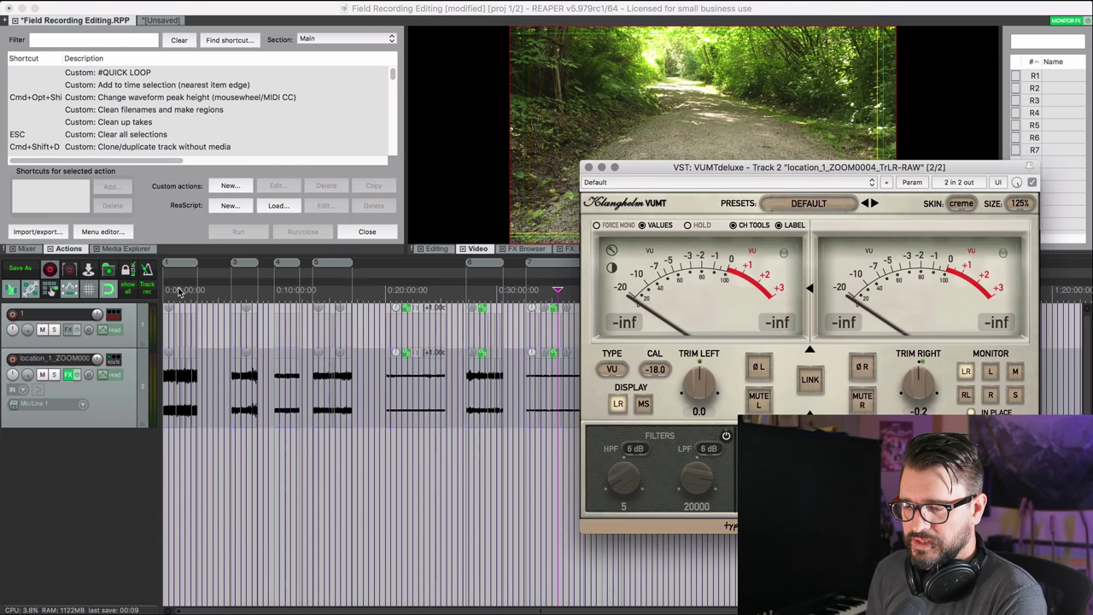
click(179, 290)
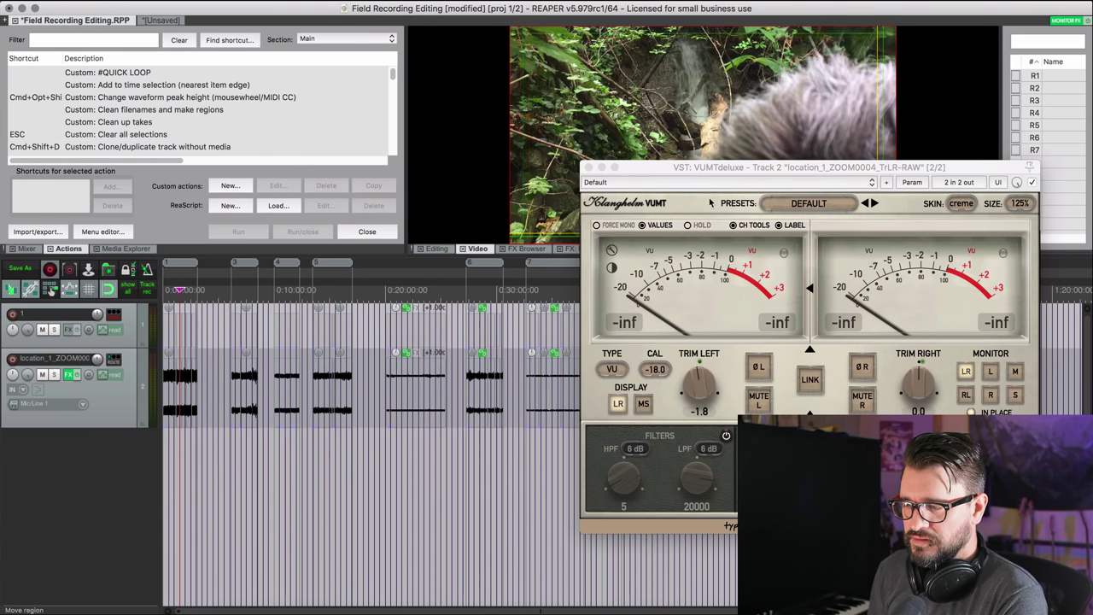
drag(714, 171, 558, 258)
drag(514, 288, 416, 337)
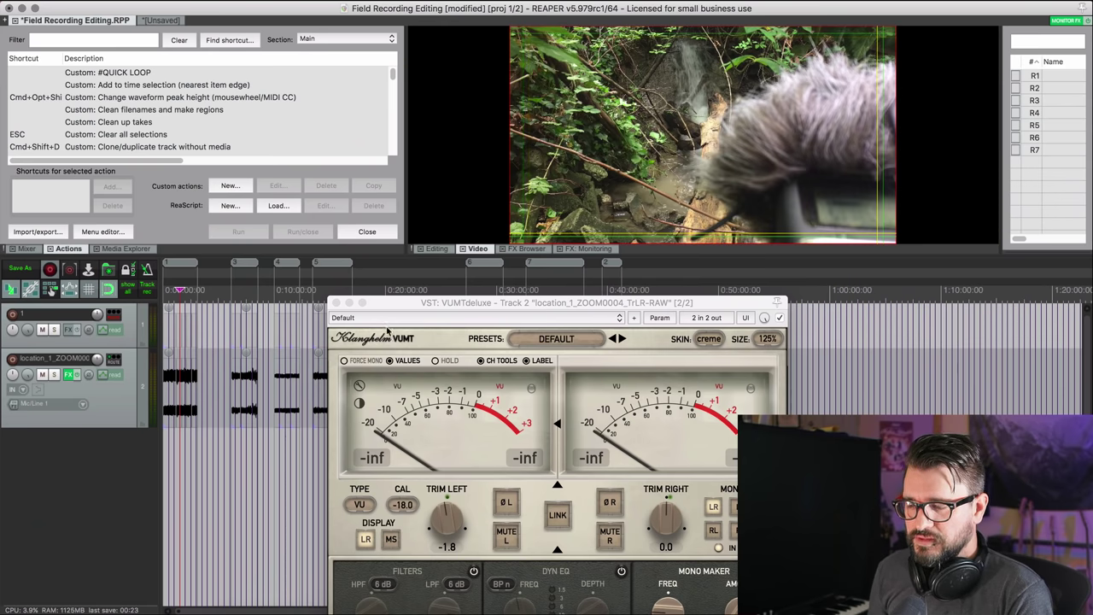
drag(412, 304, 397, 61)
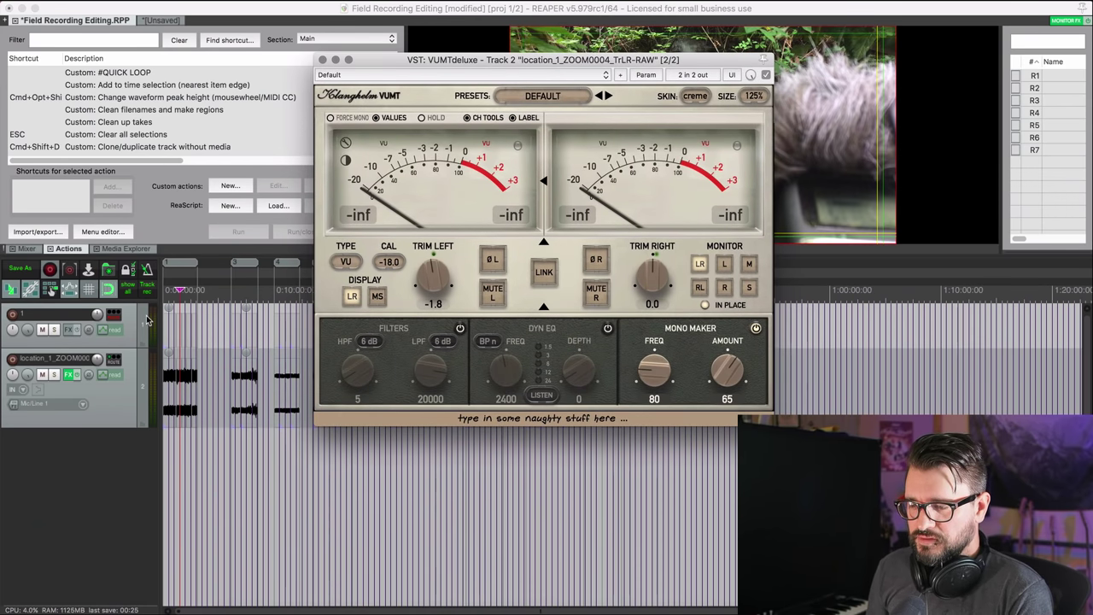
click(236, 290)
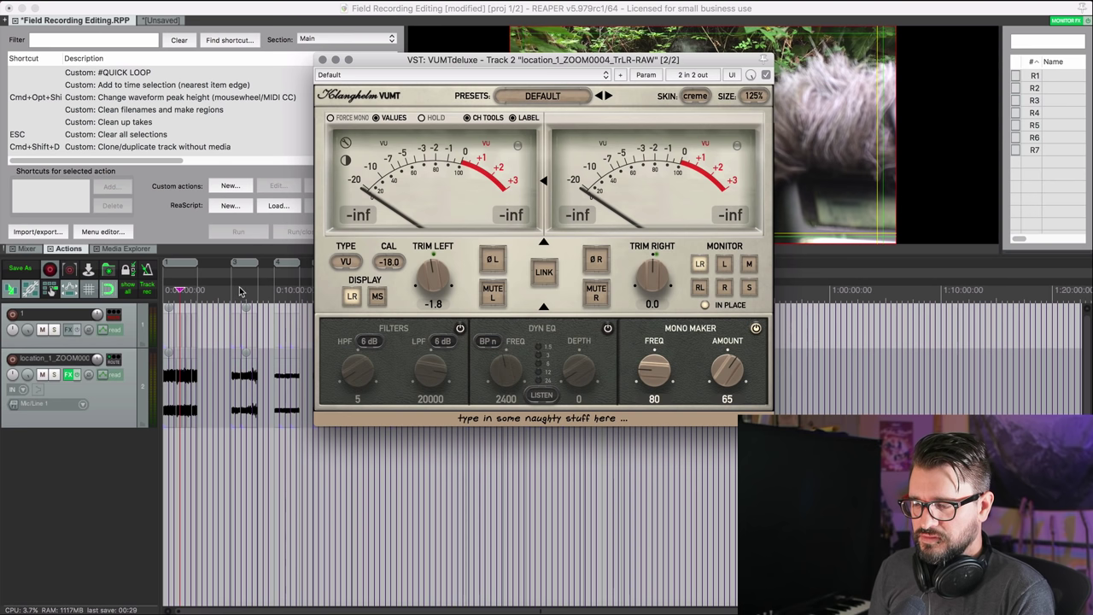
click(284, 289)
click(298, 292)
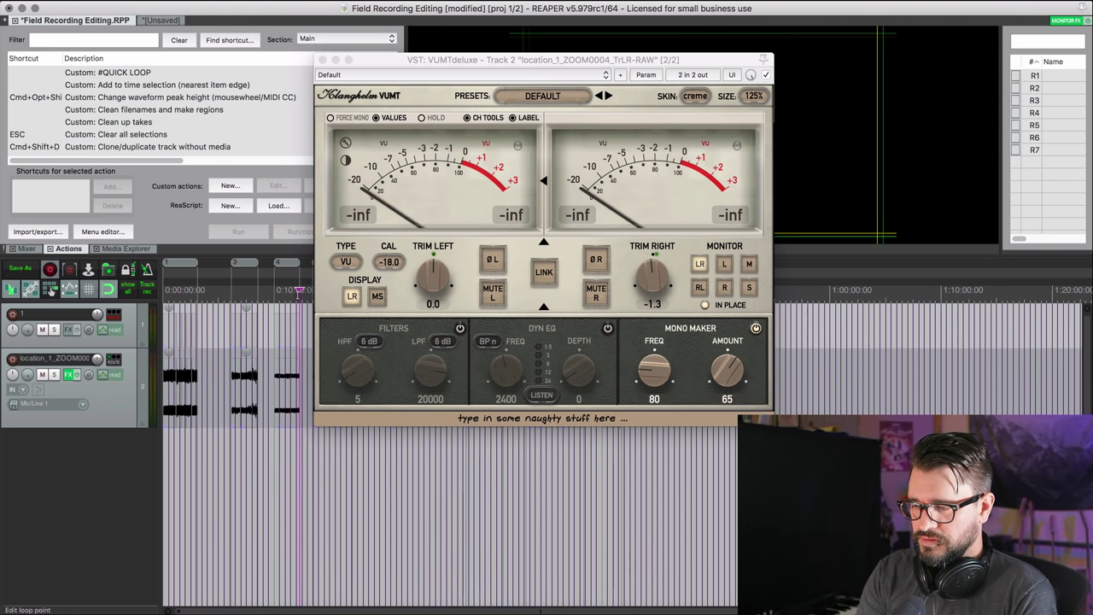
key(space)
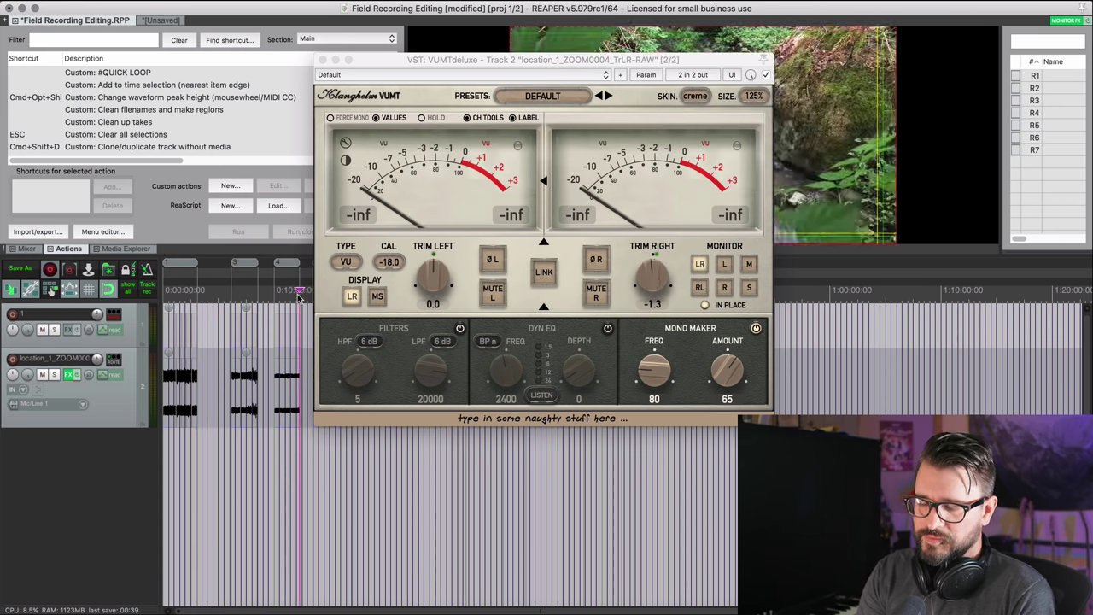
key(space)
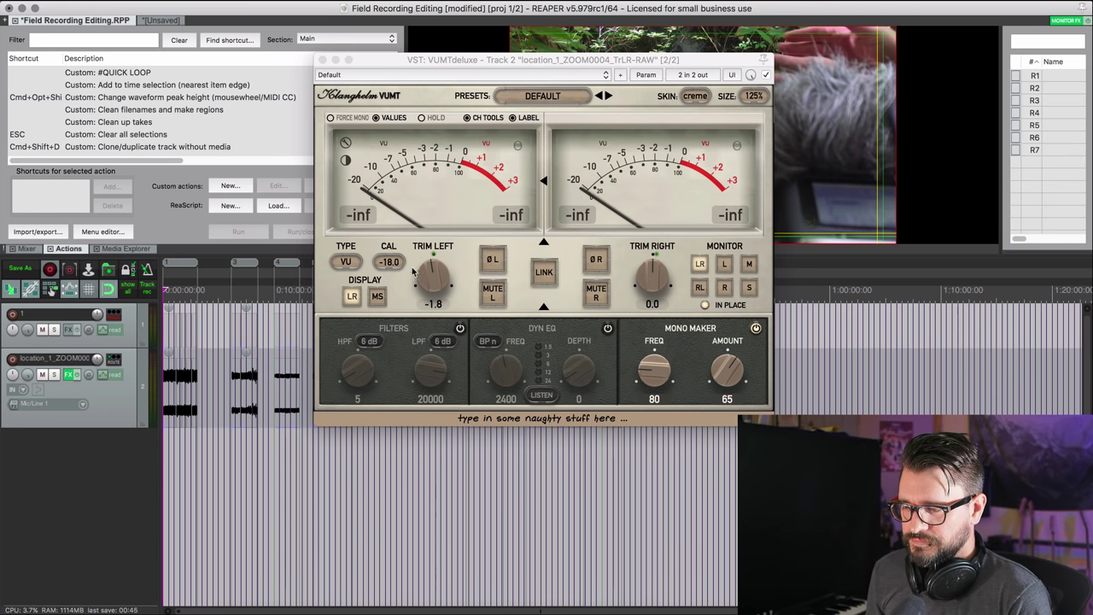
Switch VUMT's trims to mid/side mode with Trim Side at 2.0
click(377, 296)
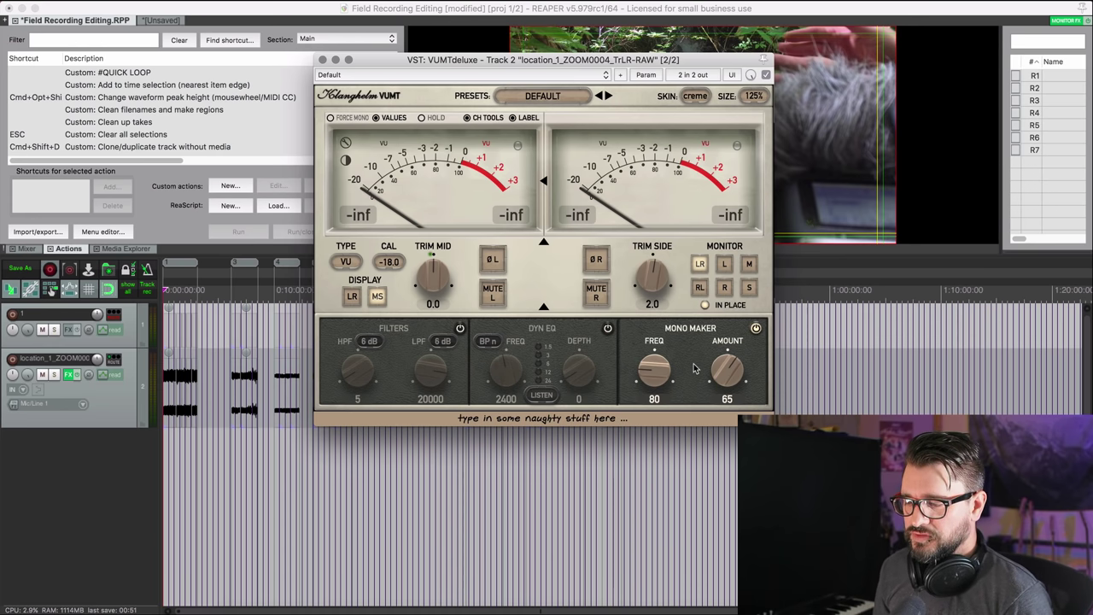
click(181, 451)
click(241, 445)
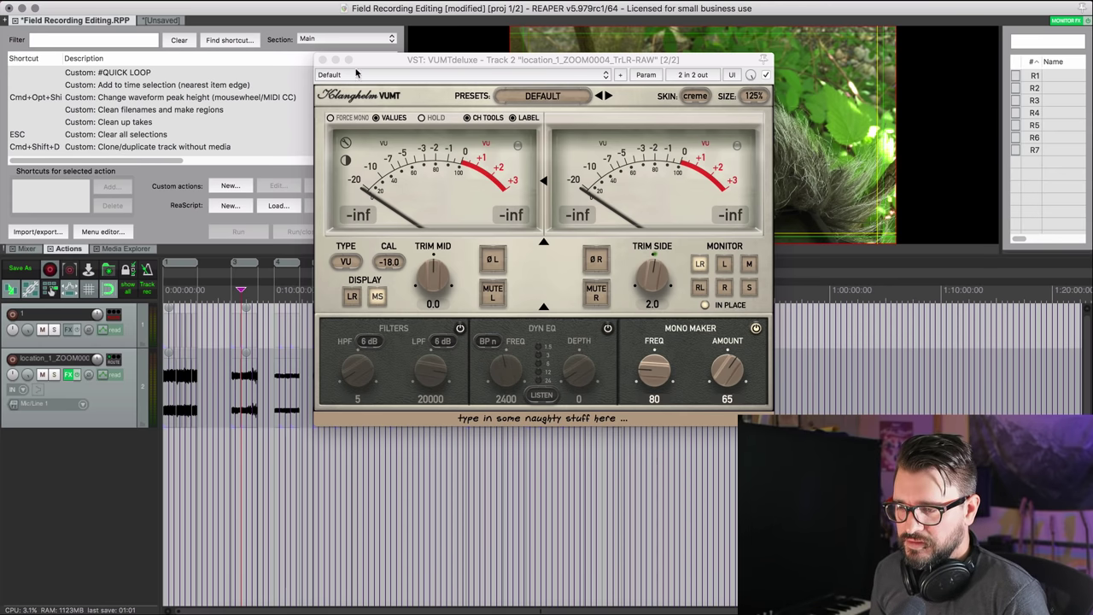
Close the VUMT window and switch to the unsaved location 5 project
click(323, 60)
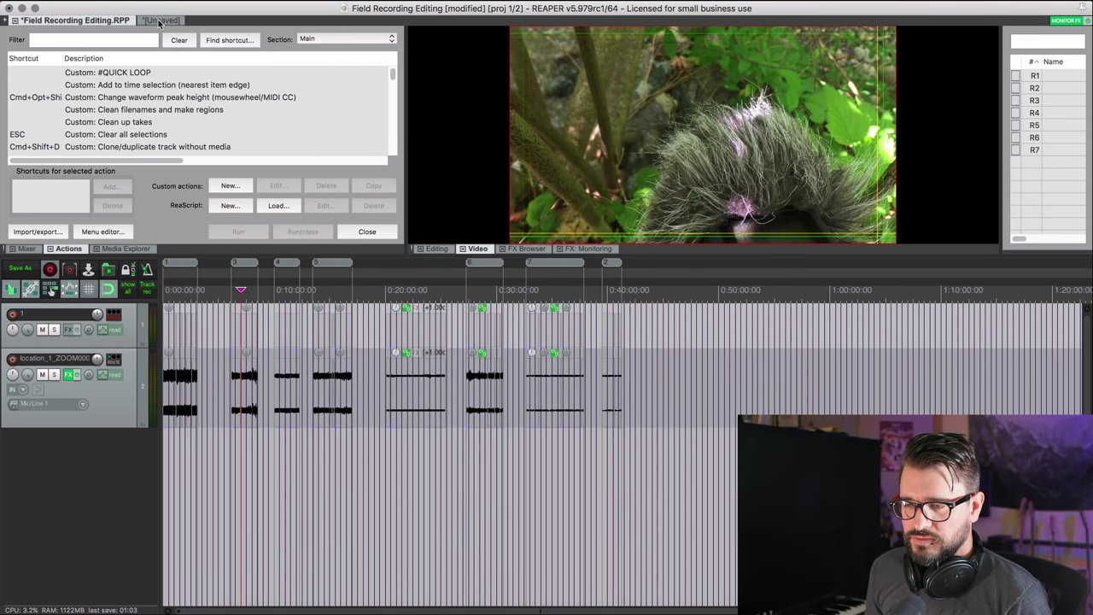
click(160, 20)
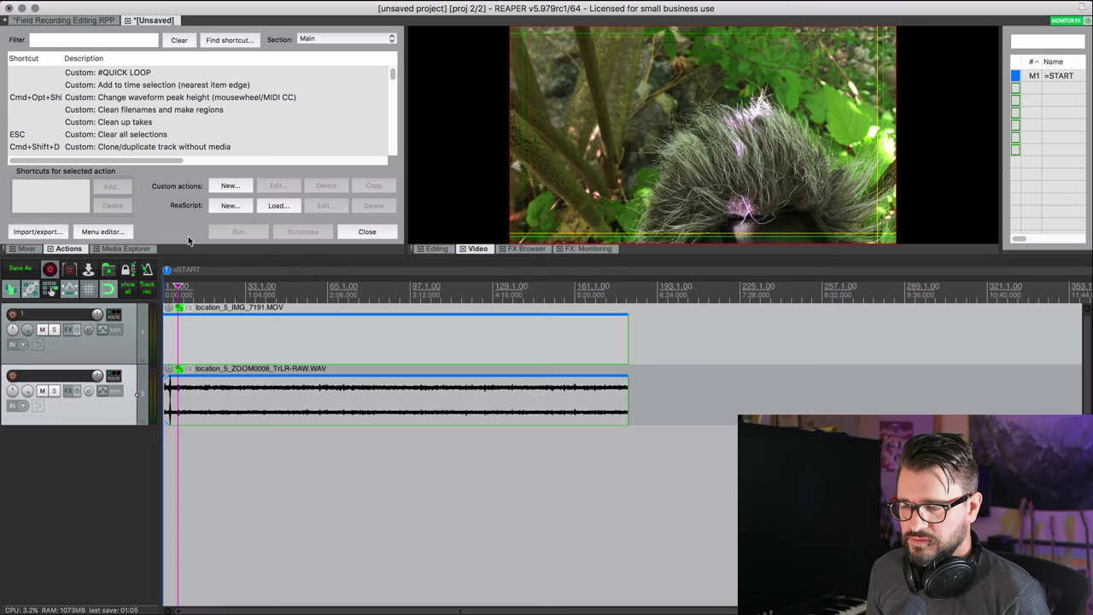
scroll(262, 420, up, 3)
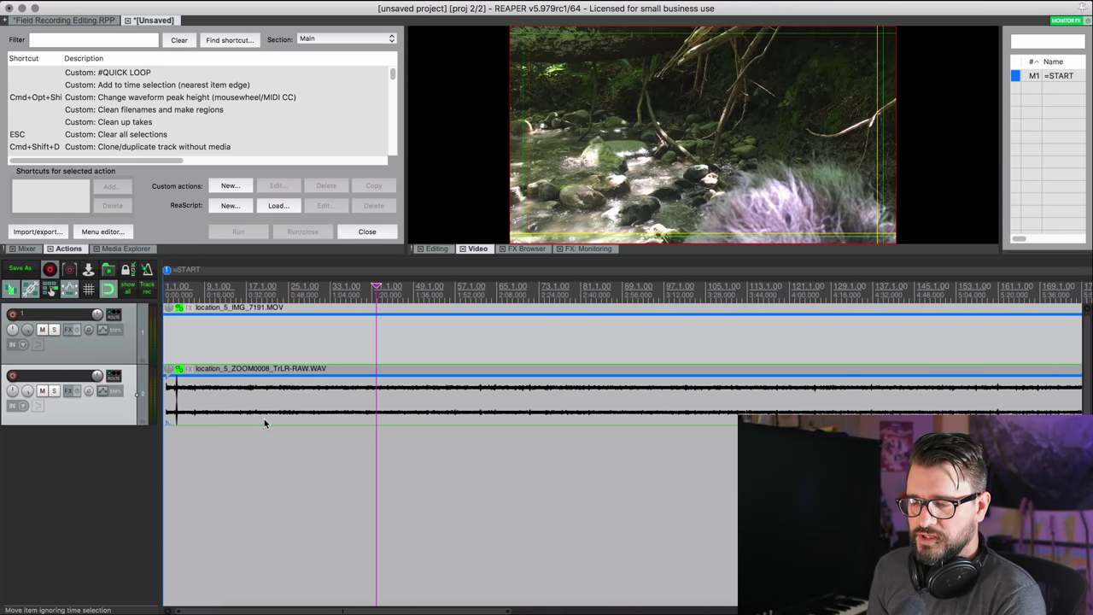
scroll(264, 420, down, 3)
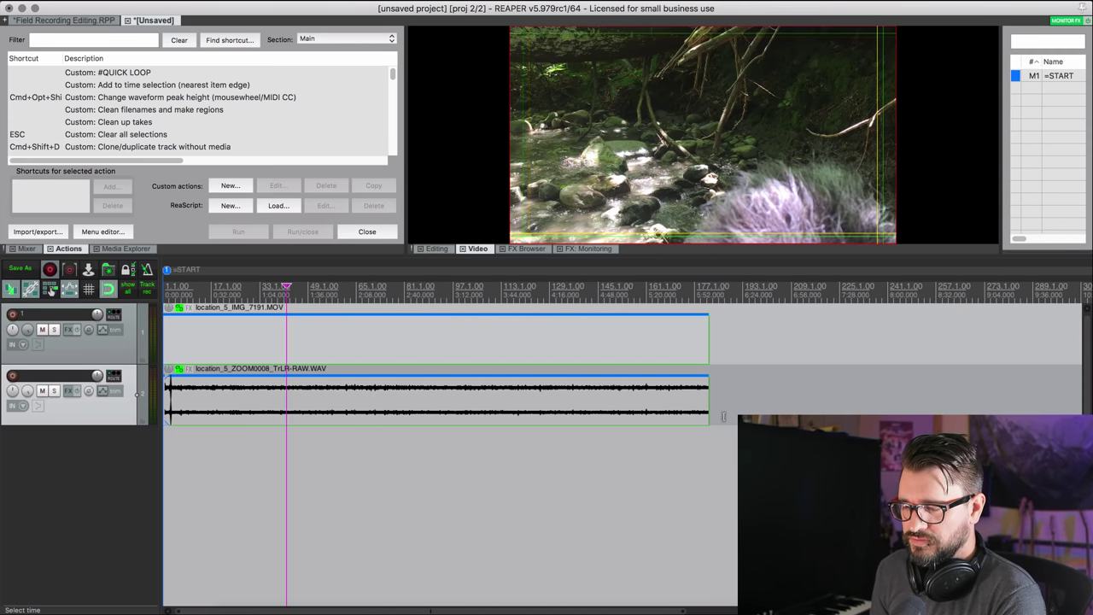
Lengthen both location 5 items at their end and play from a few seconds in
mouse_move(708, 412)
mouse_down()
mouse_move(817, 412)
mouse_move(710, 412)
mouse_up()
scroll(307, 415, up, 5)
click(301, 424)
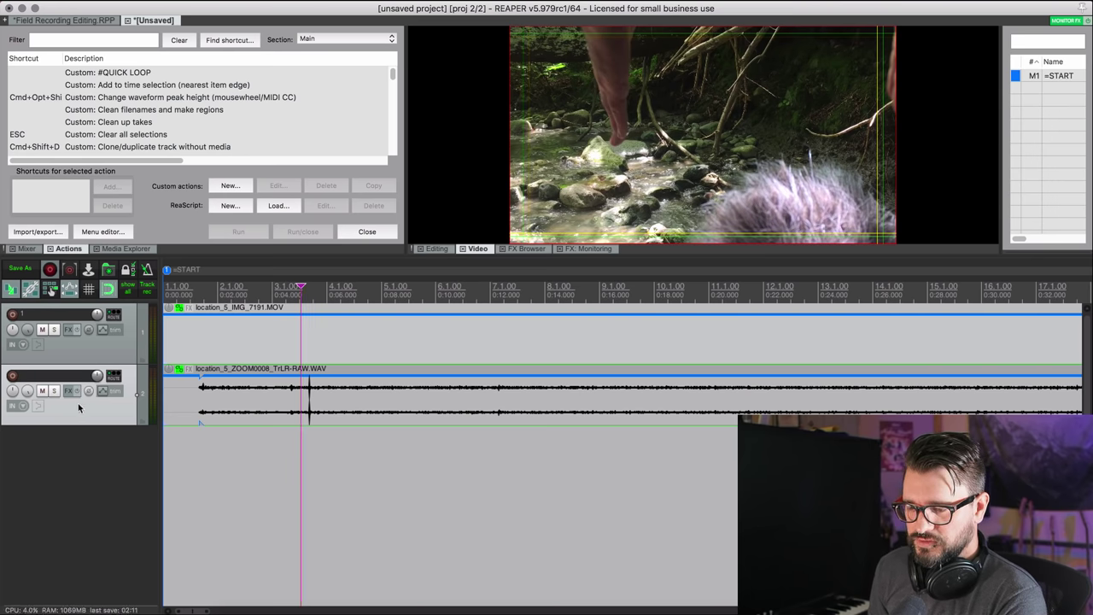
key(space)
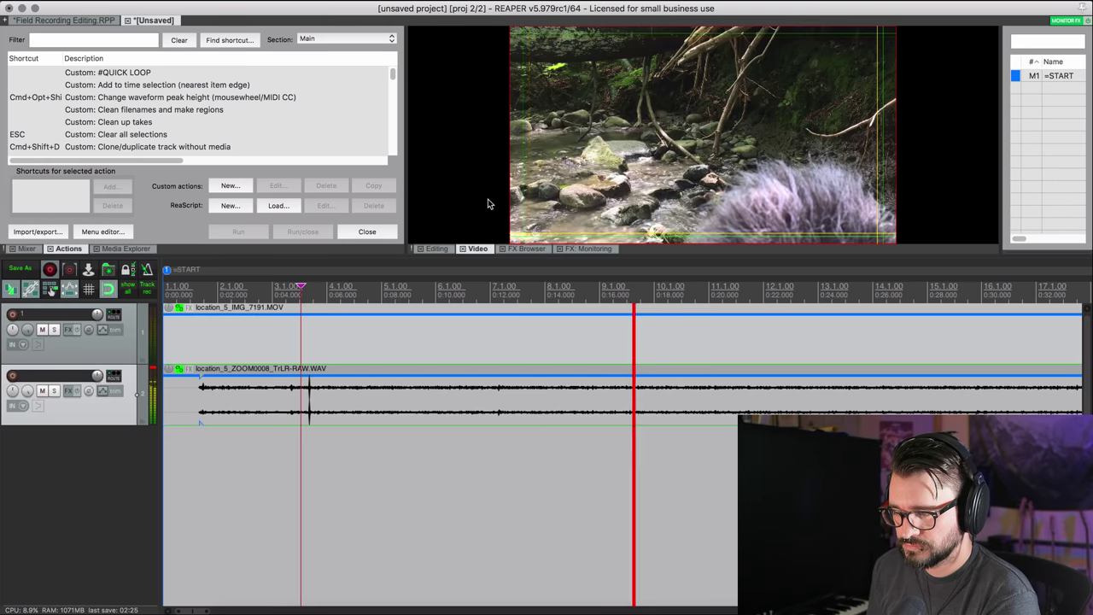
Move the location 5 video and audio items to start at bar 11, about 0:20, and play them
key(space)
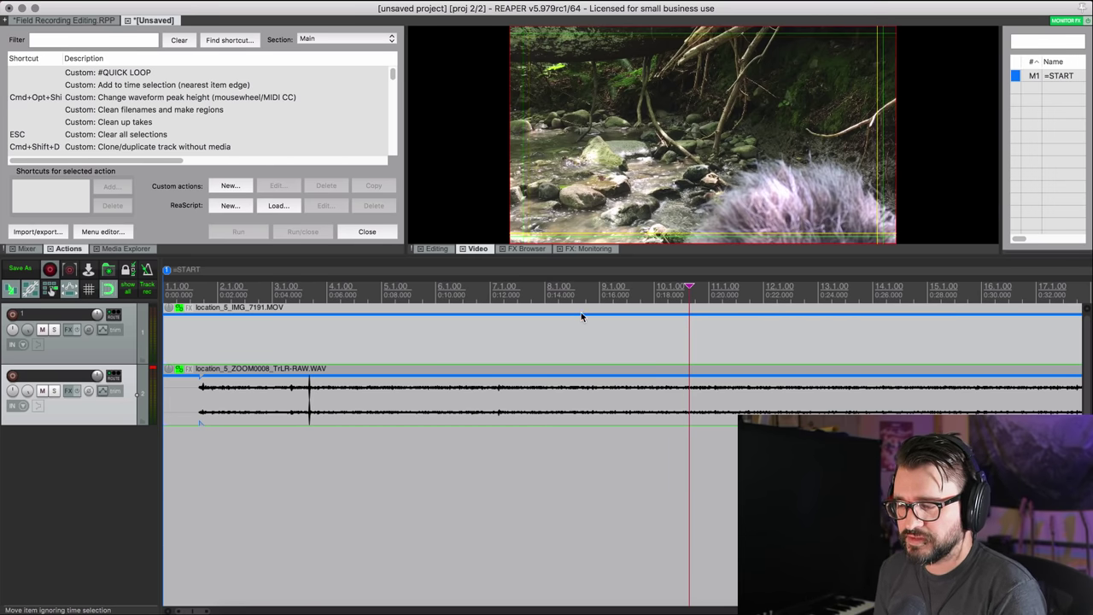
scroll(581, 313, down, 2)
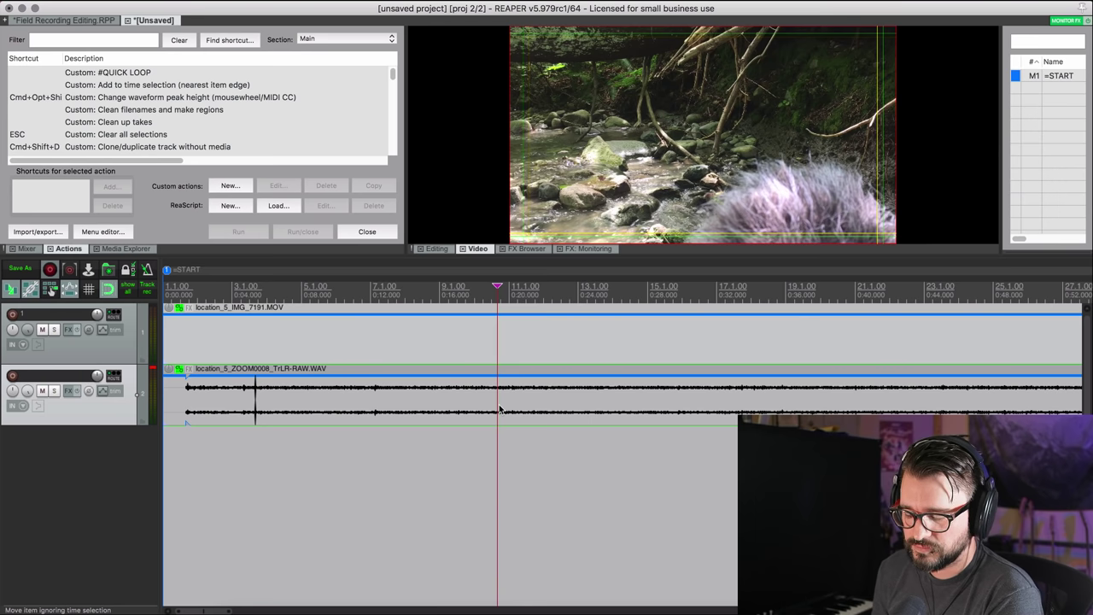
key(super+shift+m)
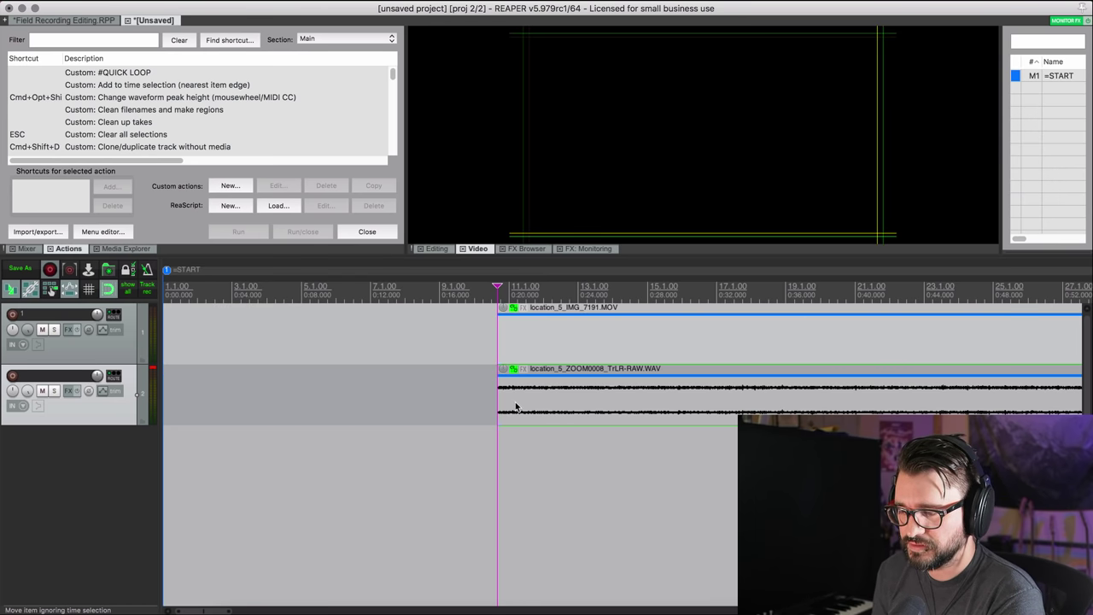
key(space)
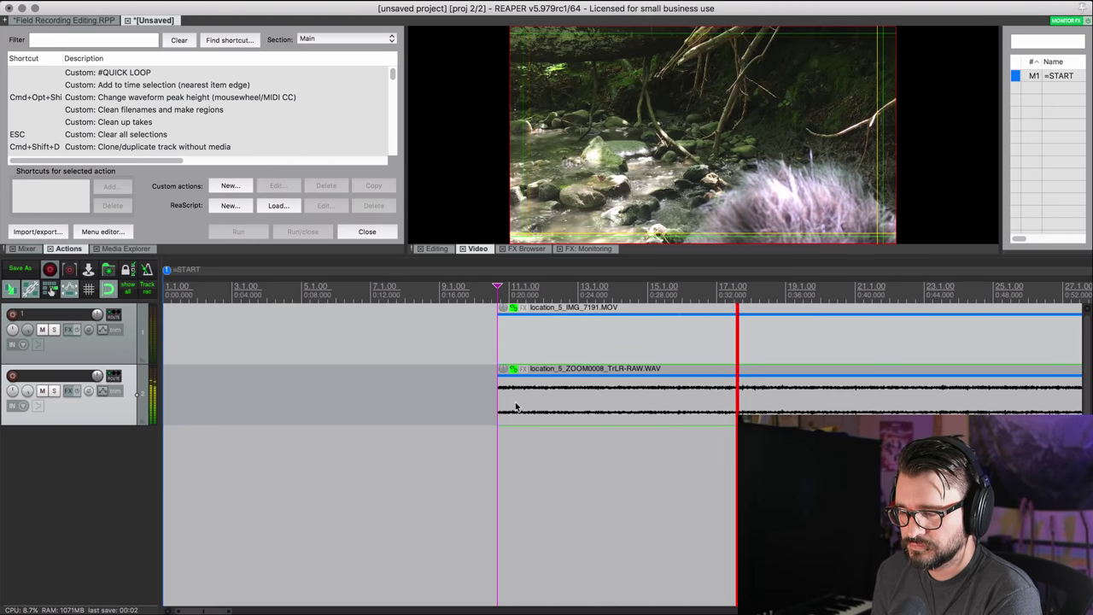
scroll(516, 407, right, 4)
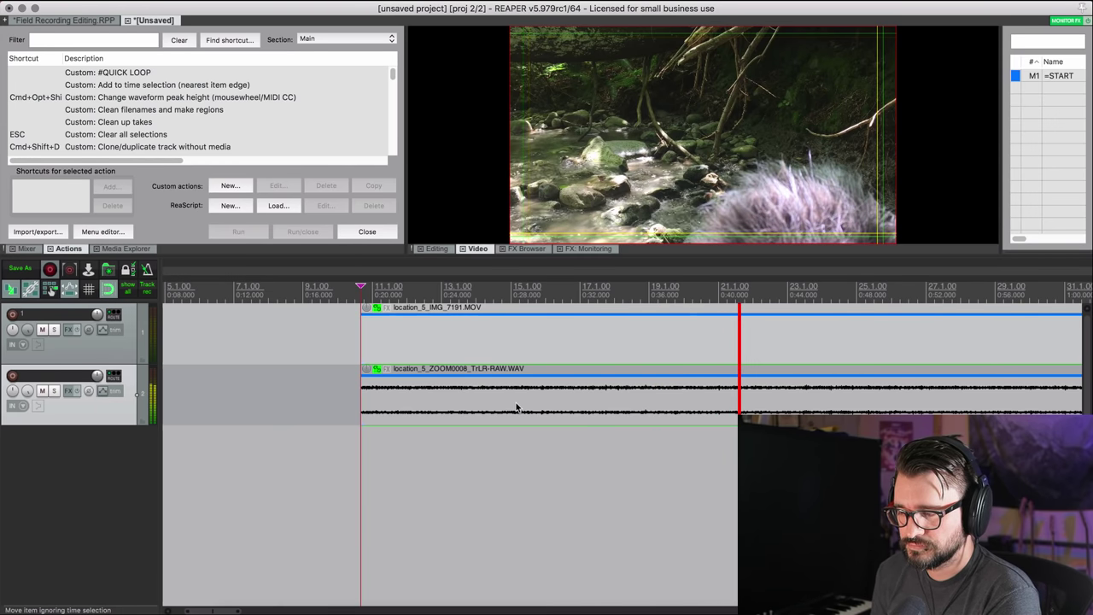
Play the items from their shared start at bar 11 to confirm alignment
key(space)
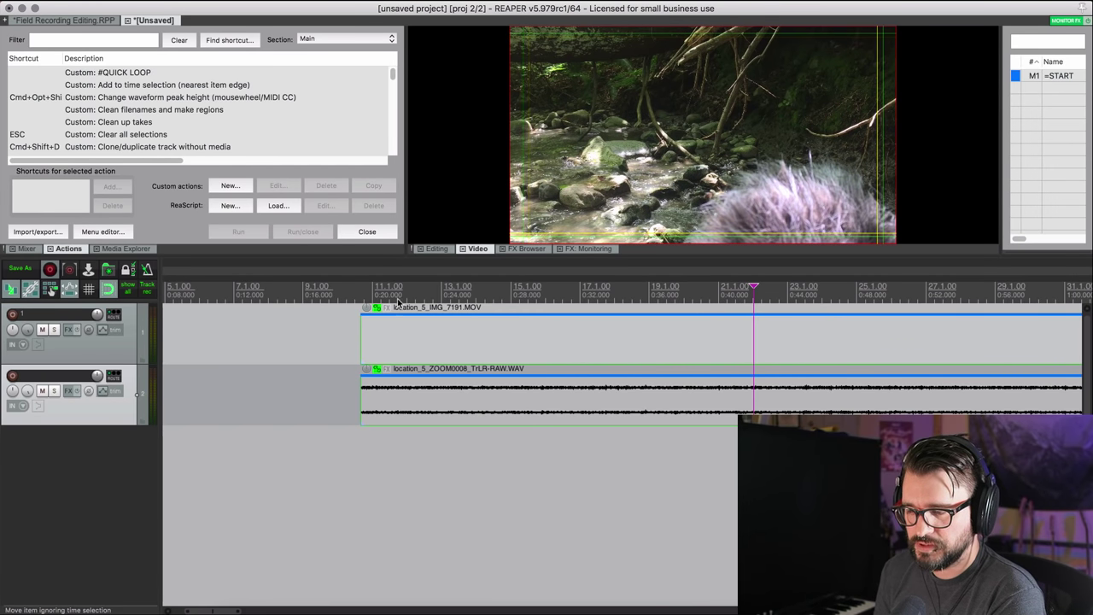
click(369, 293)
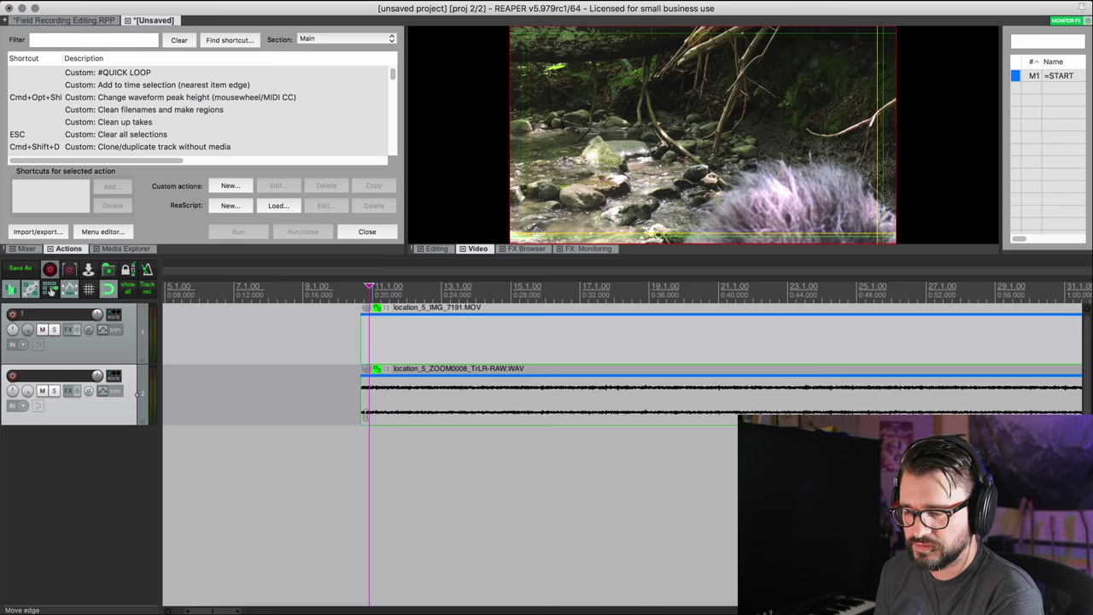
key(space)
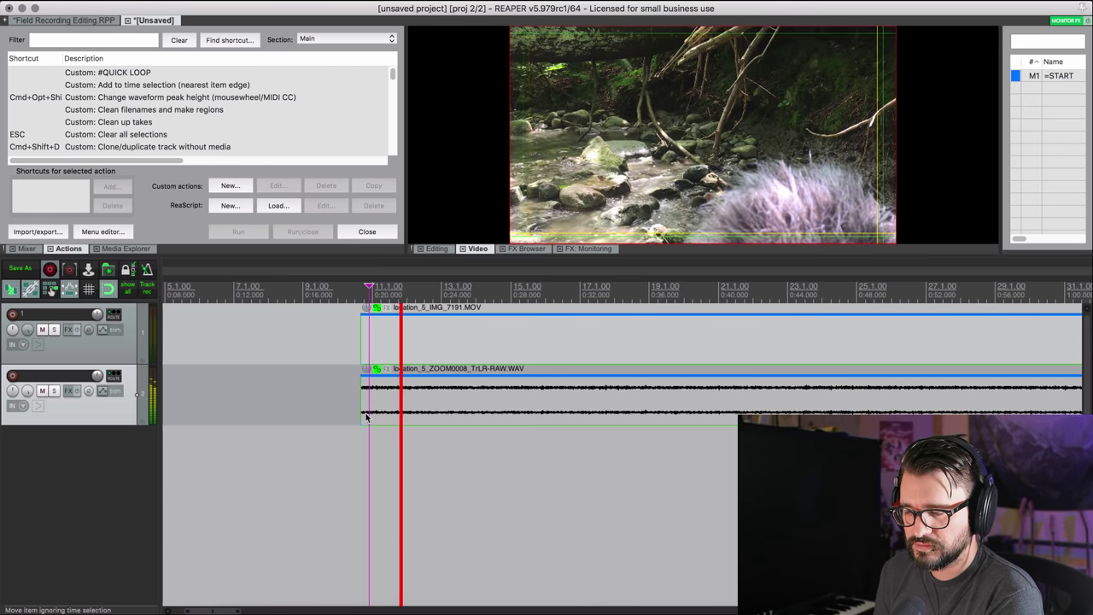
key(space)
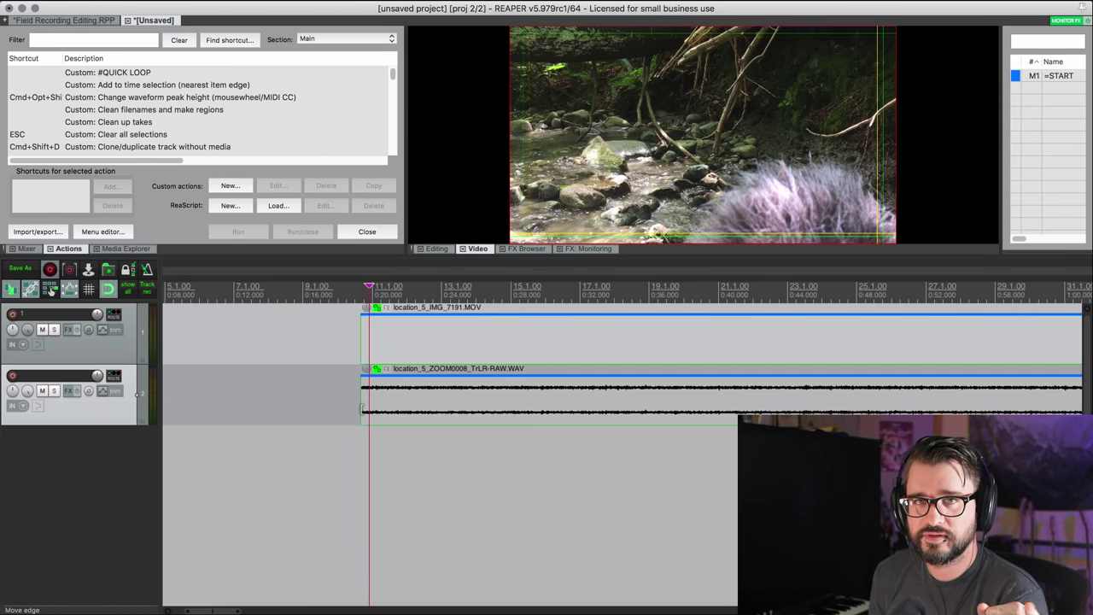
key(space)
key(space)
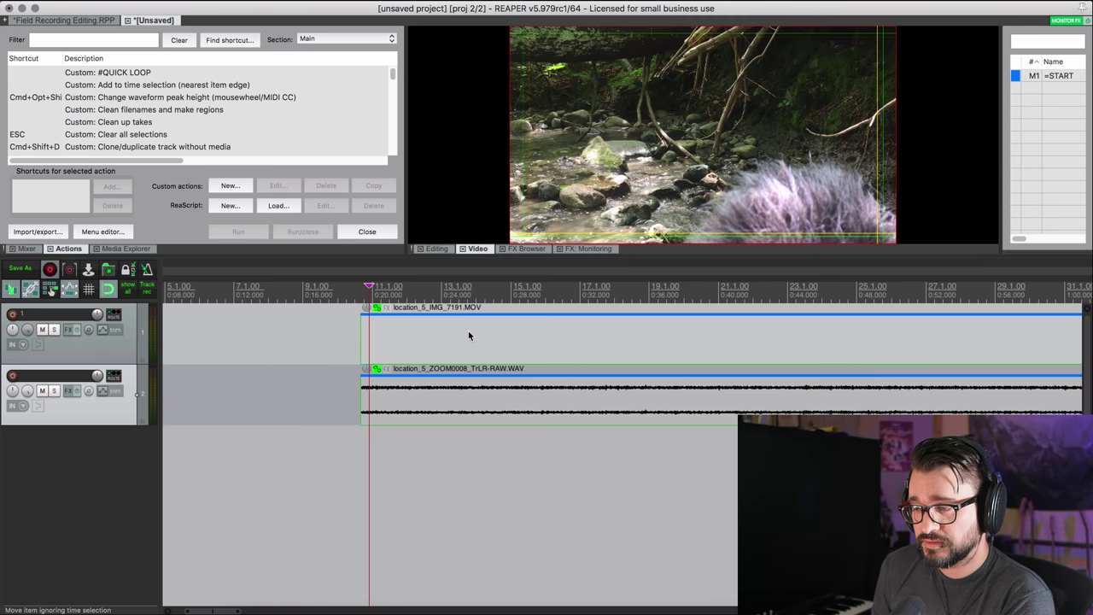
click(390, 420)
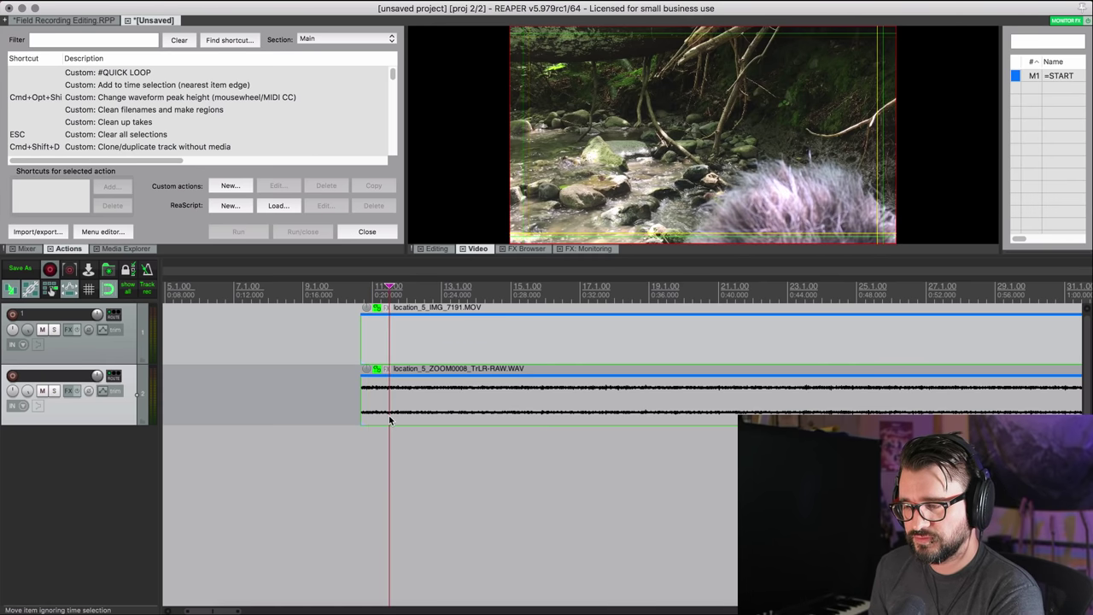
Load the transport-and-toolbars screenset with F7 and place the edit position inside the items
key(F7)
click(449, 255)
scroll(453, 263, right, 5)
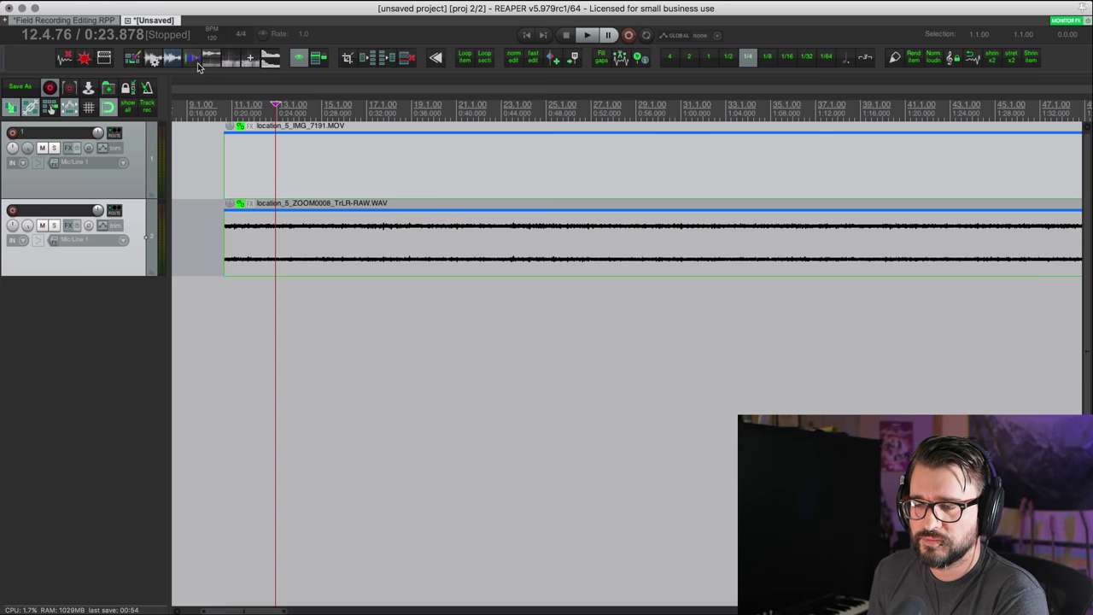
Set the peaks display mode to Spectrogram + Peaks and make track 2 much taller
click(152, 3)
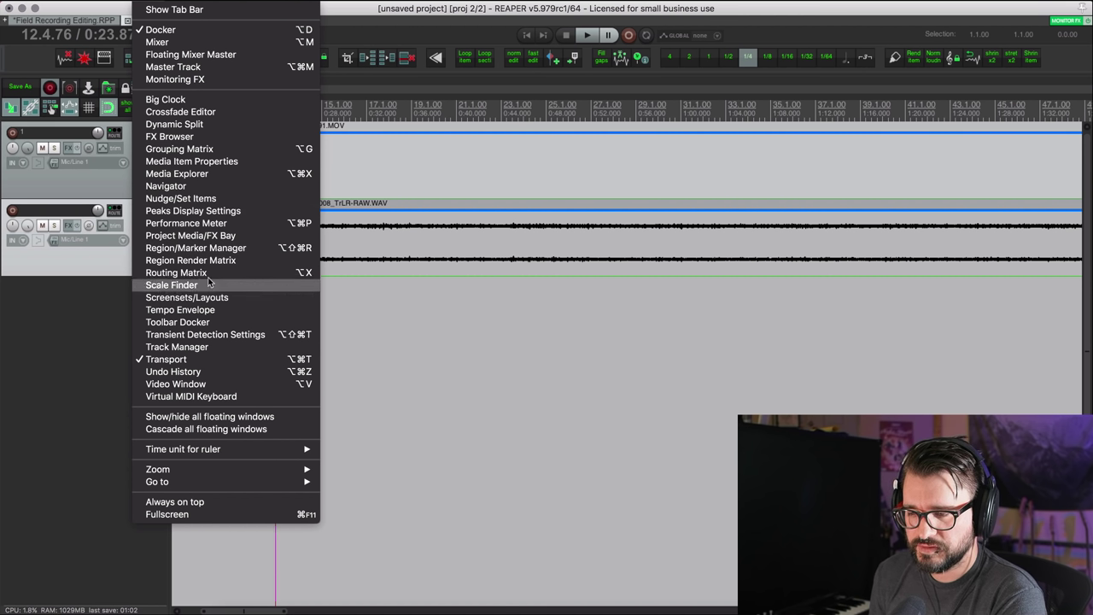
click(205, 210)
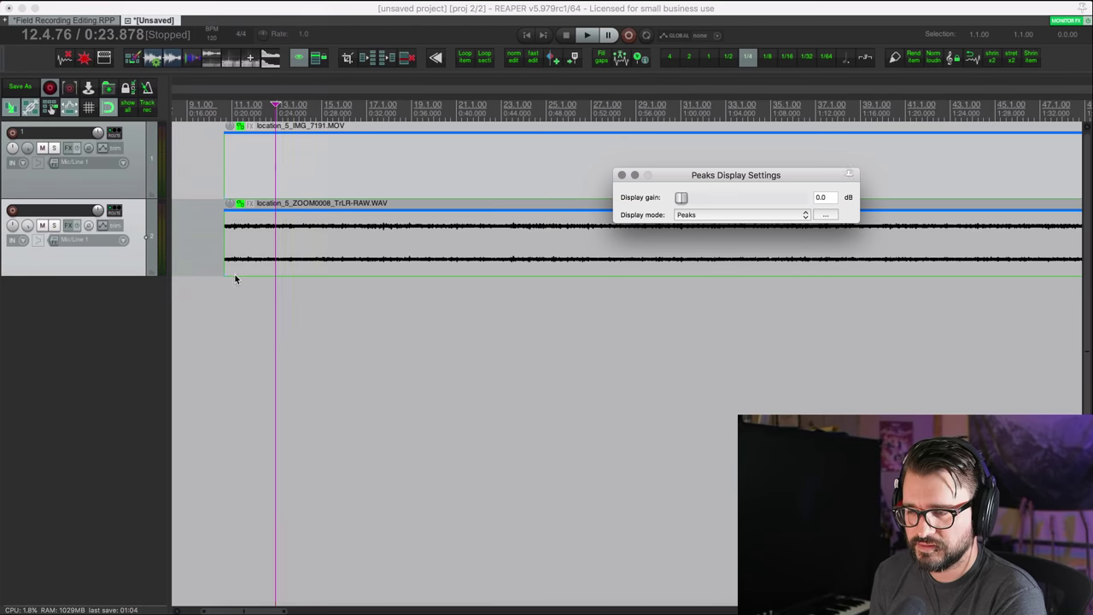
click(698, 217)
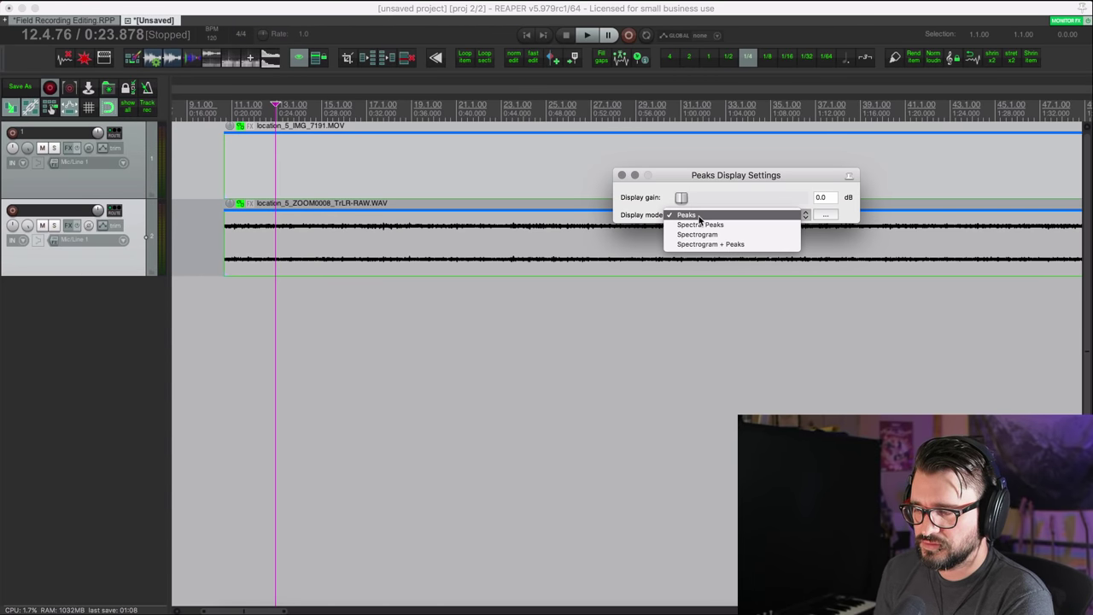
click(762, 245)
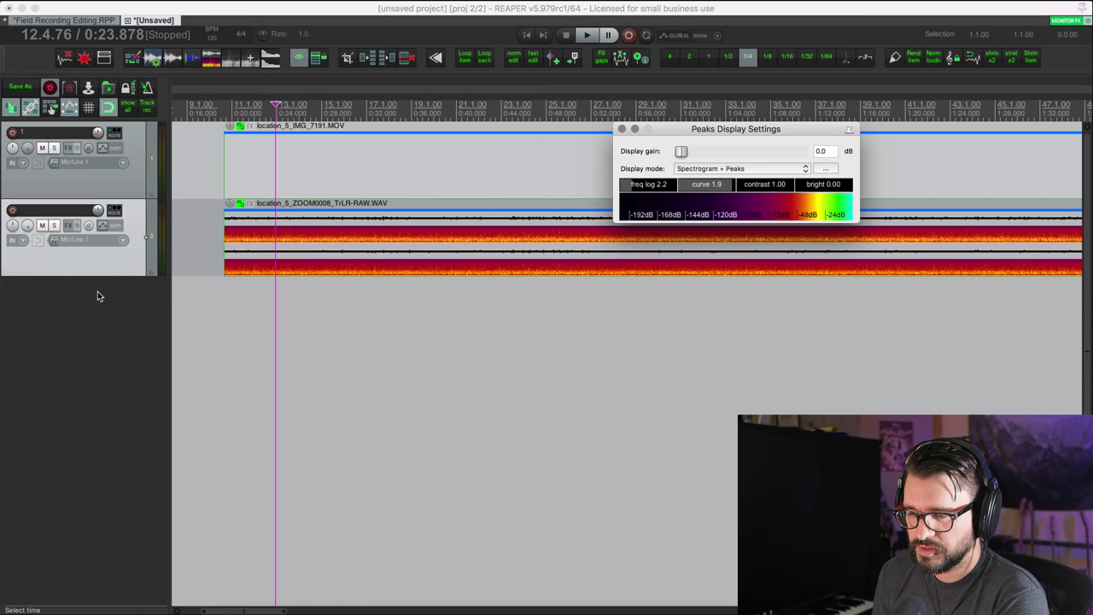
click(119, 275)
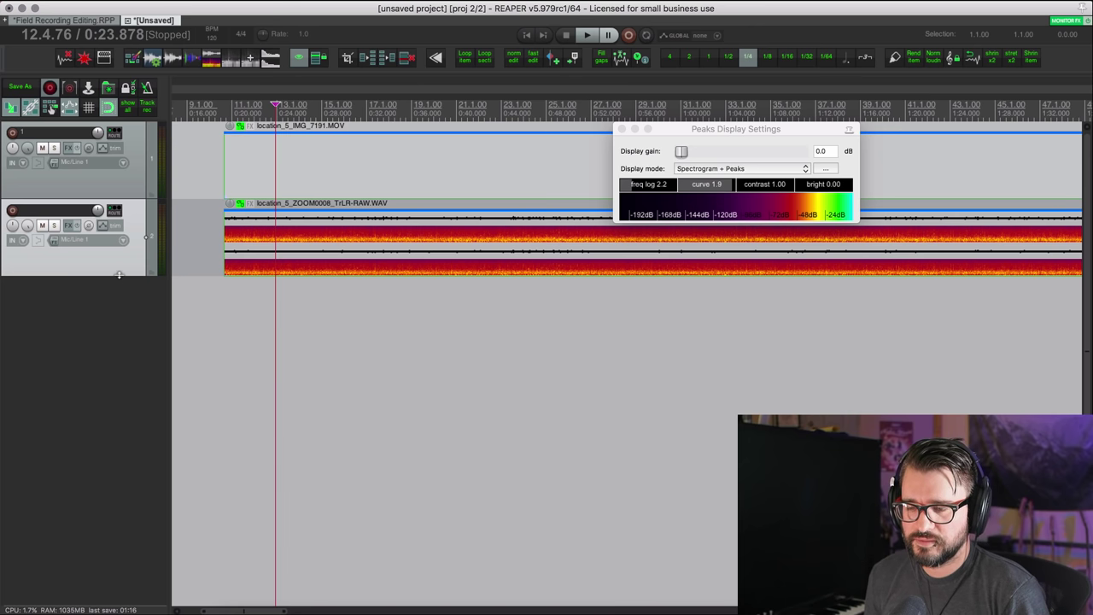
drag(119, 275, 111, 584)
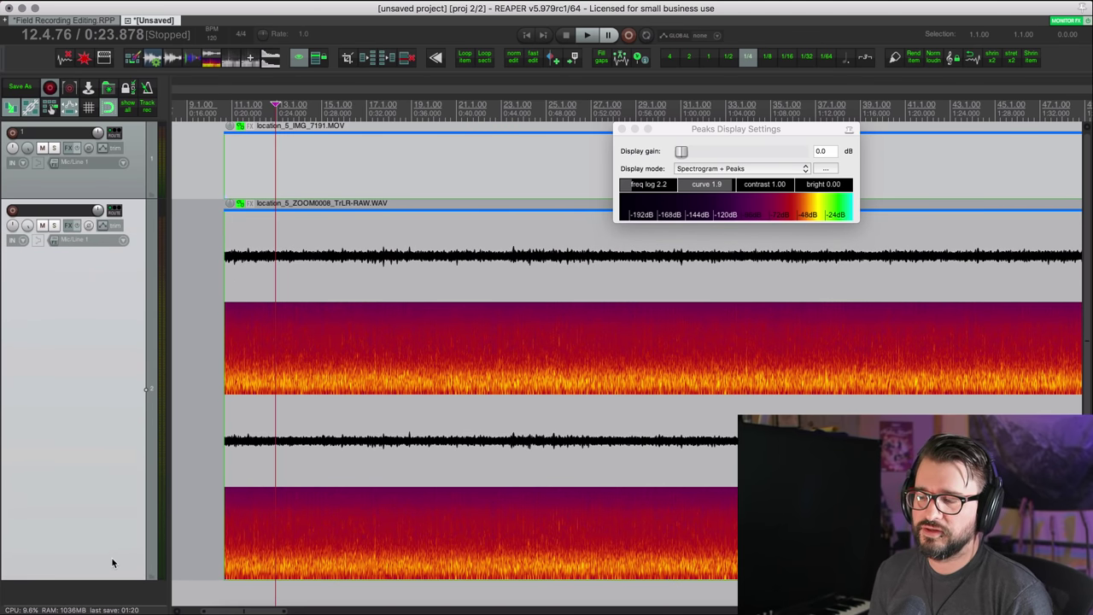
Adjust the peaks display gain to 14.3 dB and zoom the arrange view out
scroll(116, 561, right, 1)
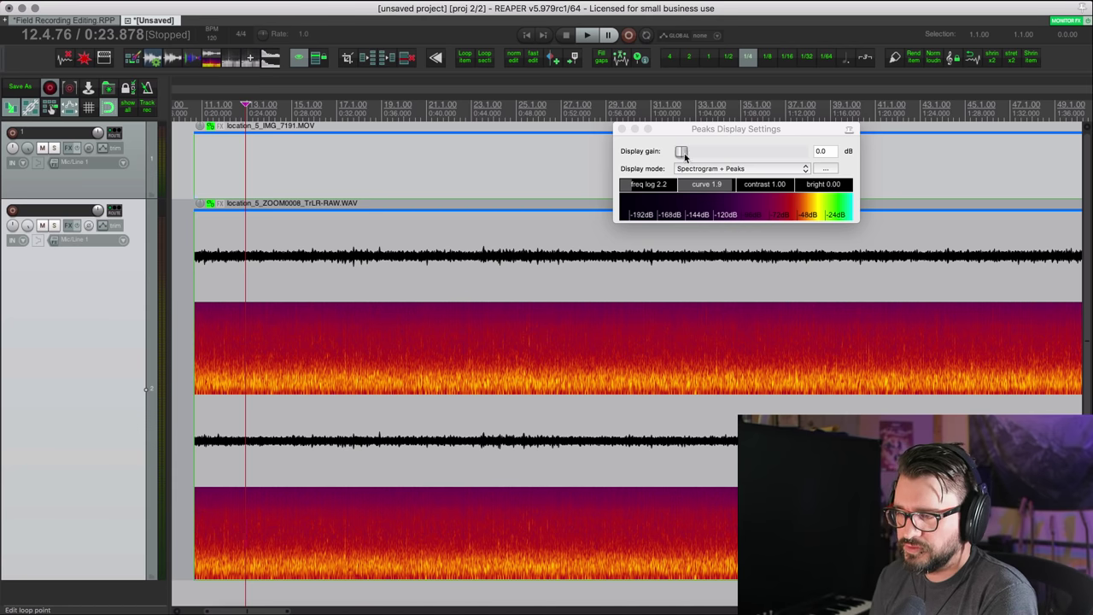
drag(686, 156, 714, 156)
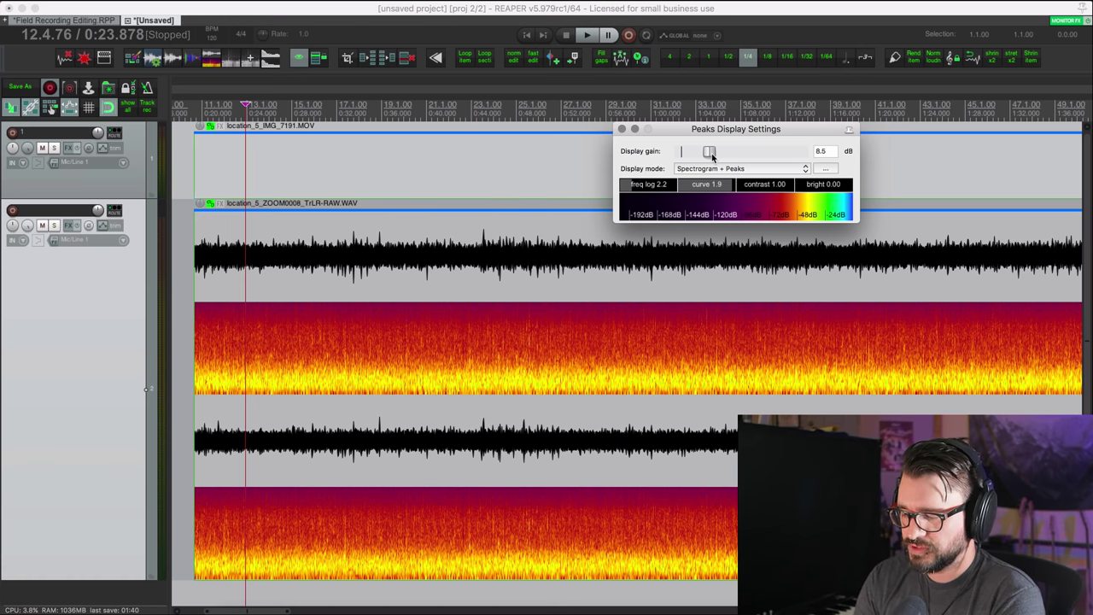
scroll(712, 154, up, 6)
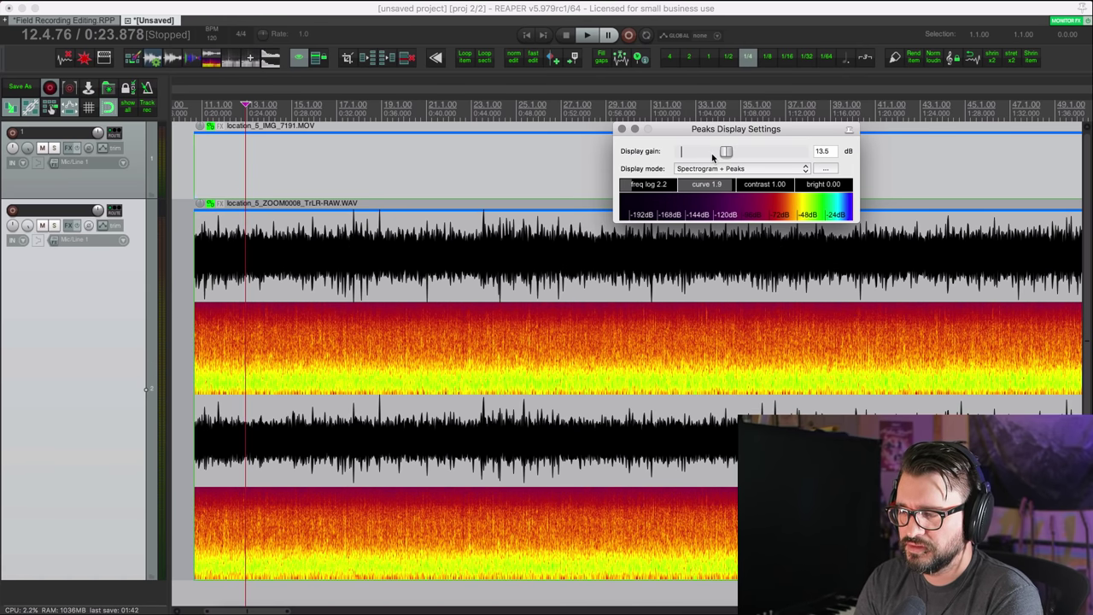
scroll(713, 155, up, 2)
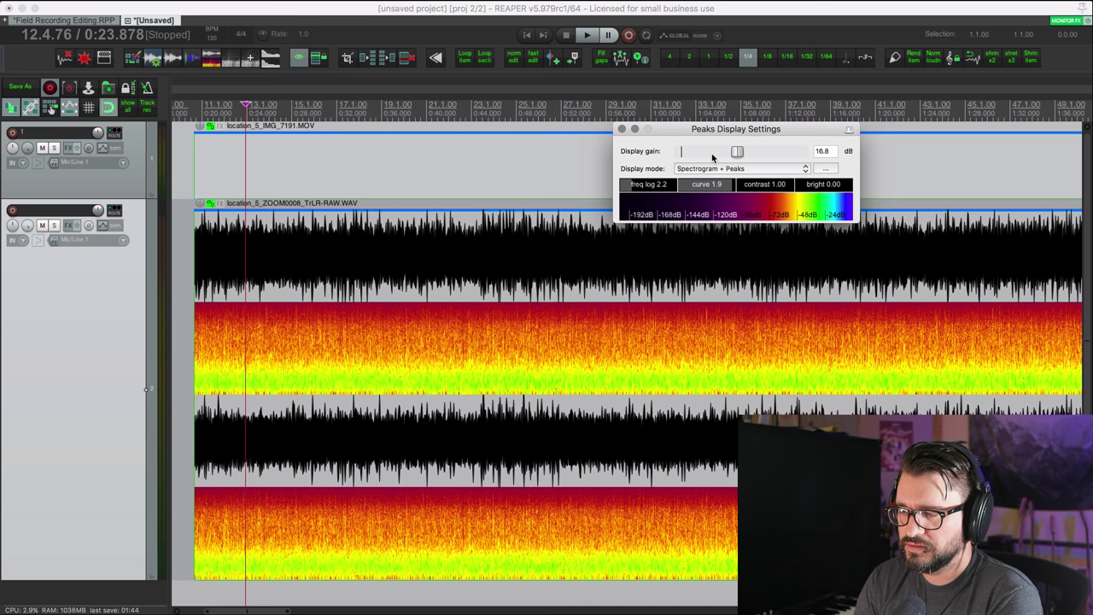
scroll(712, 155, down, 2)
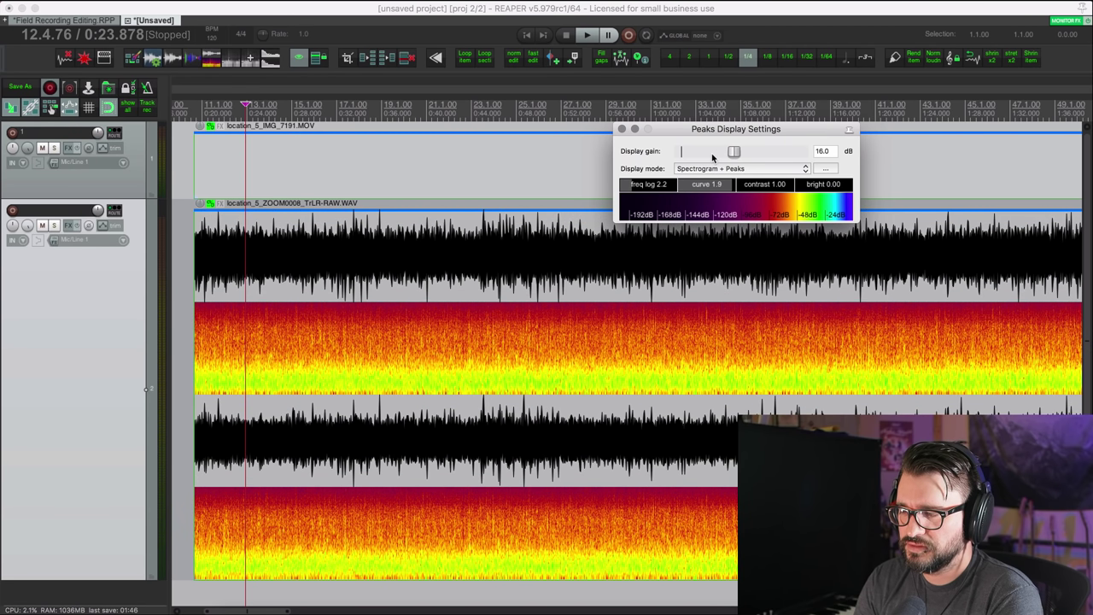
scroll(712, 154, down, 3)
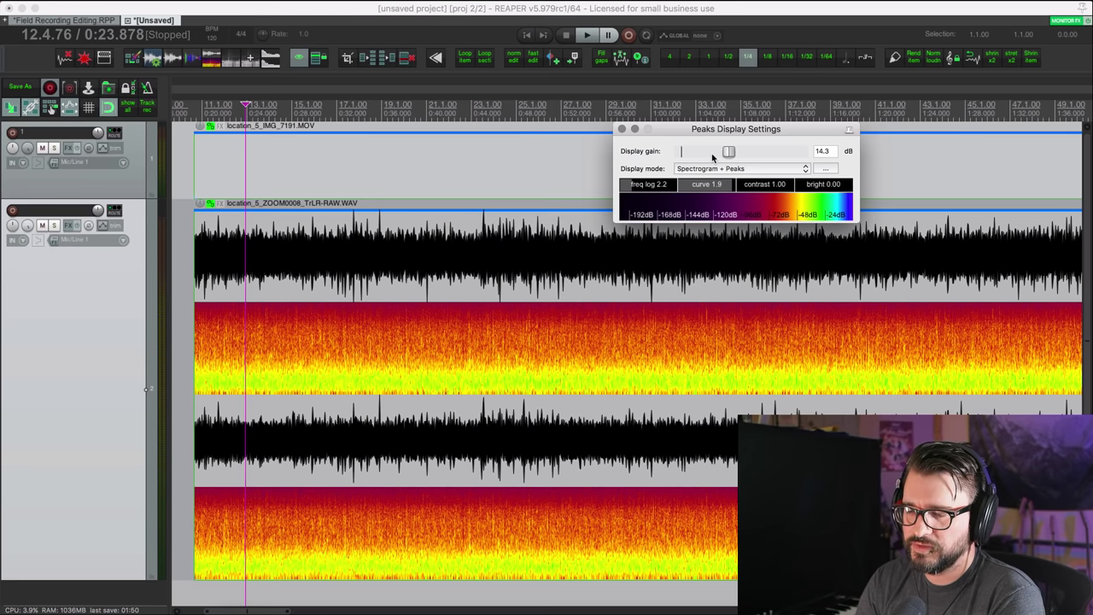
scroll(713, 157, down, 2)
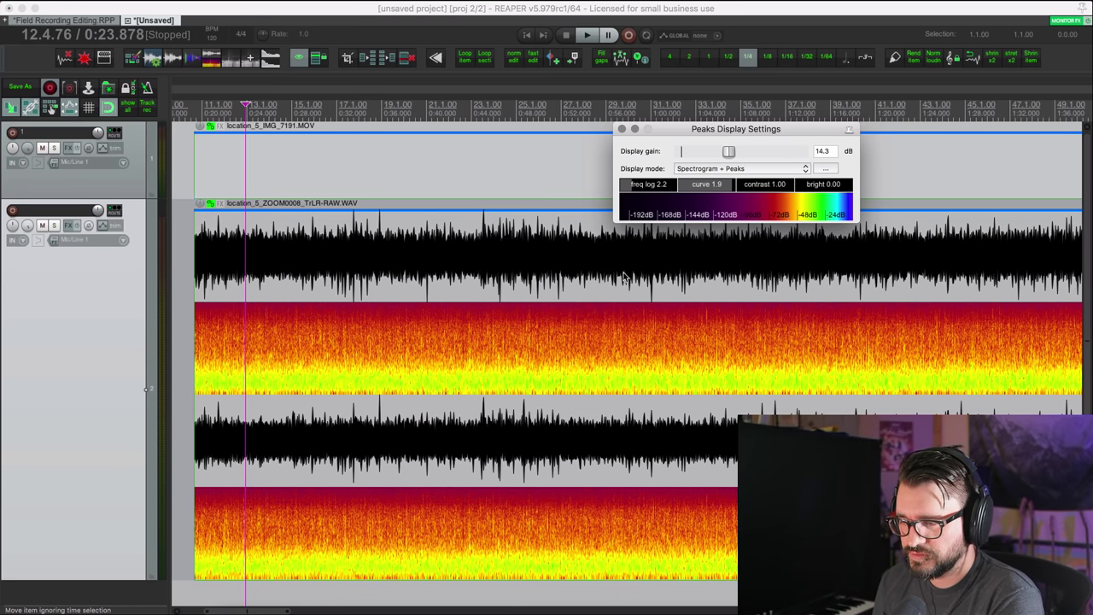
scroll(512, 321, down, 8)
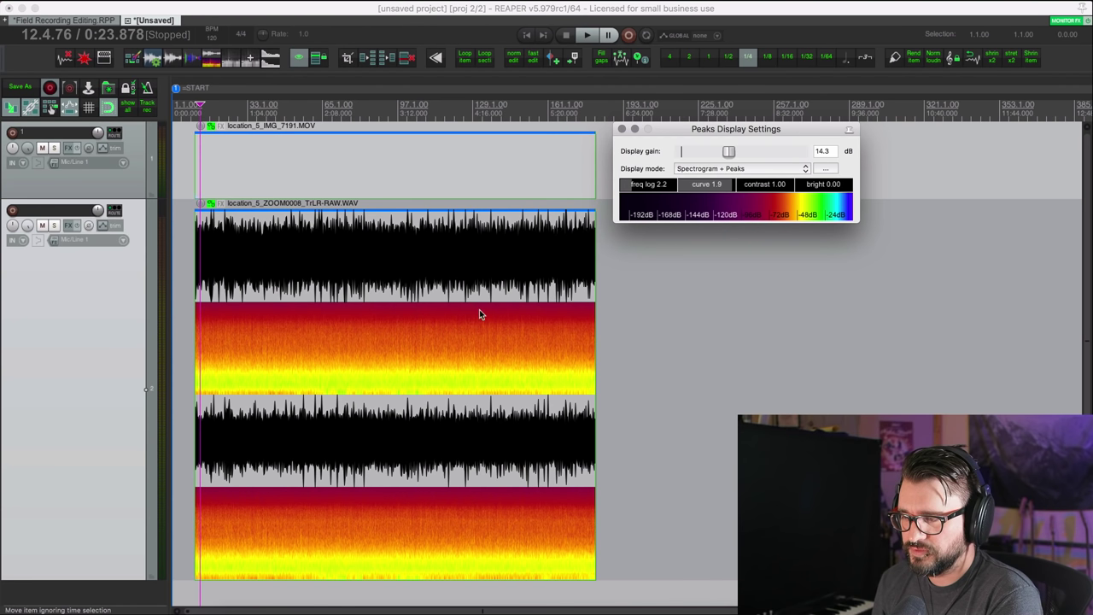
Try Spectrogram and Spectral Peaks, settle on Spectrogram, and shift its colours to blue/purple
click(722, 169)
click(723, 160)
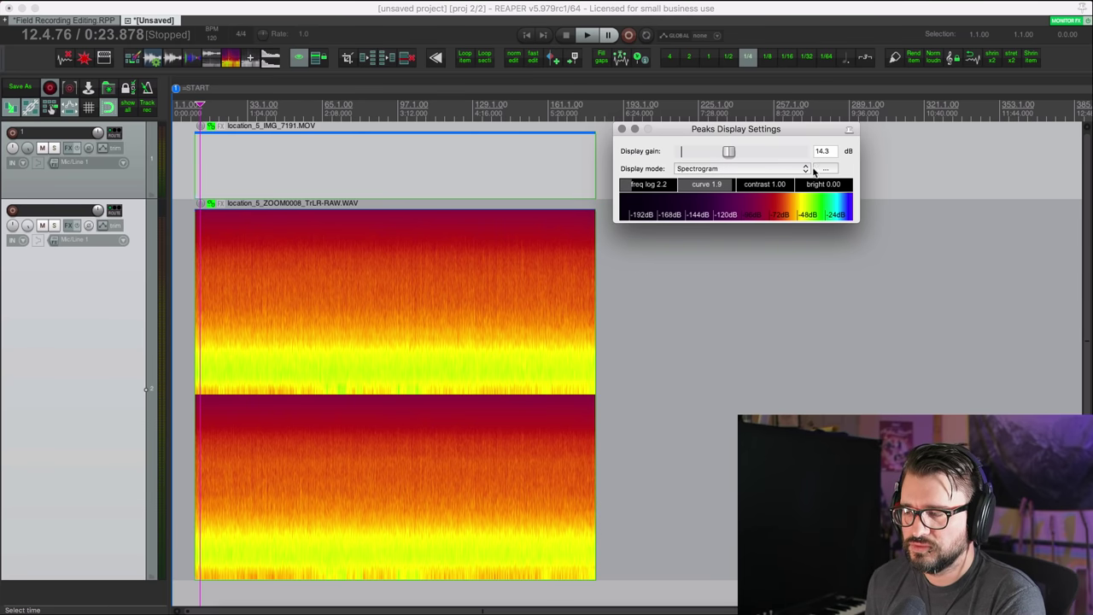
click(737, 175)
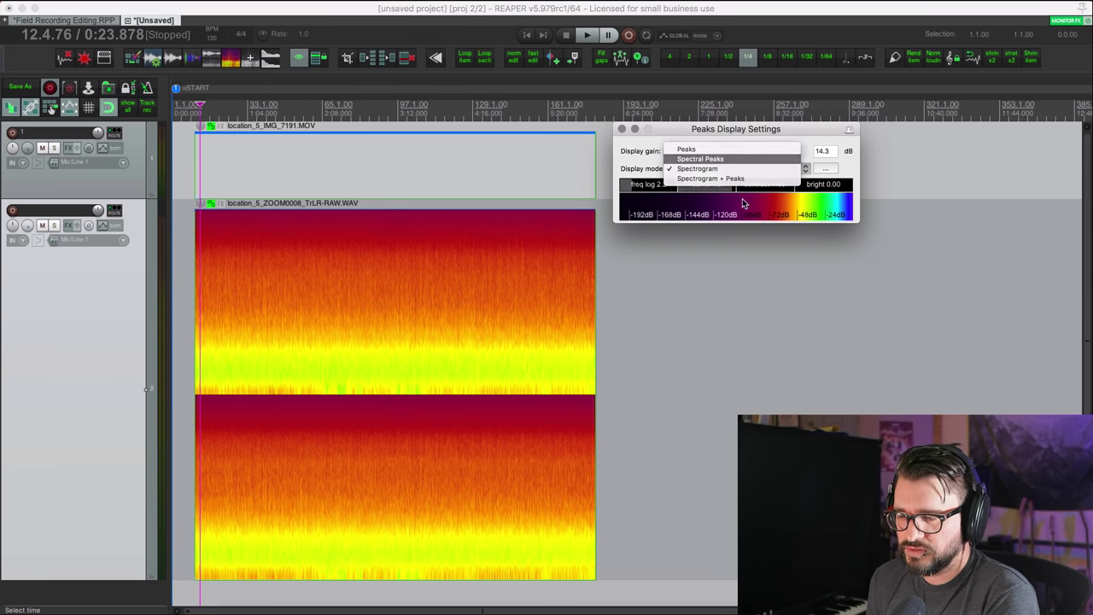
click(745, 159)
scroll(533, 352, down, 1)
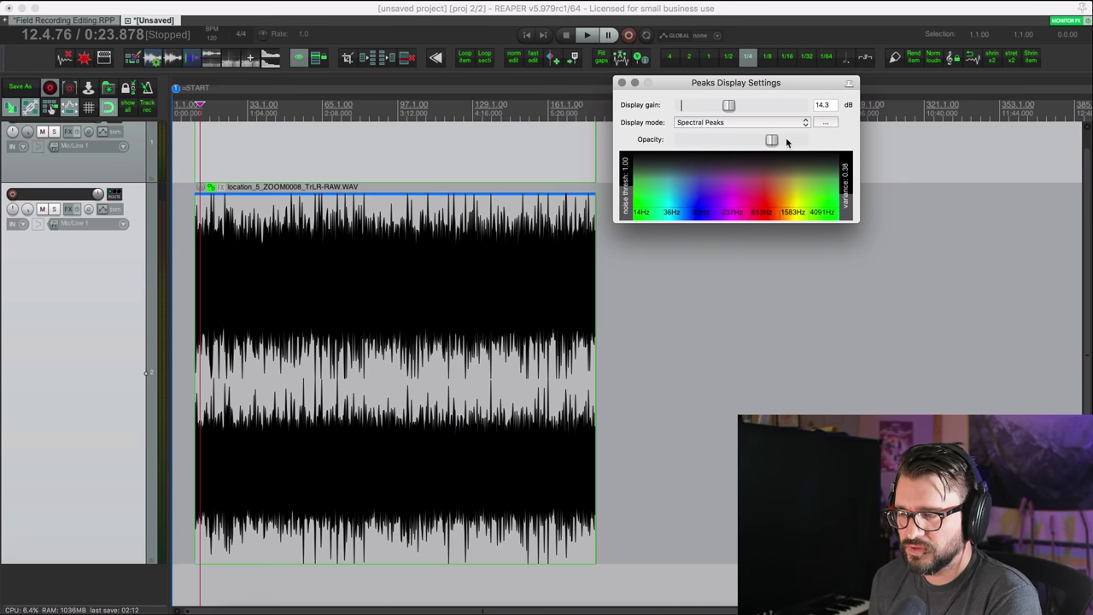
click(736, 126)
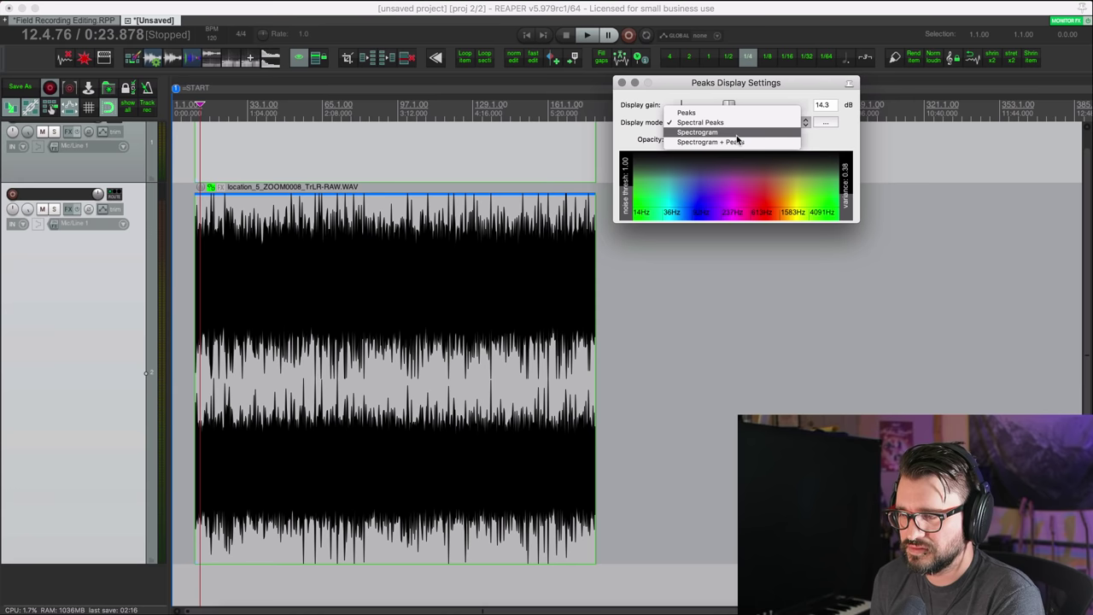
click(735, 134)
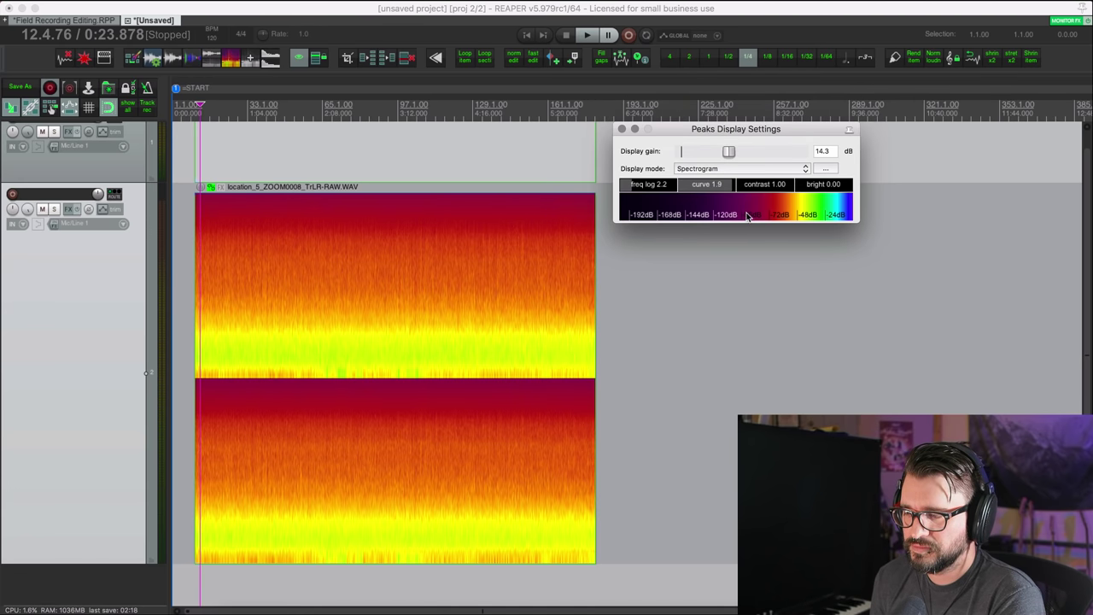
drag(780, 213, 645, 214)
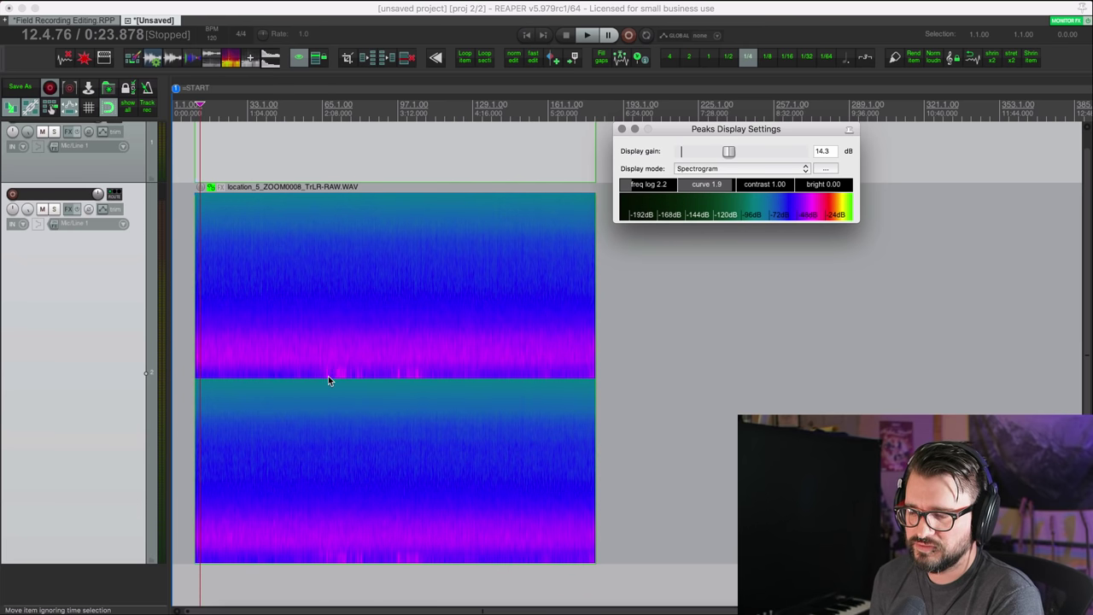
click(325, 378)
scroll(375, 393, up, 5)
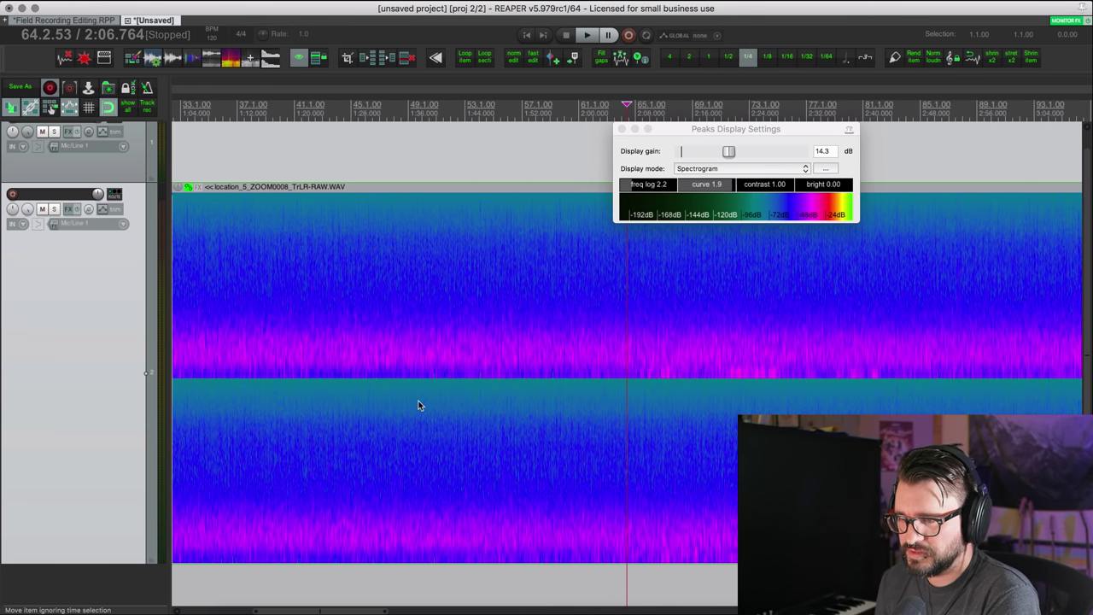
scroll(478, 398, right, 5)
key(space)
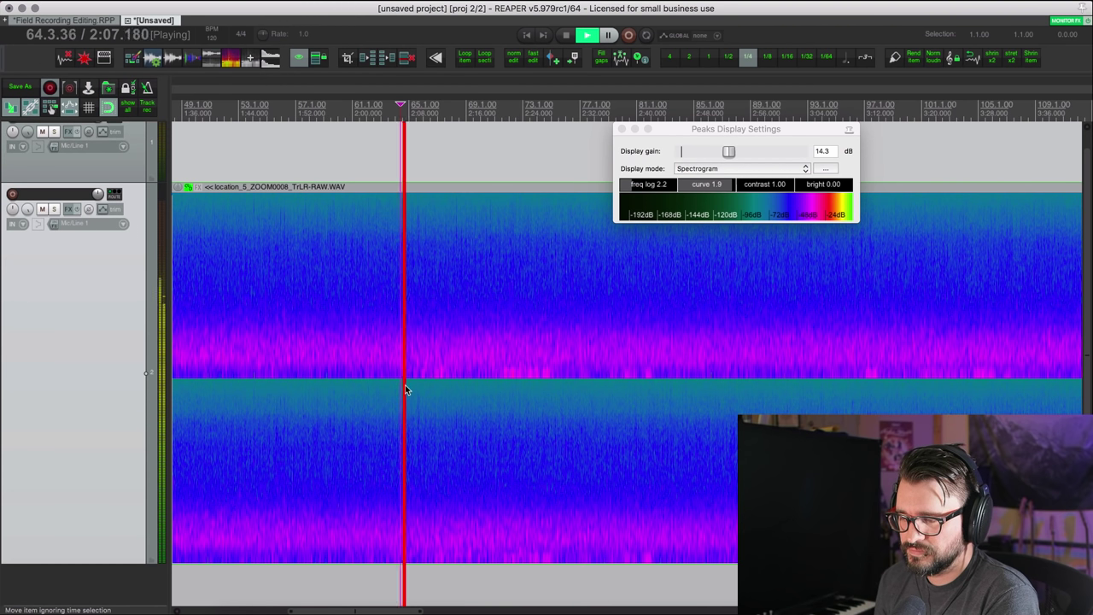
scroll(405, 384, down, 3)
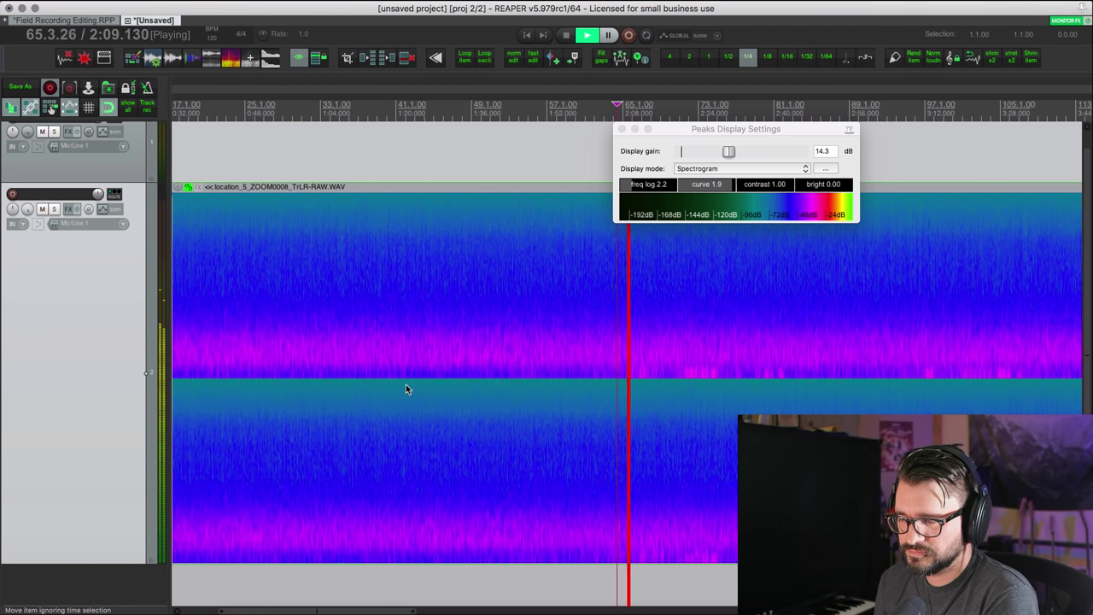
scroll(406, 382, right, 4)
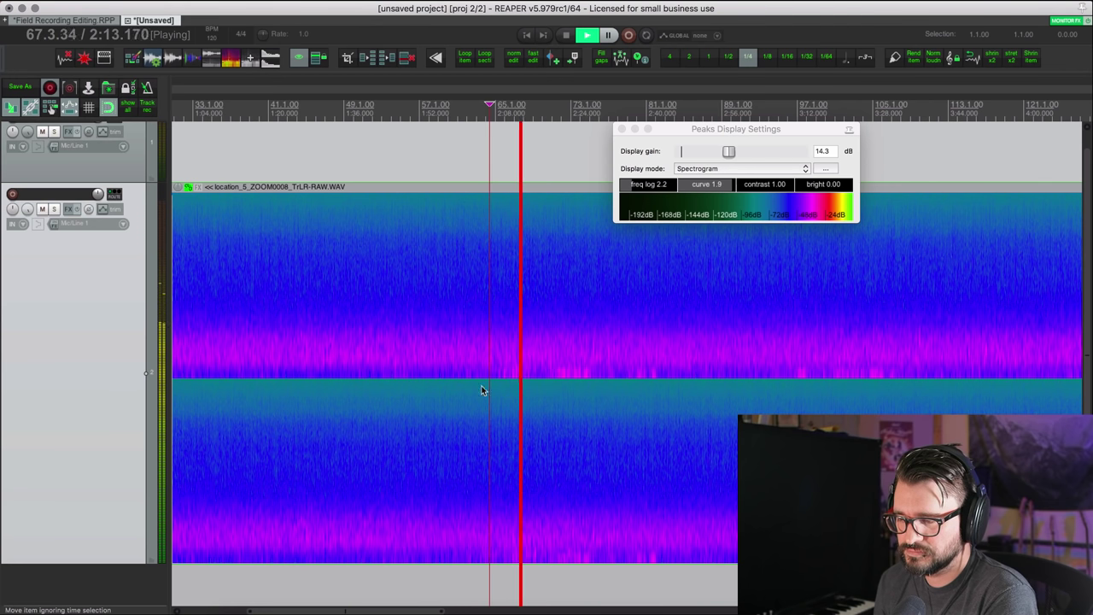
key(space)
click(552, 377)
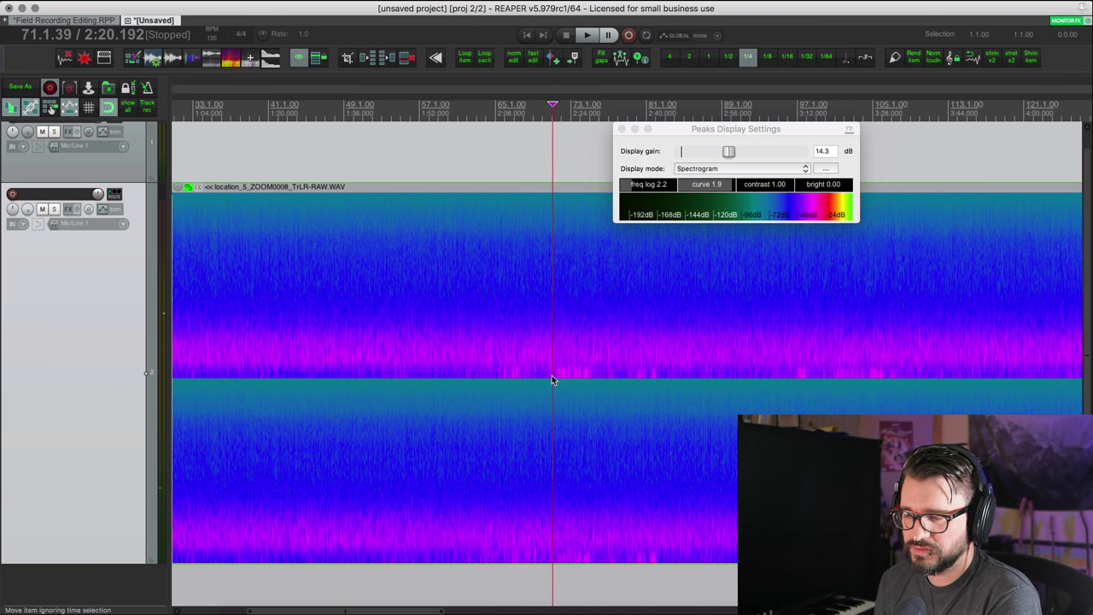
key(space)
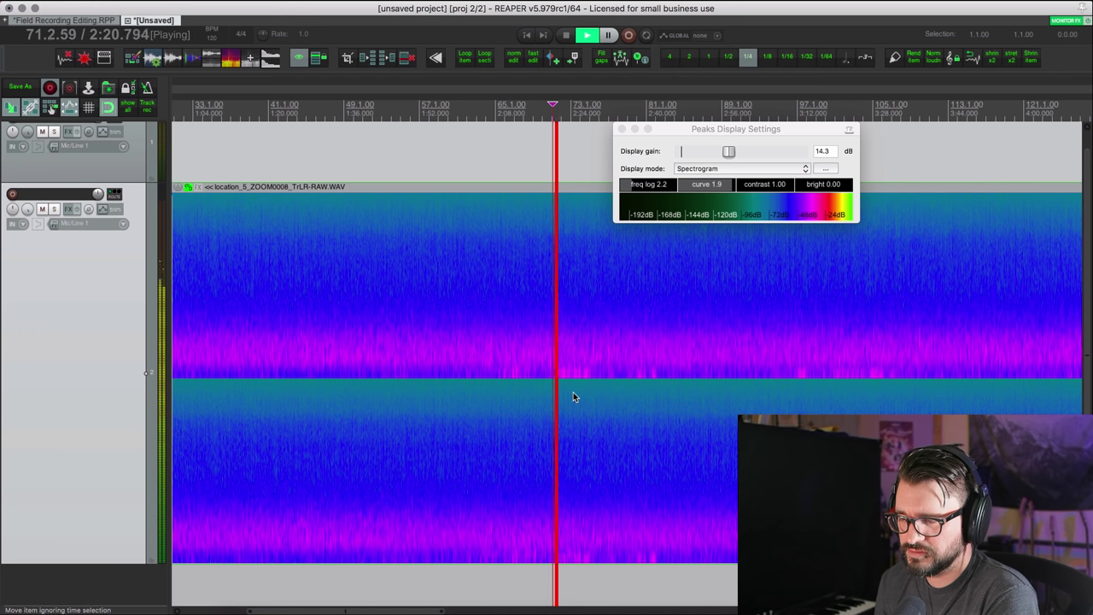
key(space)
click(635, 379)
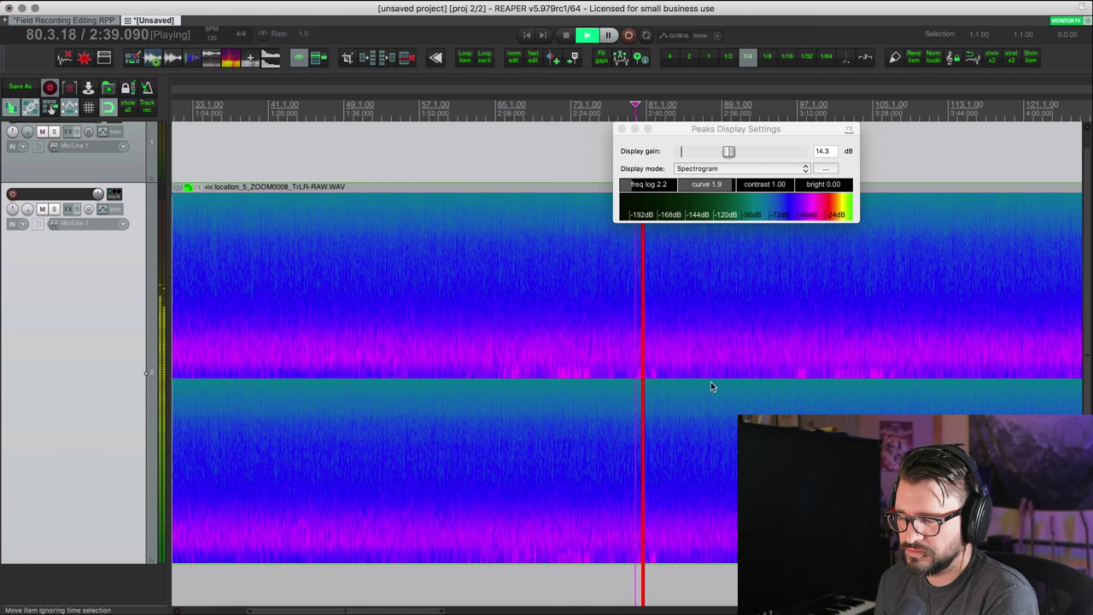
click(796, 385)
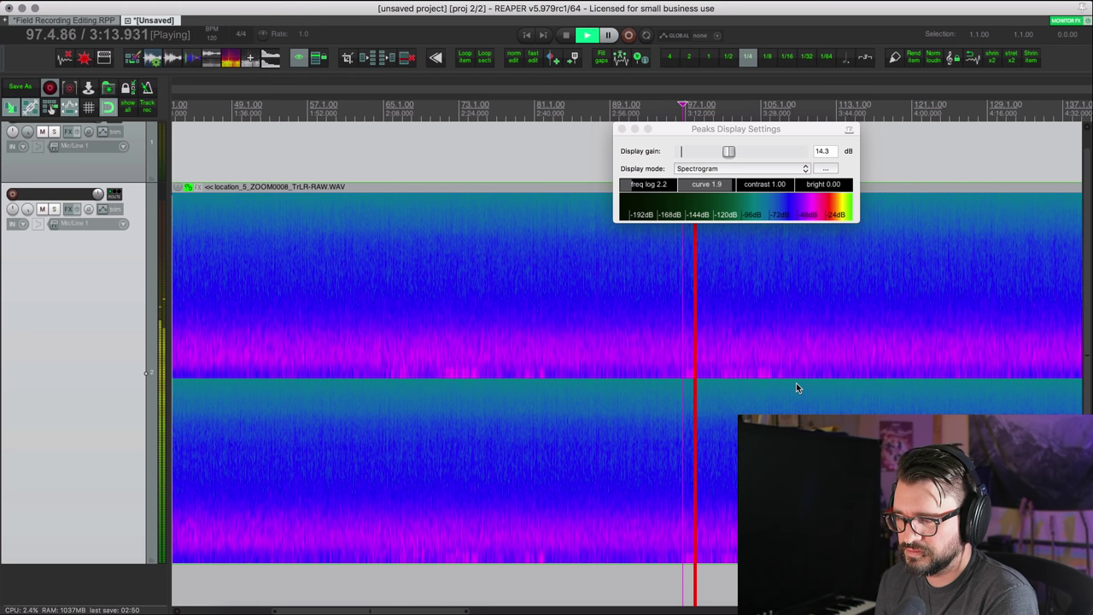
key(space)
click(756, 376)
key(space)
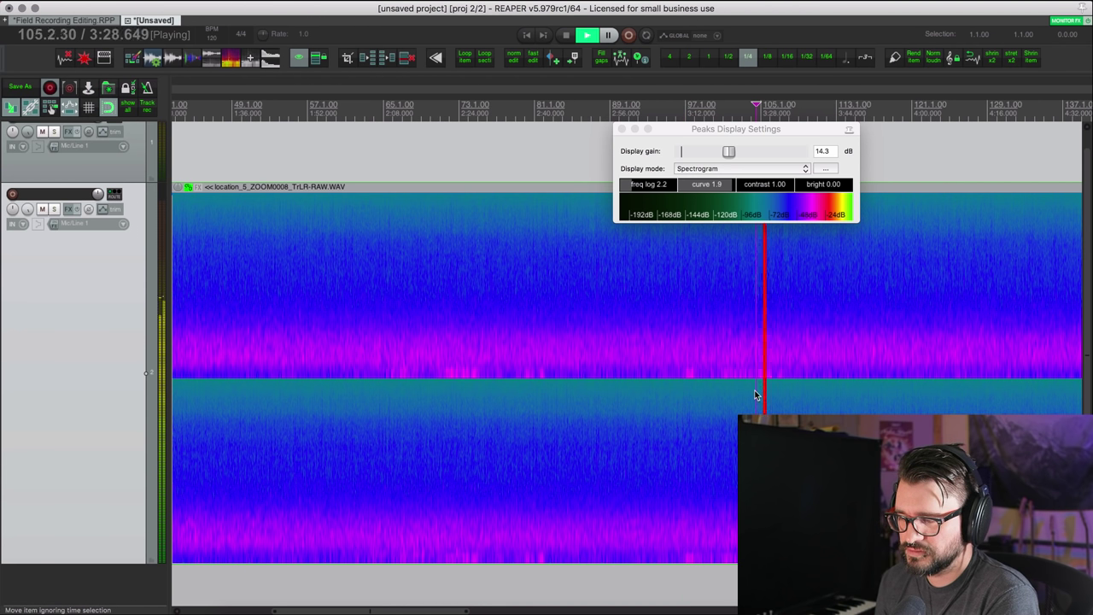
Select the stretch from 59.4.17 to 131.2.35 and briefly play near its end
key(space)
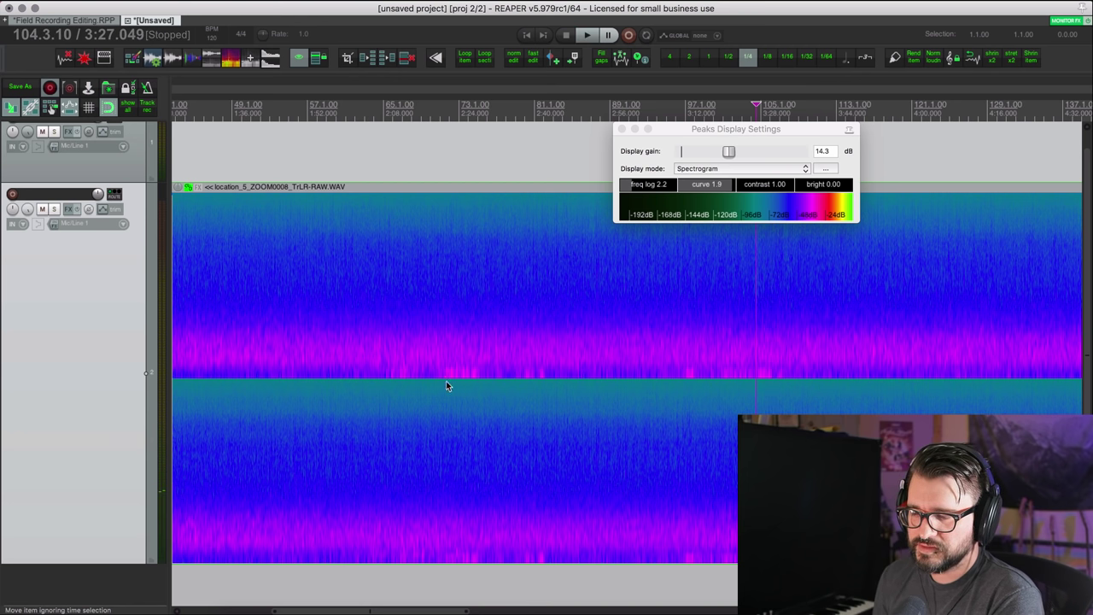
drag(334, 377, 1010, 383)
click(955, 380)
key(space)
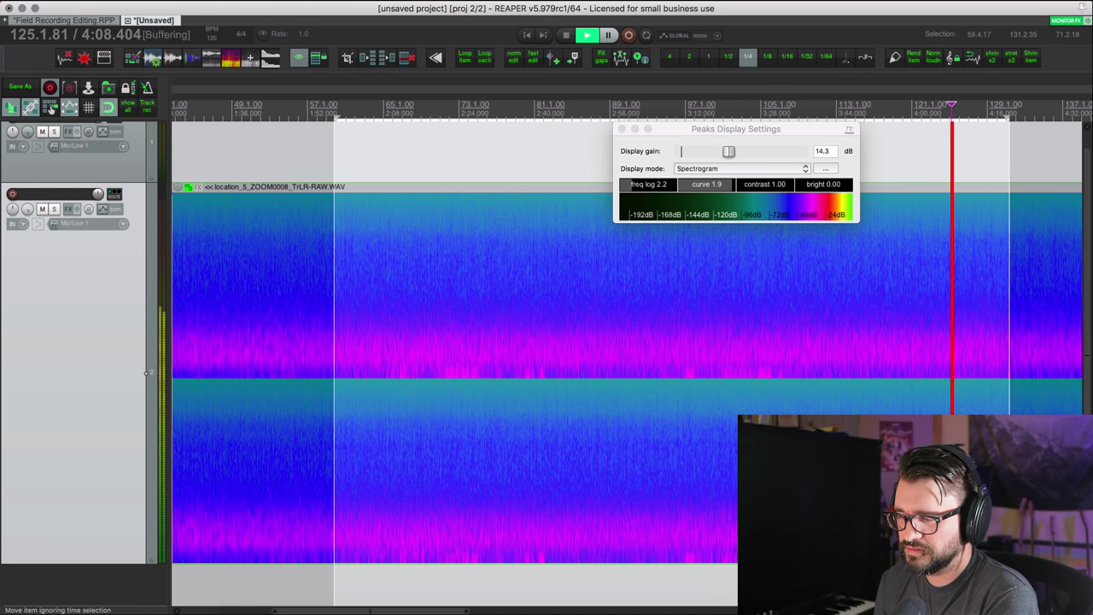
key(space)
scroll(854, 399, down, 3)
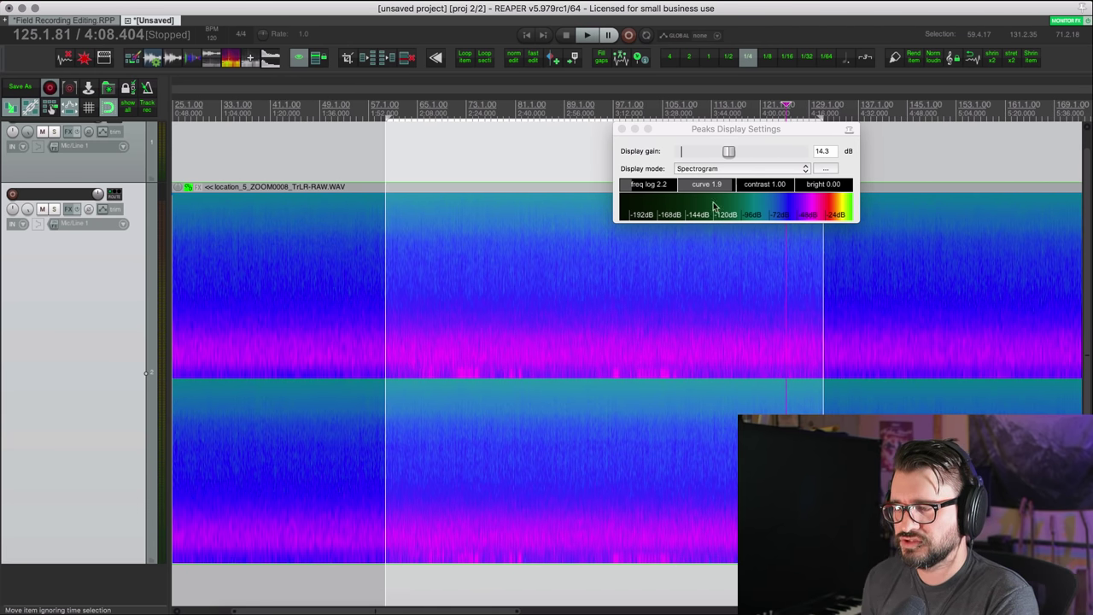
Close Peaks Display Settings, turn on Repeat, and place the edit cursor just before the loop
click(623, 130)
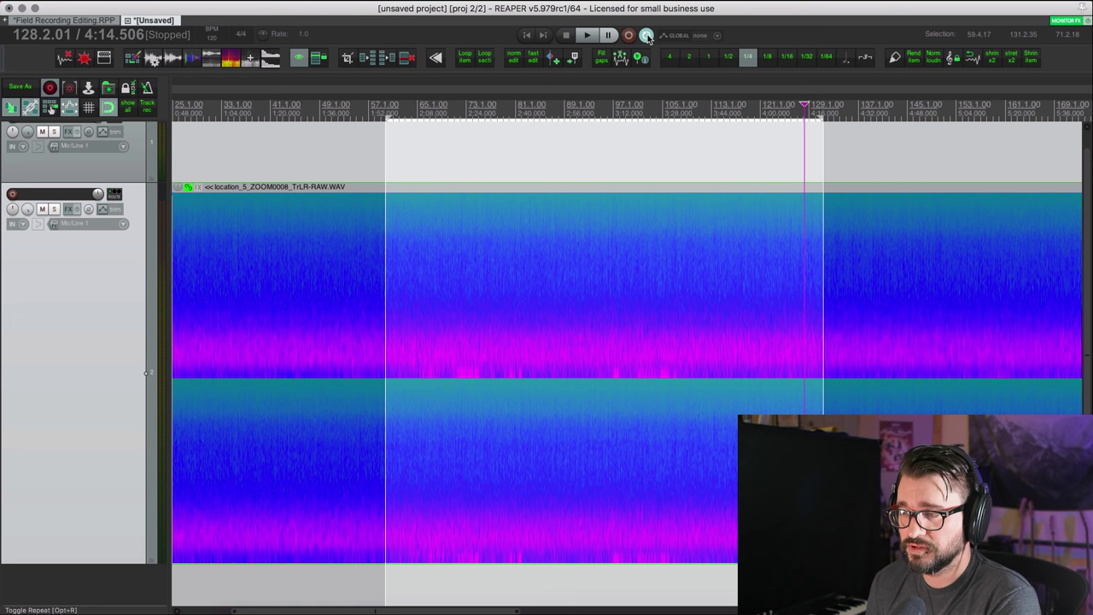
click(647, 37)
scroll(325, 126, right, 3)
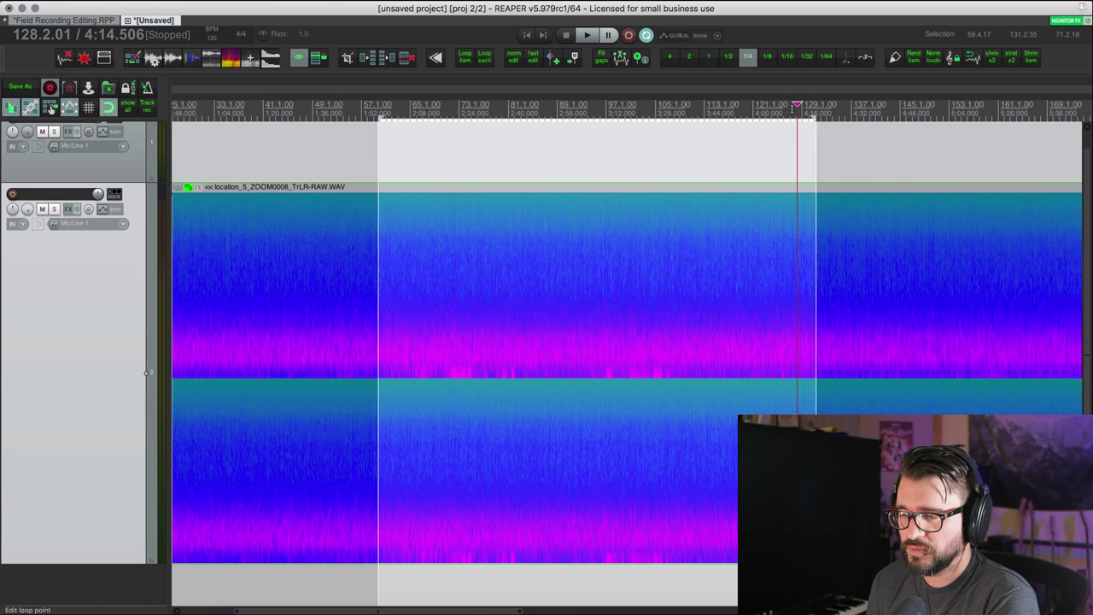
click(323, 127)
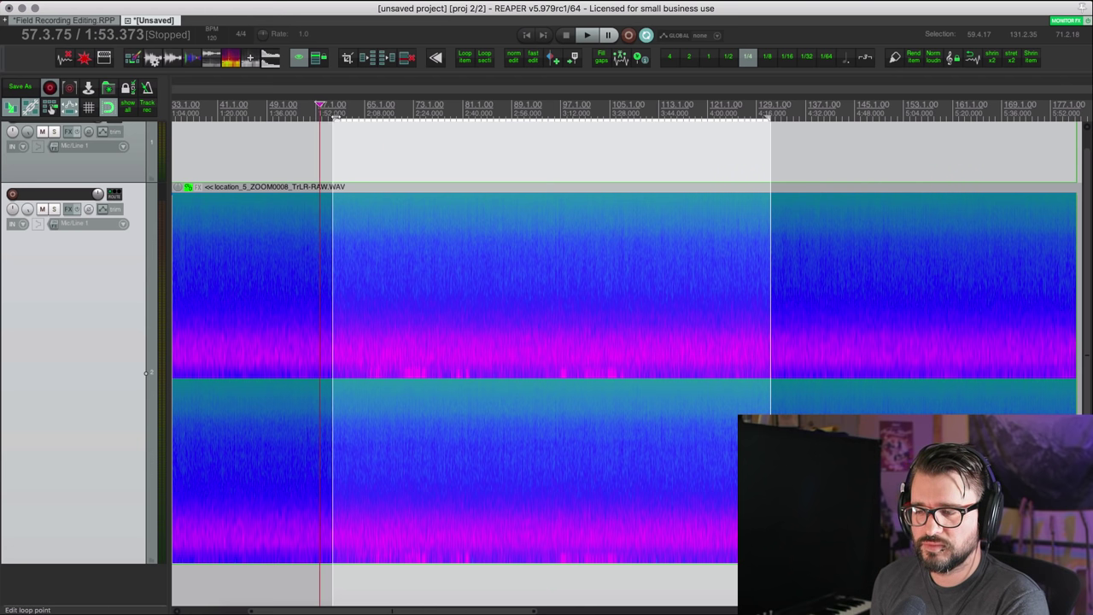
scroll(363, 145, left, 4)
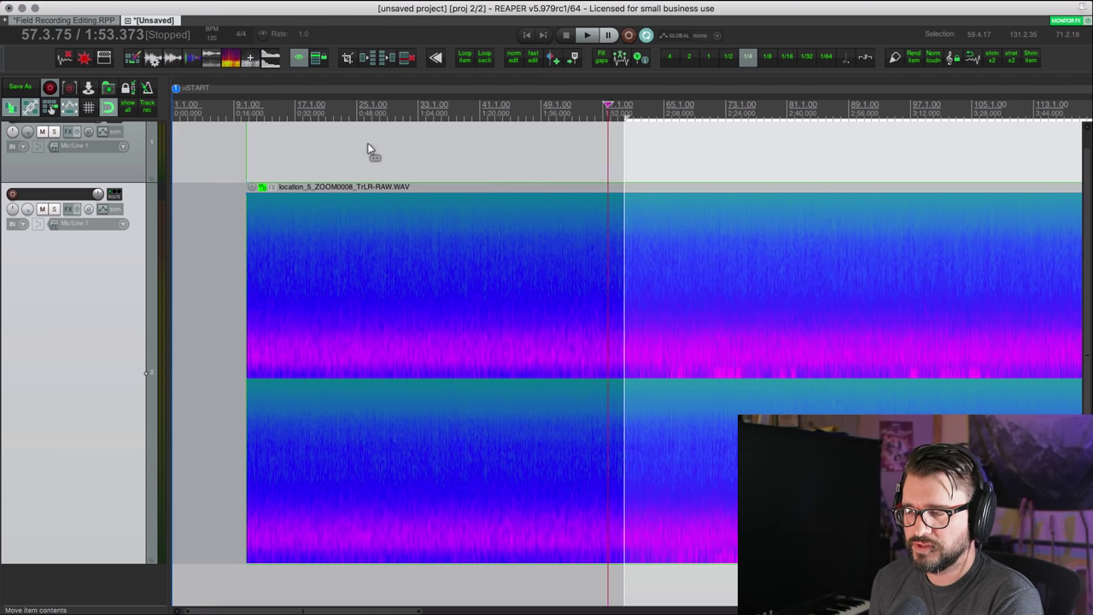
scroll(369, 150, up, 2)
scroll(368, 146, right, 6)
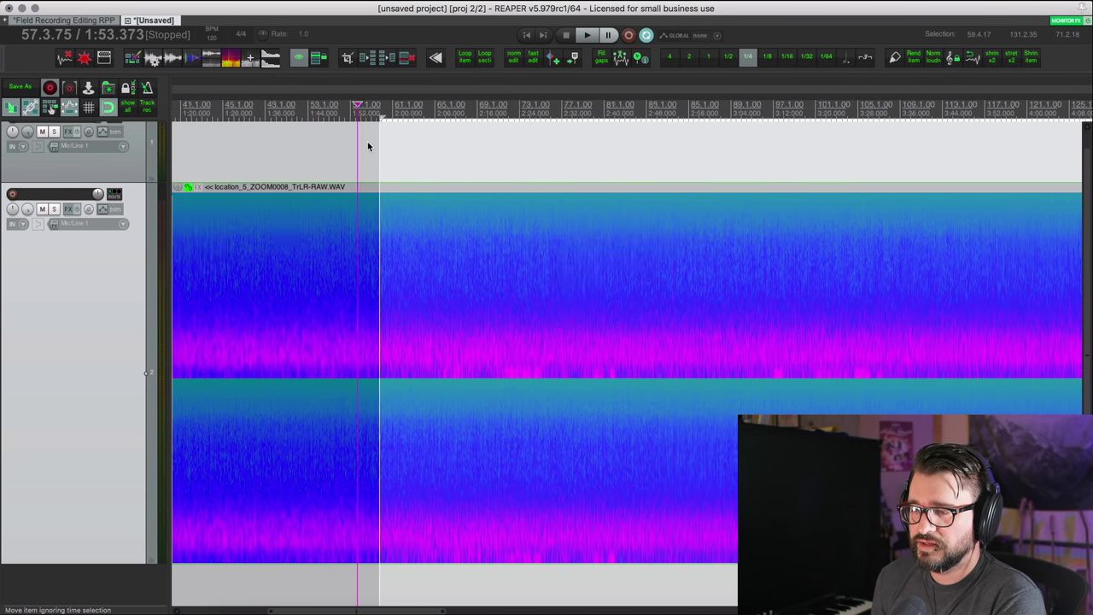
scroll(368, 146, right, 3)
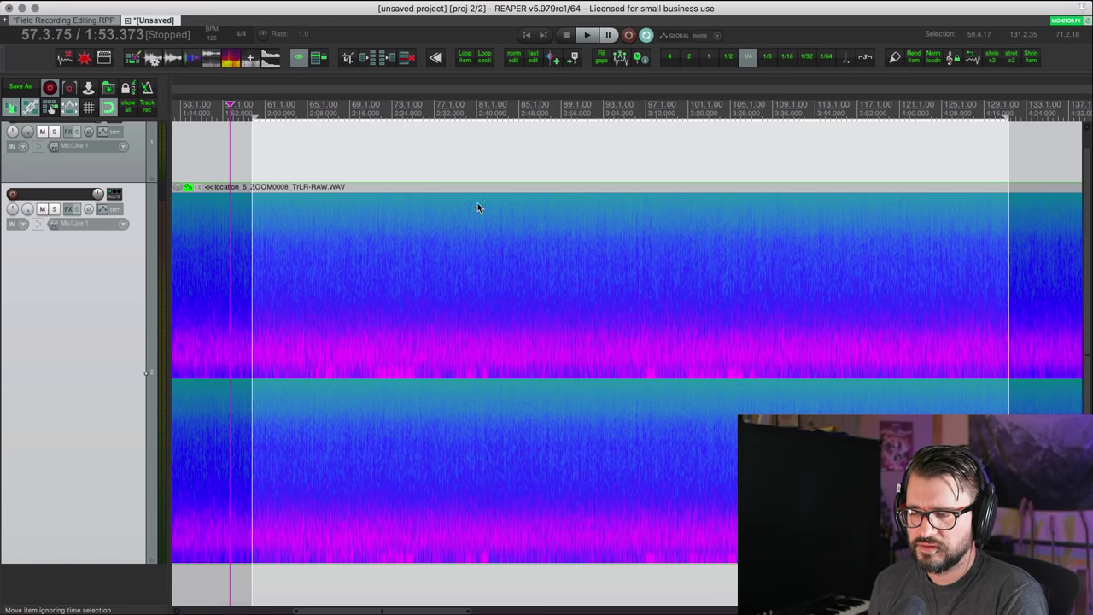
Play the loop, drag its start back to 59.2.46, and replay from the new start
click(252, 117)
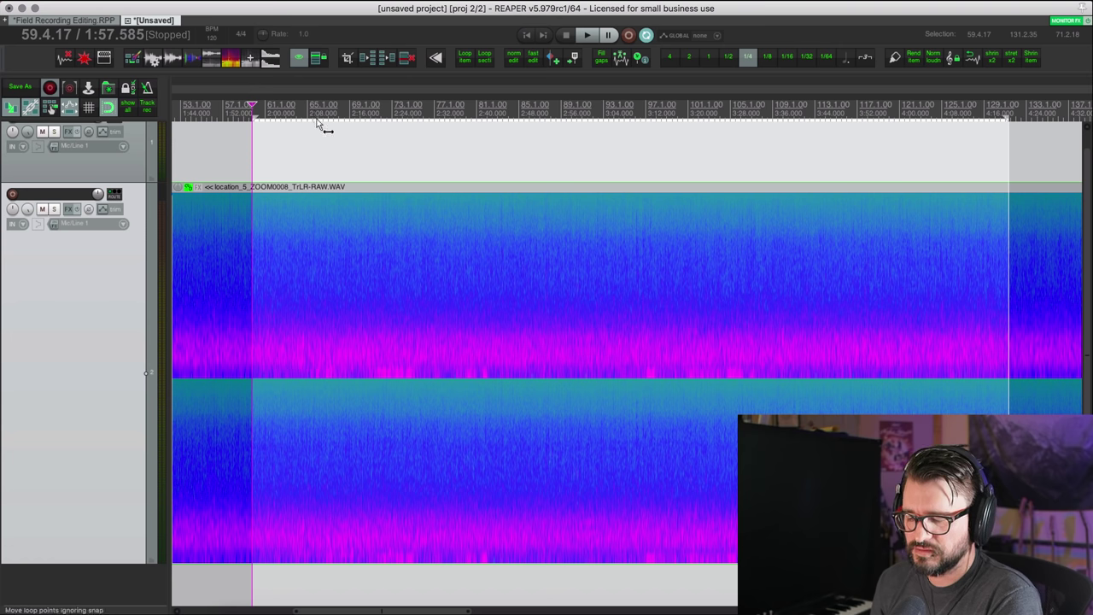
key(space)
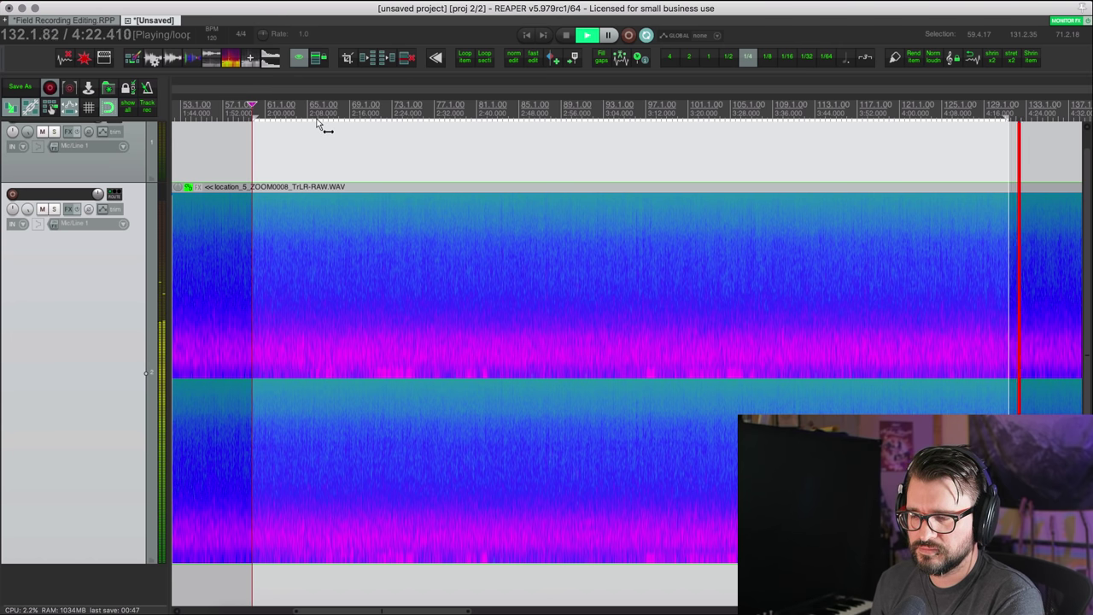
key(space)
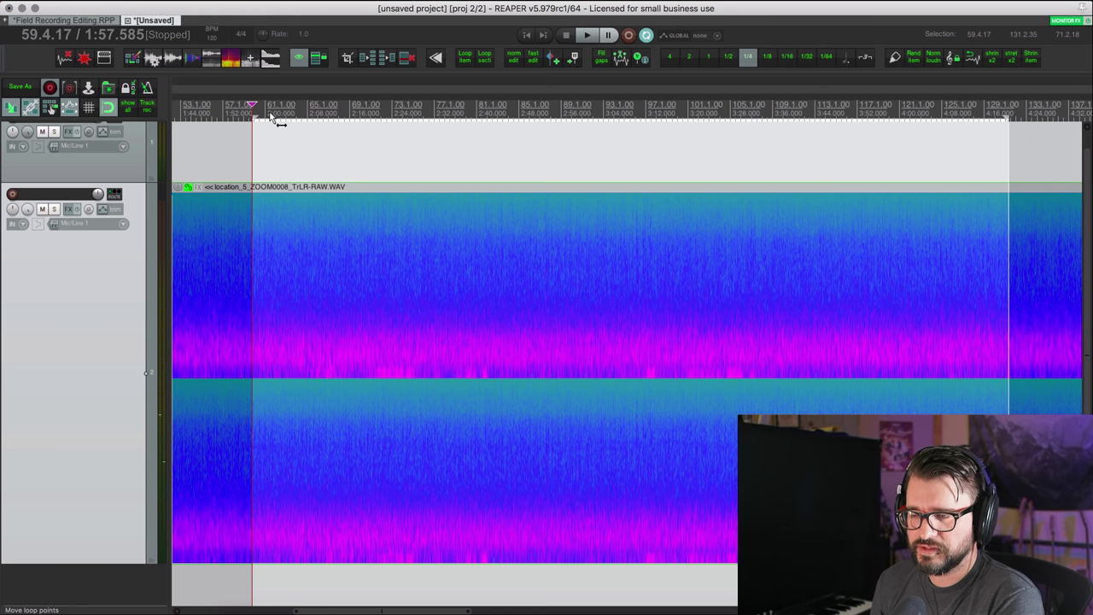
key(space)
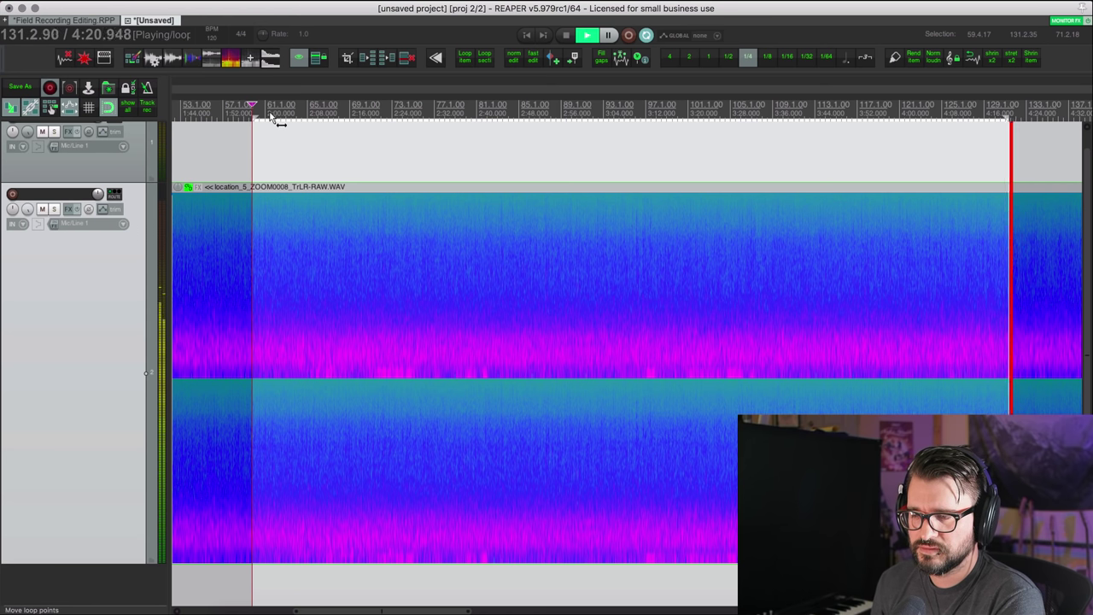
key(space)
mouse_move(253, 117)
mouse_down()
mouse_move(198, 114)
mouse_move(234, 114)
mouse_up()
click(248, 117)
key(space)
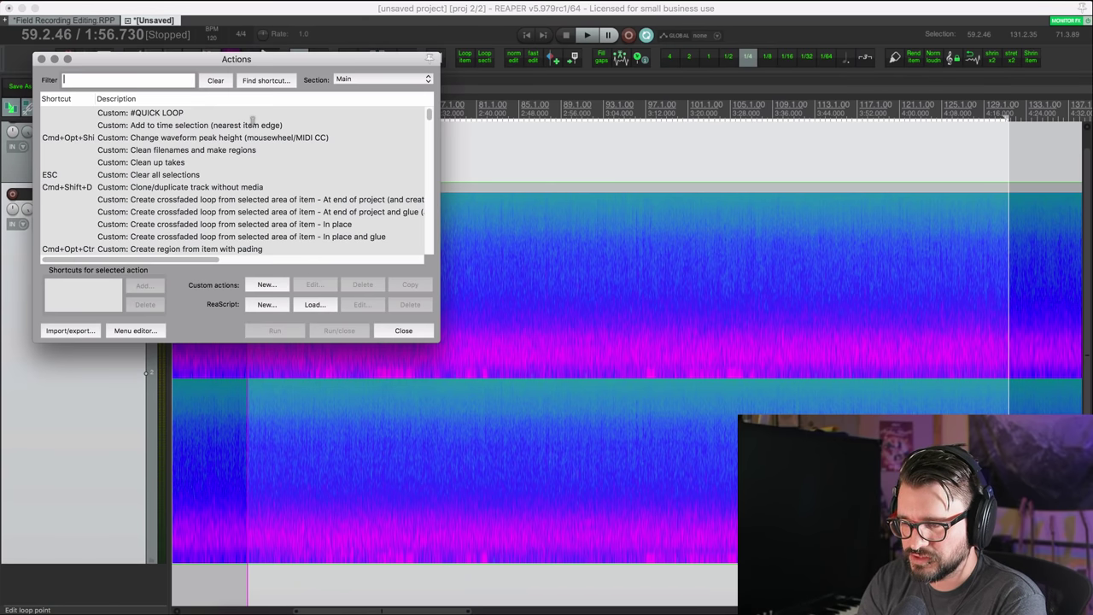
Find the shortcut's action, then filter the list by 'skip time' and select the custom Play (skip time selection) action
click(276, 82)
key(super+shift+space)
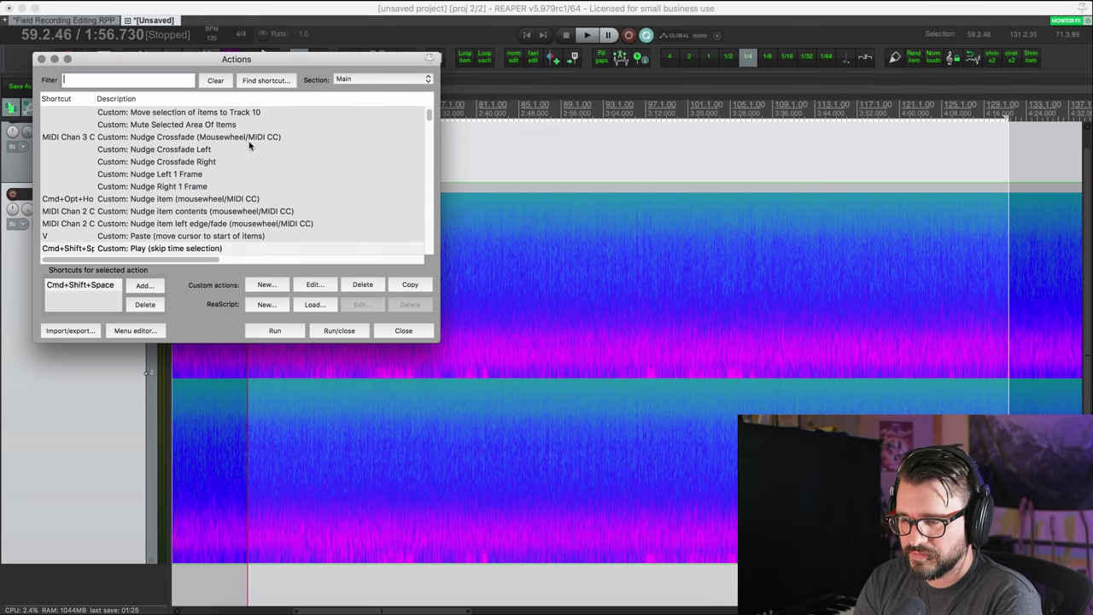
click(197, 248)
scroll(197, 222, down, 2)
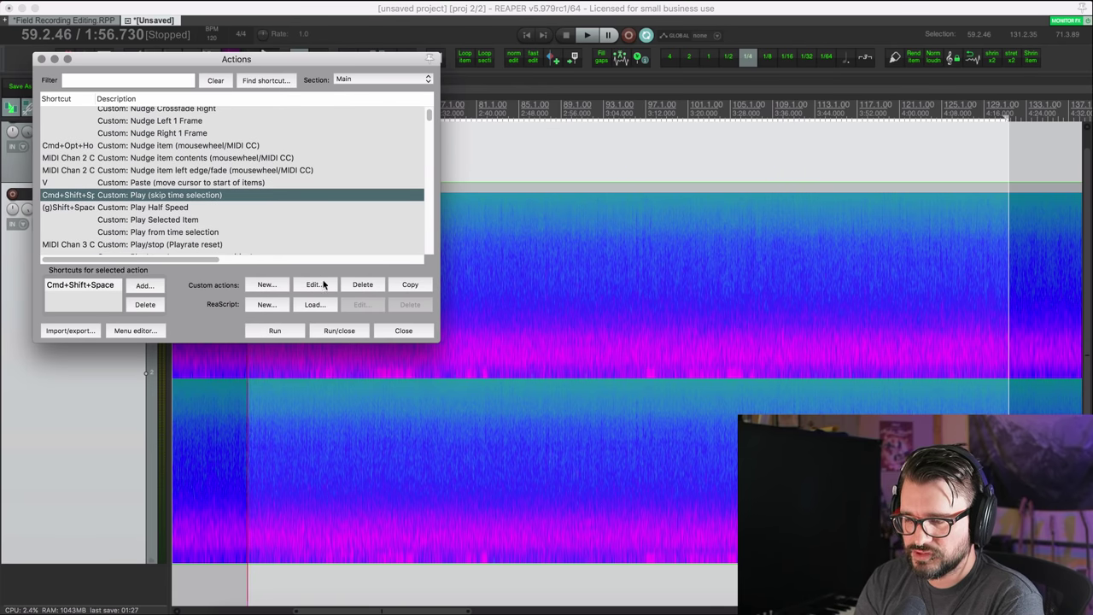
scroll(264, 219, down, 4)
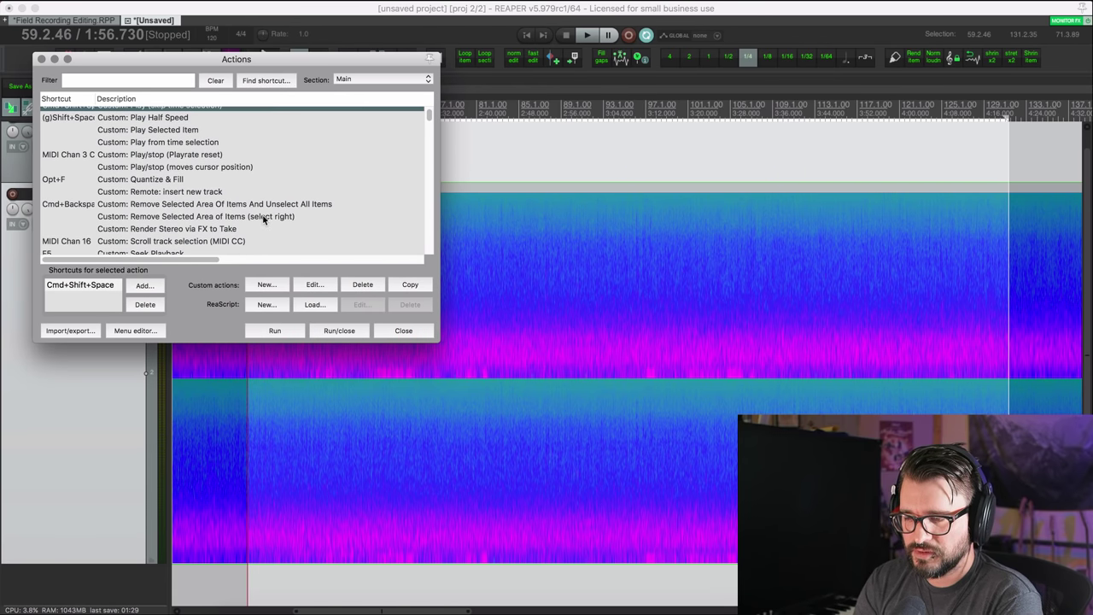
scroll(264, 219, up, 1)
scroll(264, 220, up, 1)
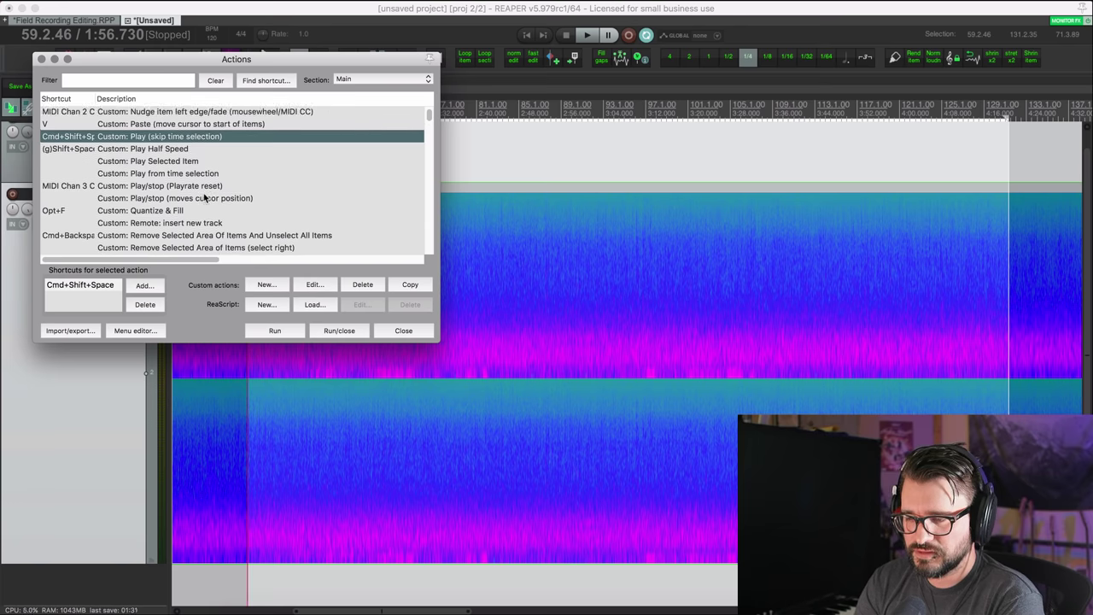
text(skip time)
click(210, 138)
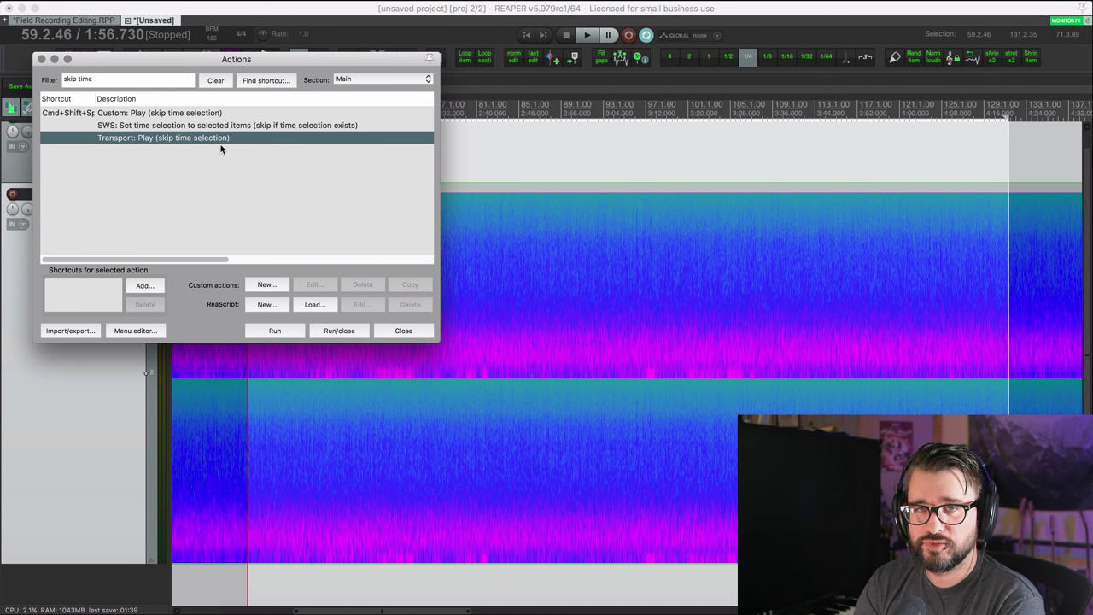
click(198, 114)
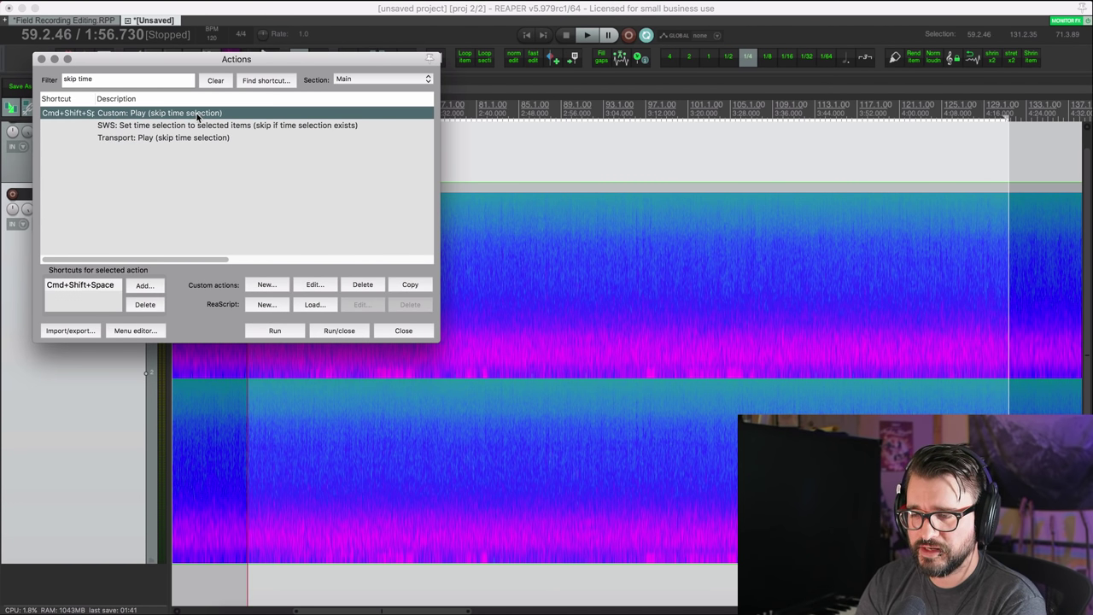
Inspect the custom action's steps, such as save edit cursor position and move cursor left, then close the editor
click(315, 285)
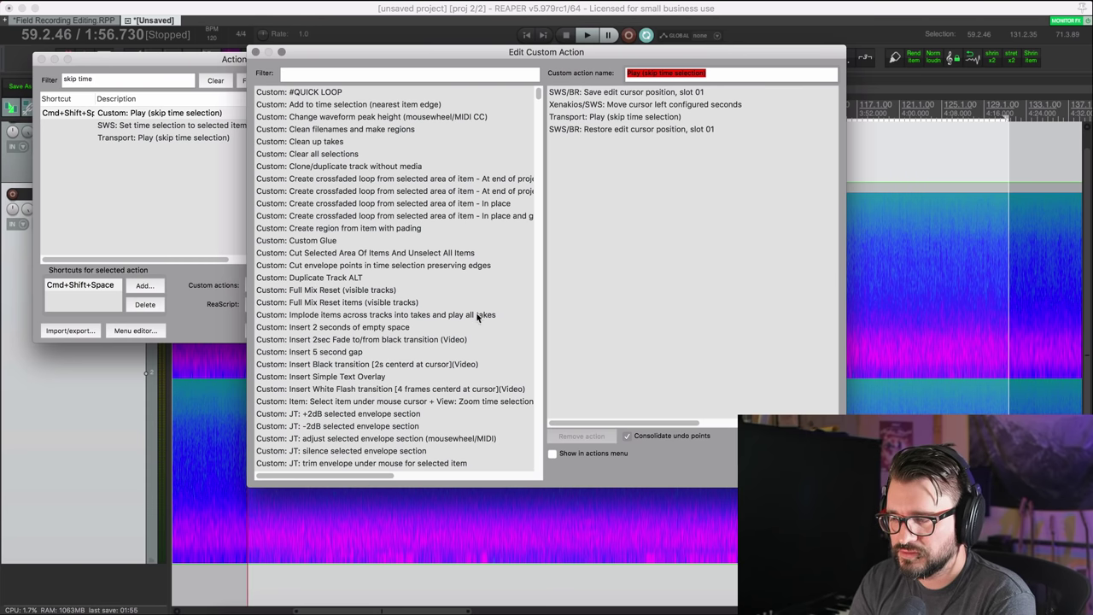
click(660, 105)
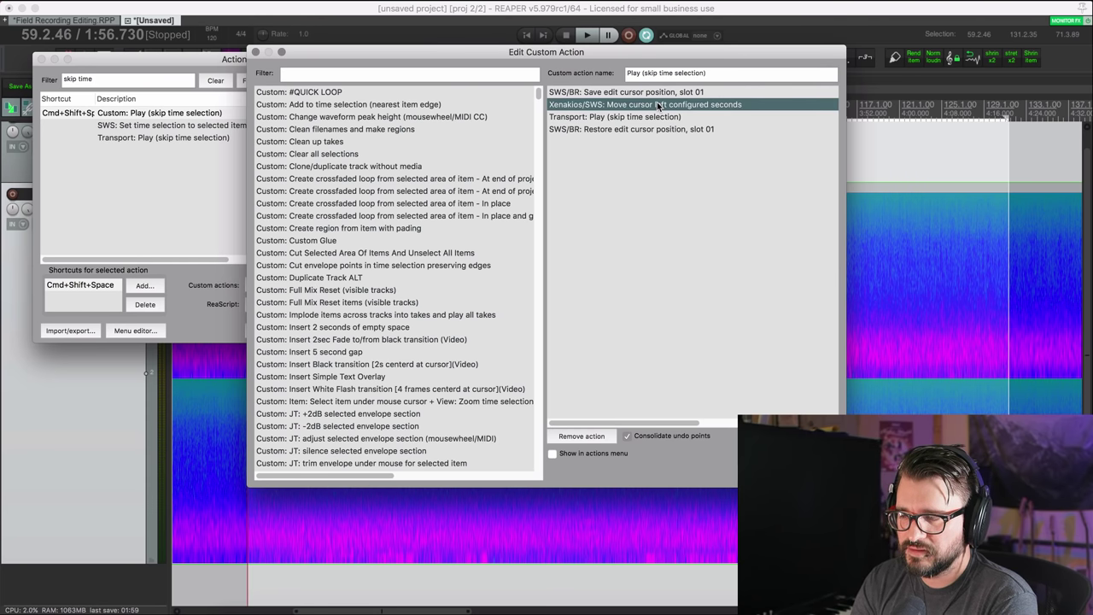
click(648, 93)
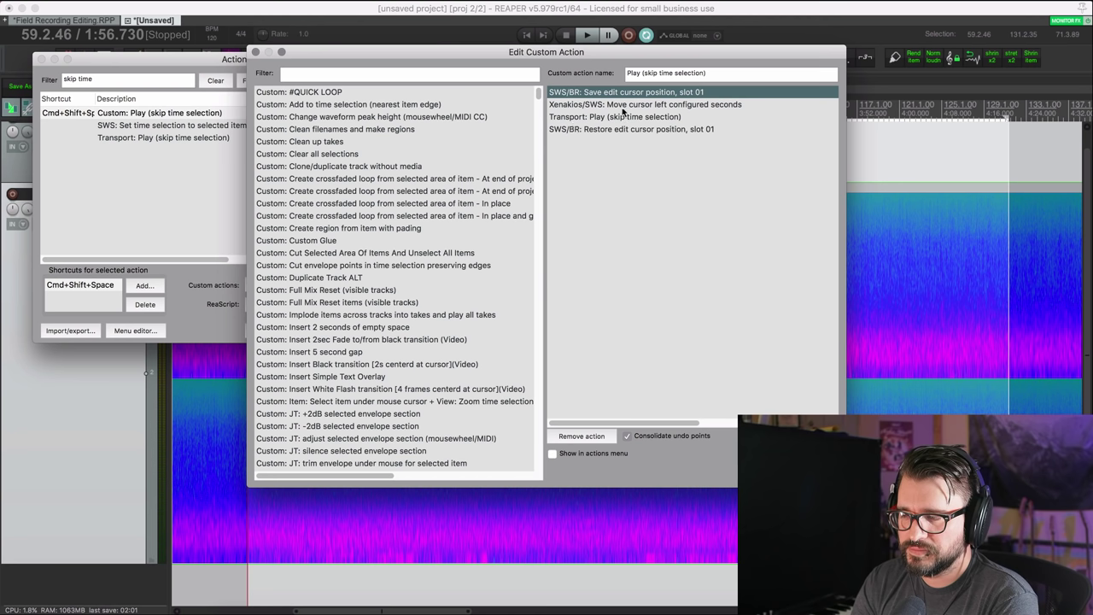
click(663, 105)
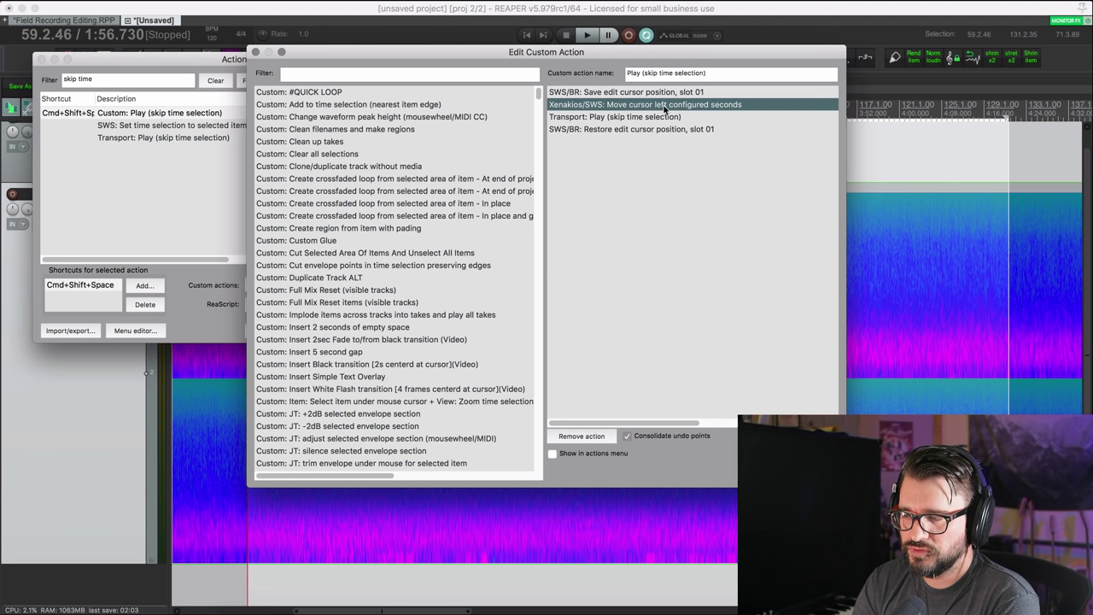
key(Return)
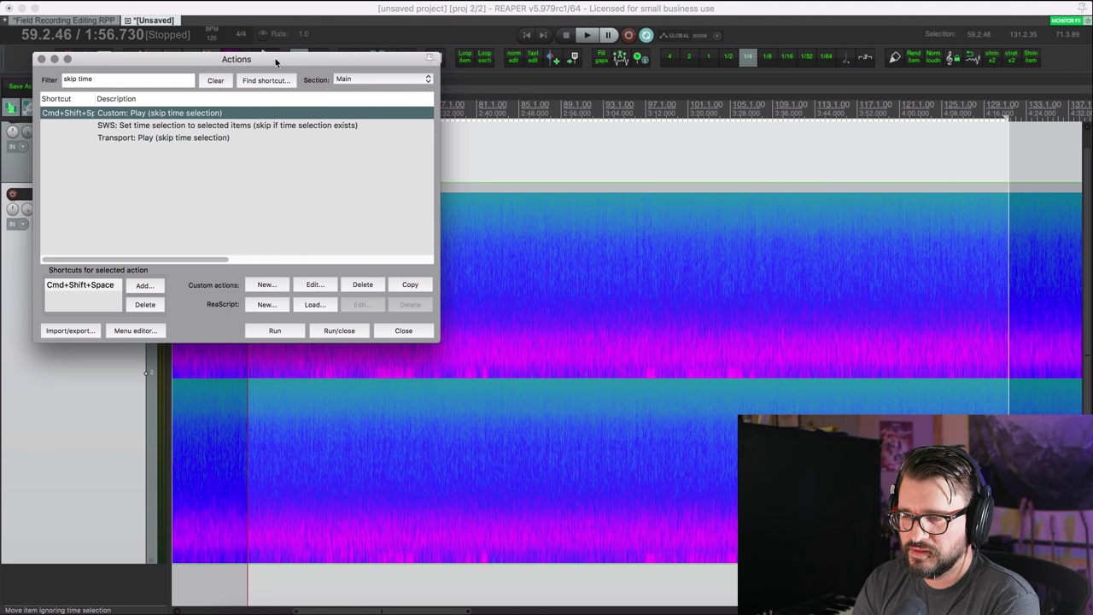
Check the SWS Command Parameters (edit cursor 1.000 seconds), then close it and the Actions list
click(363, 0)
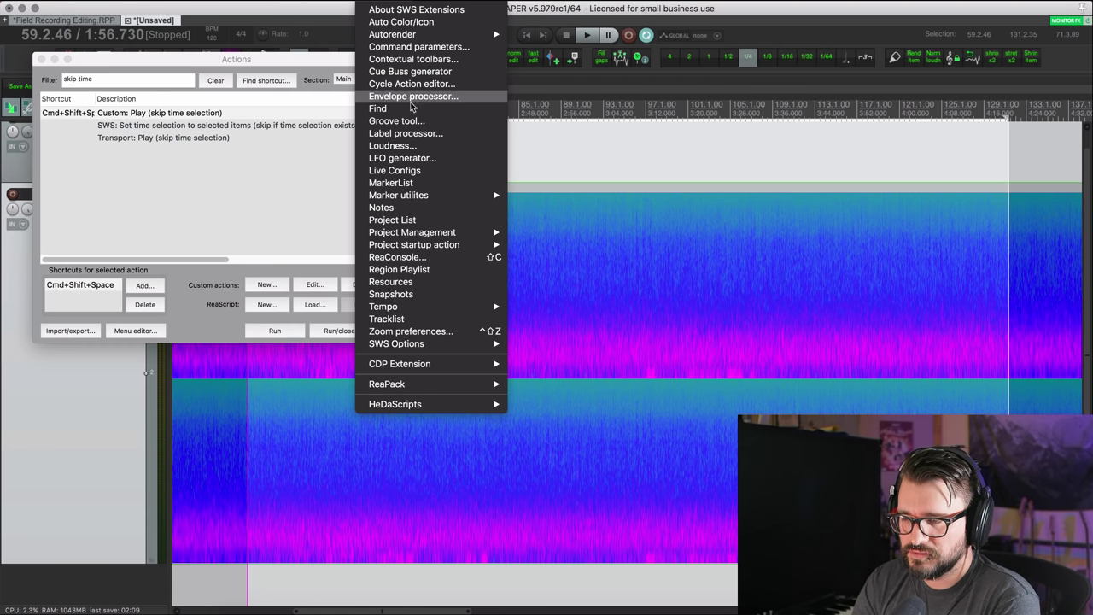
click(431, 47)
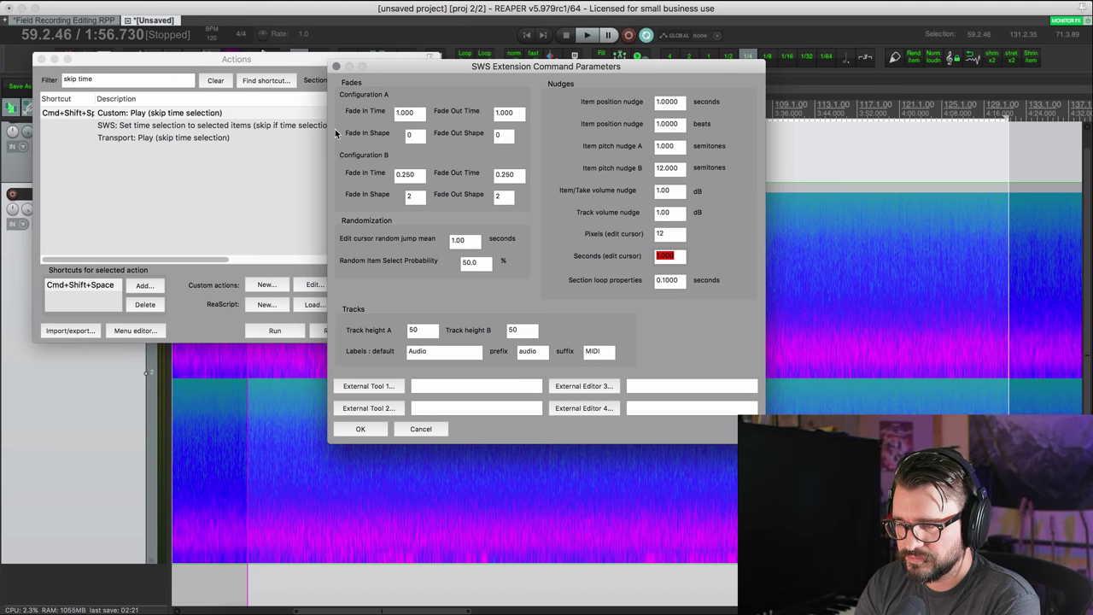
click(336, 67)
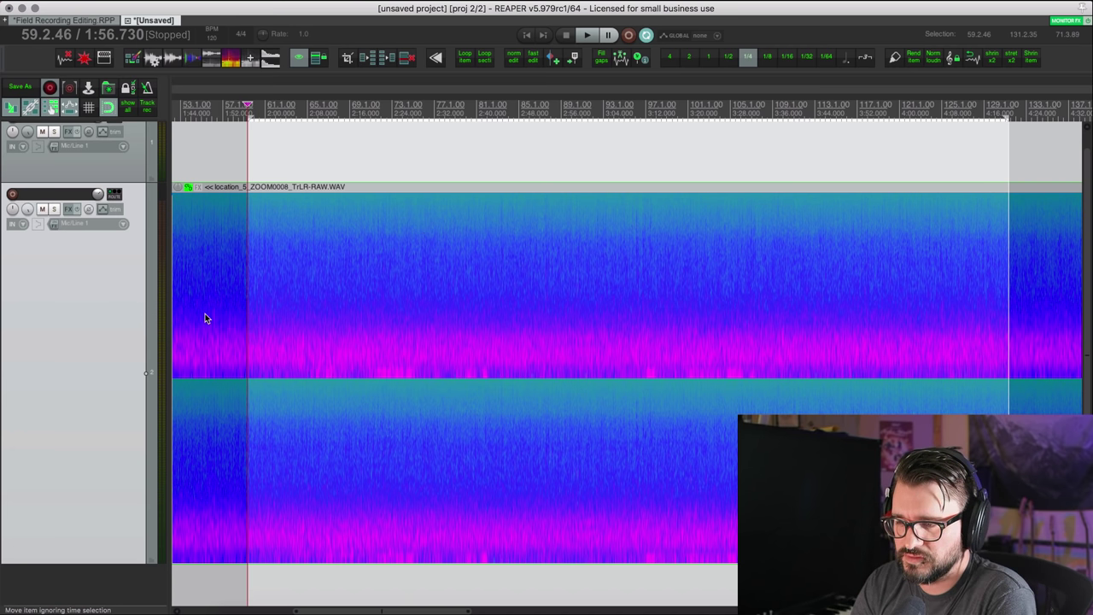
Remove the selected stretch from the recording and audition the resulting join from several points
click(372, 385)
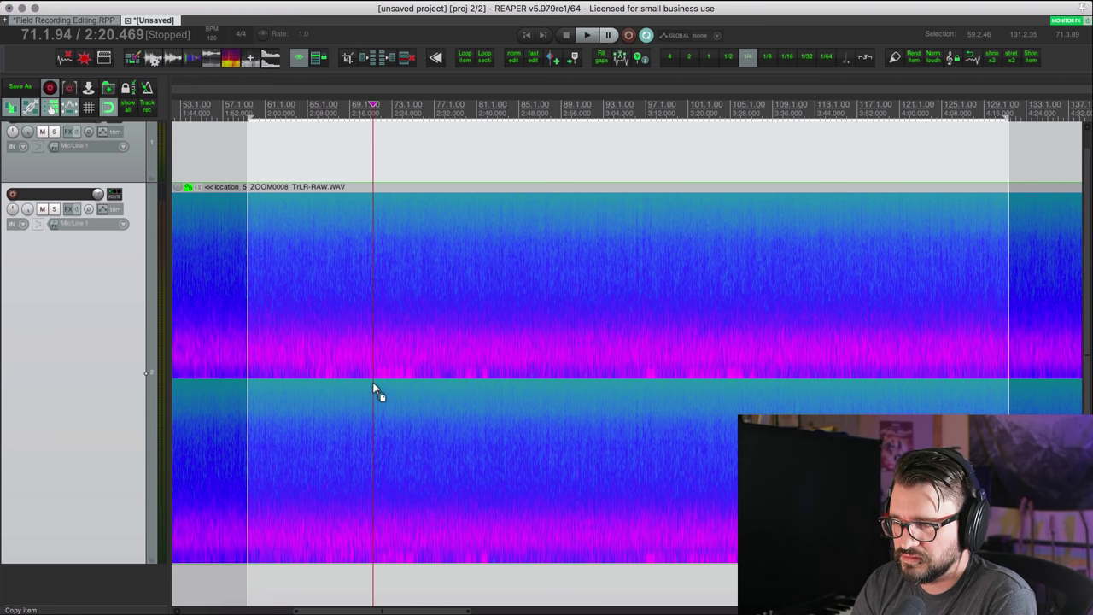
key(super+BackSpace)
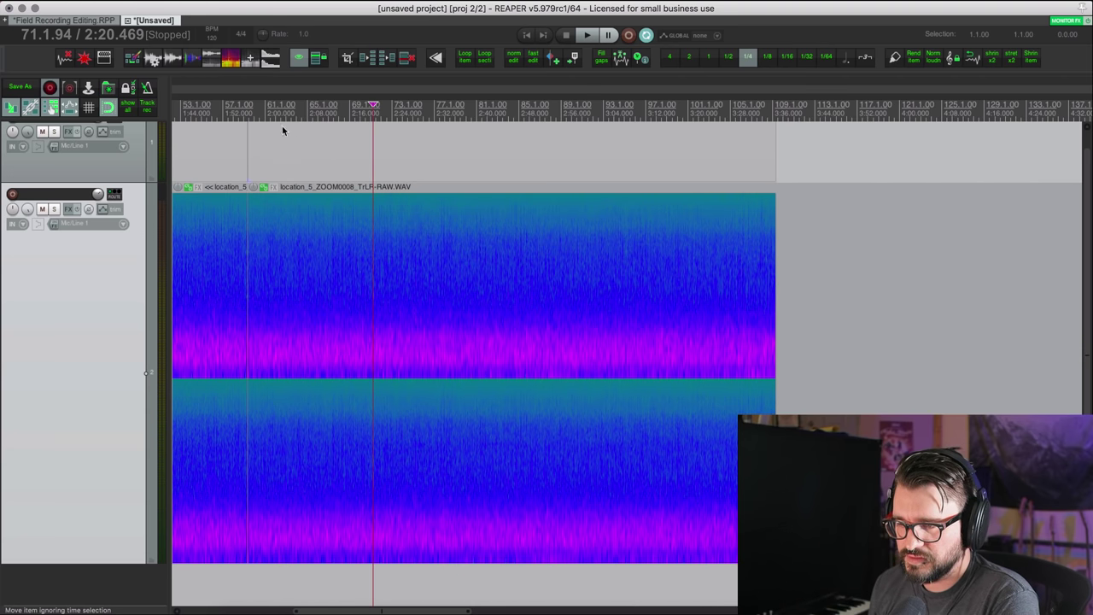
click(239, 111)
key(space)
scroll(317, 290, up, 3)
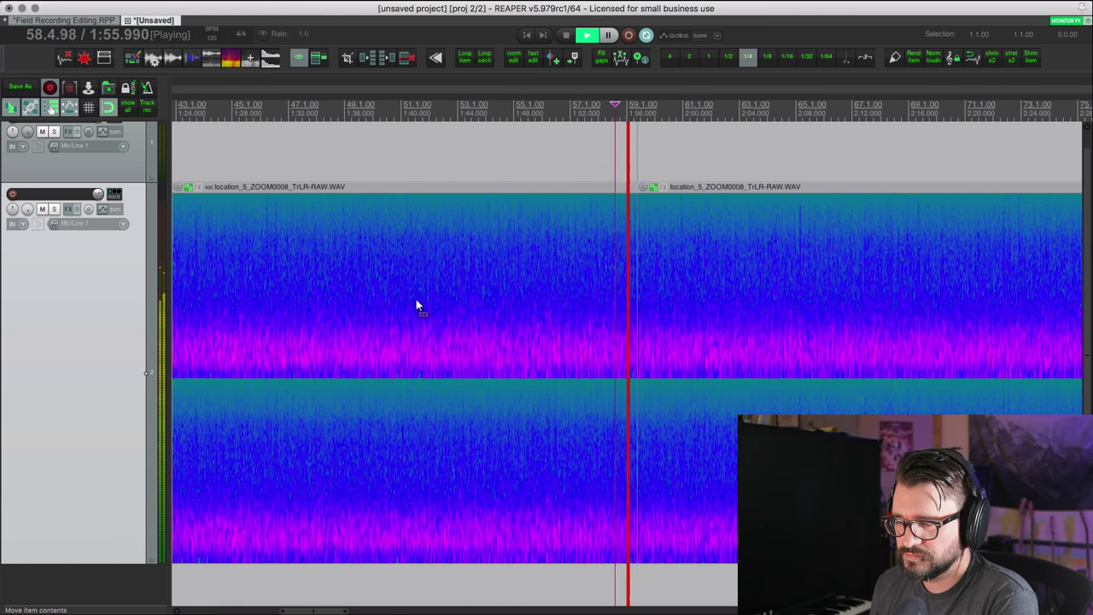
key(space)
click(570, 316)
key(space)
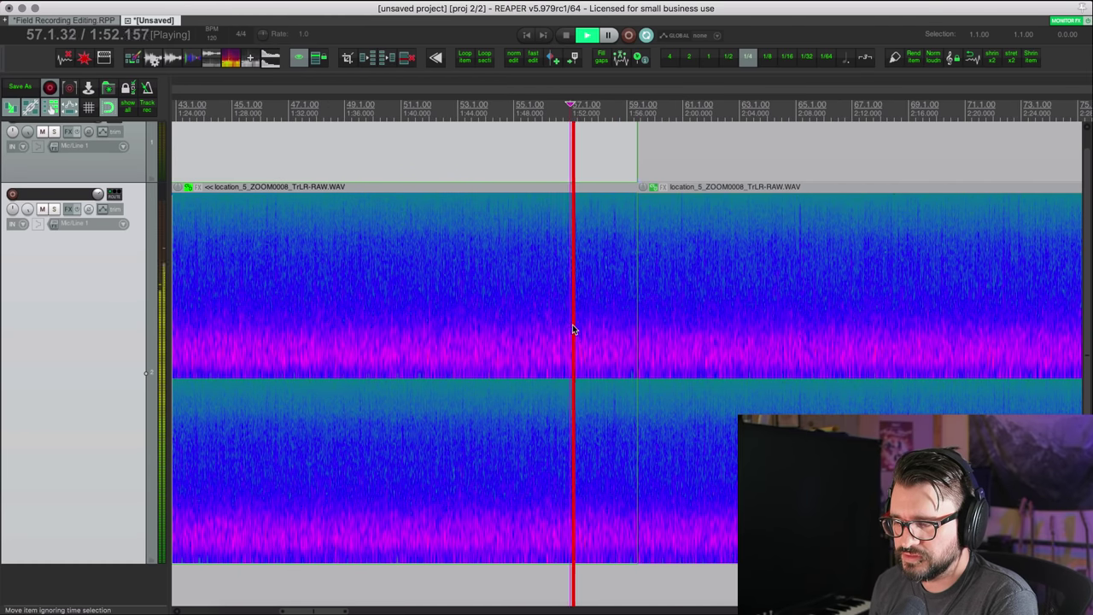
key(space)
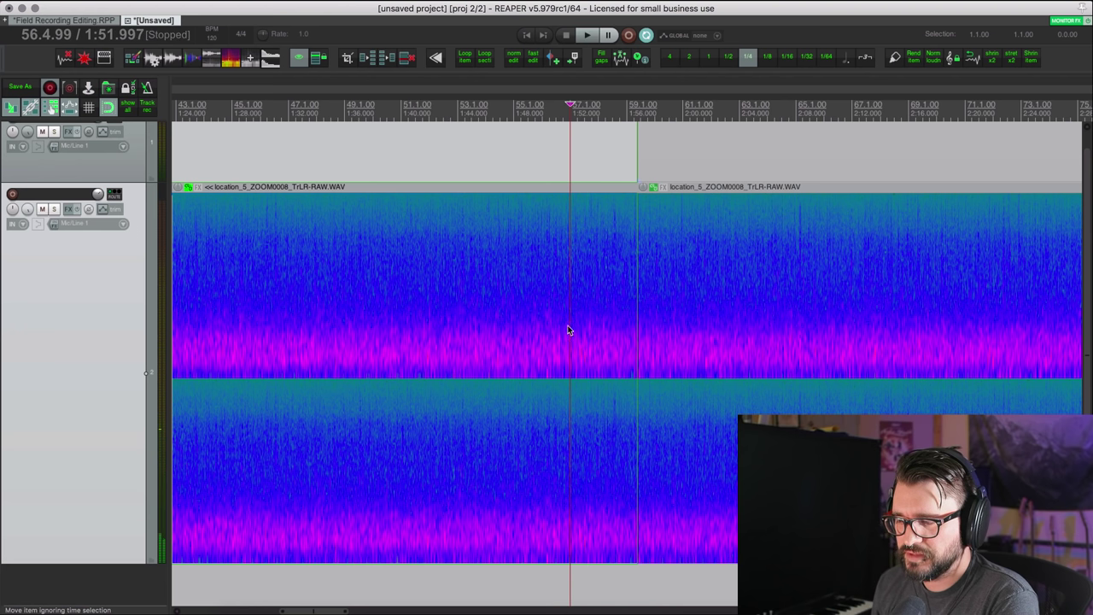
click(502, 354)
key(space)
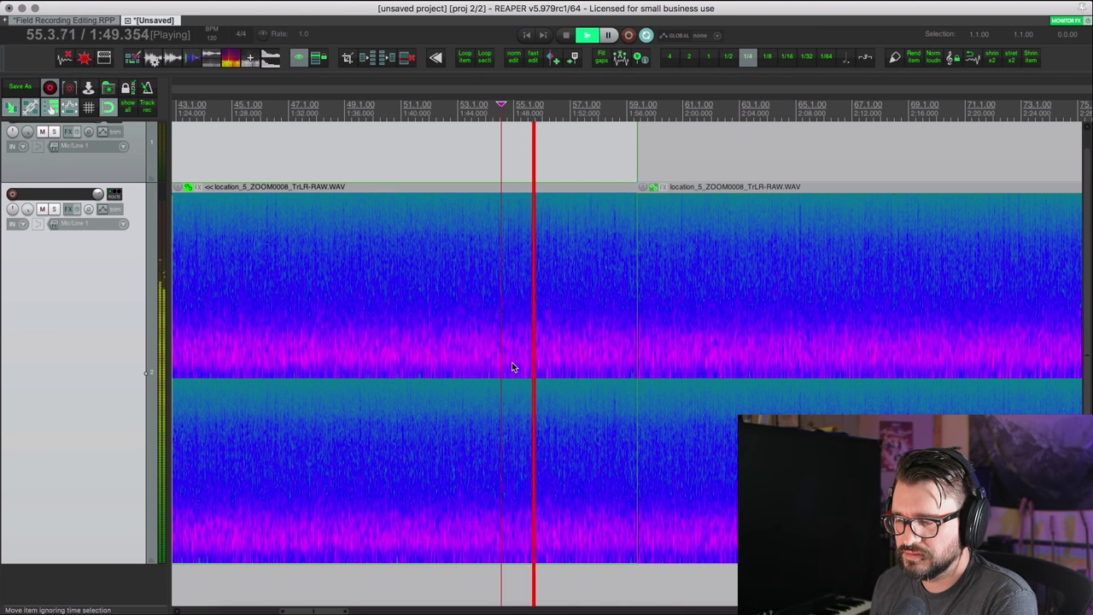
key(space)
Trim the second item's start to the edit cursor and play through the join
click(528, 340)
key(])
key([)
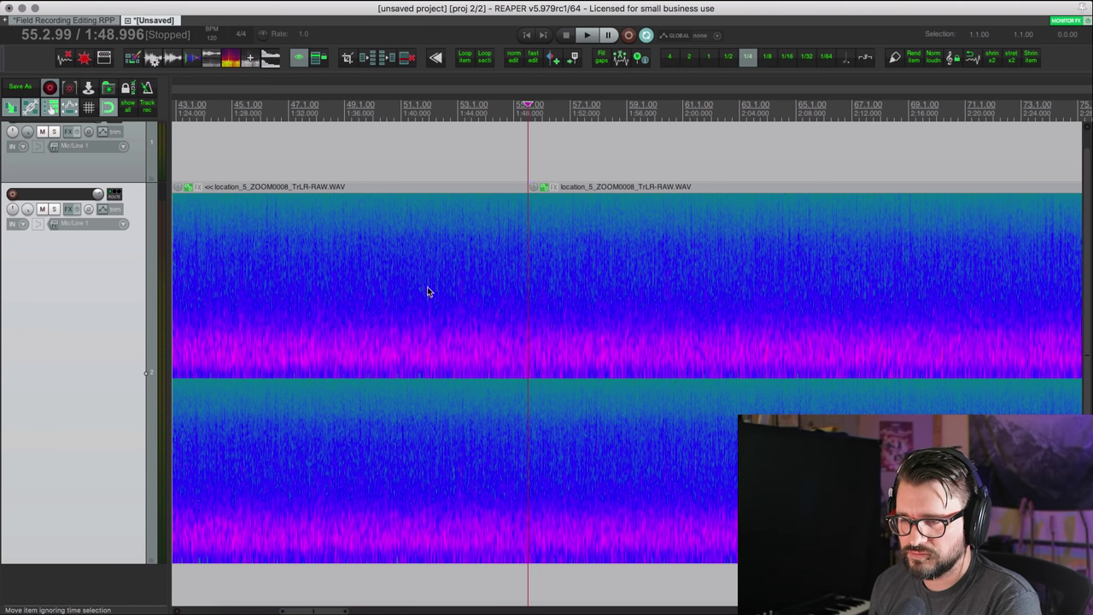
click(501, 313)
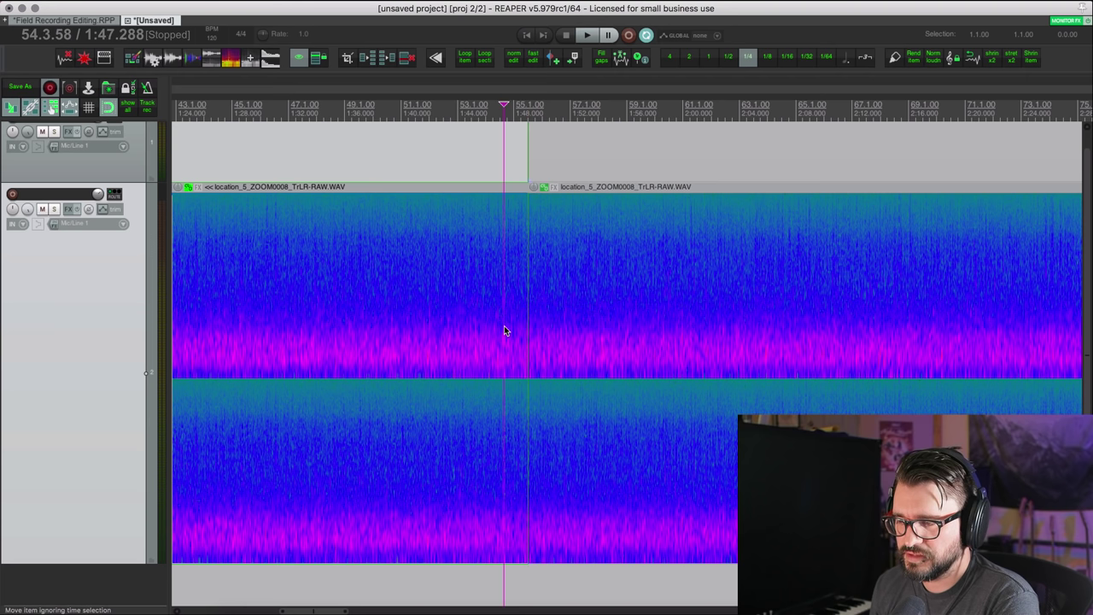
key(space)
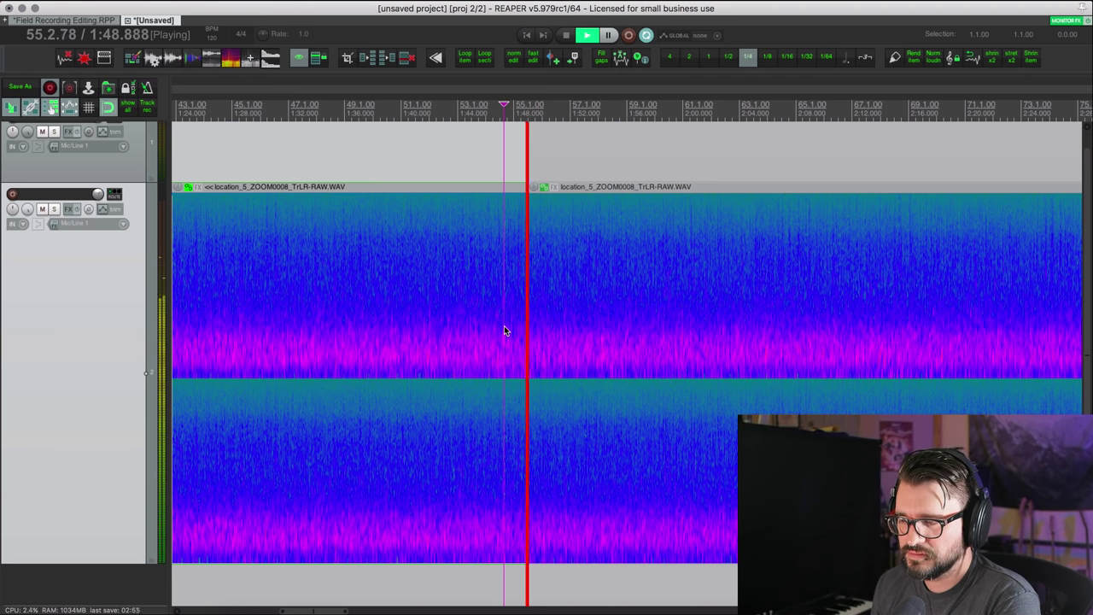
key(space)
Overlap the second item onto the first to create a crossfade, then listen to it
drag(589, 340, 567, 331)
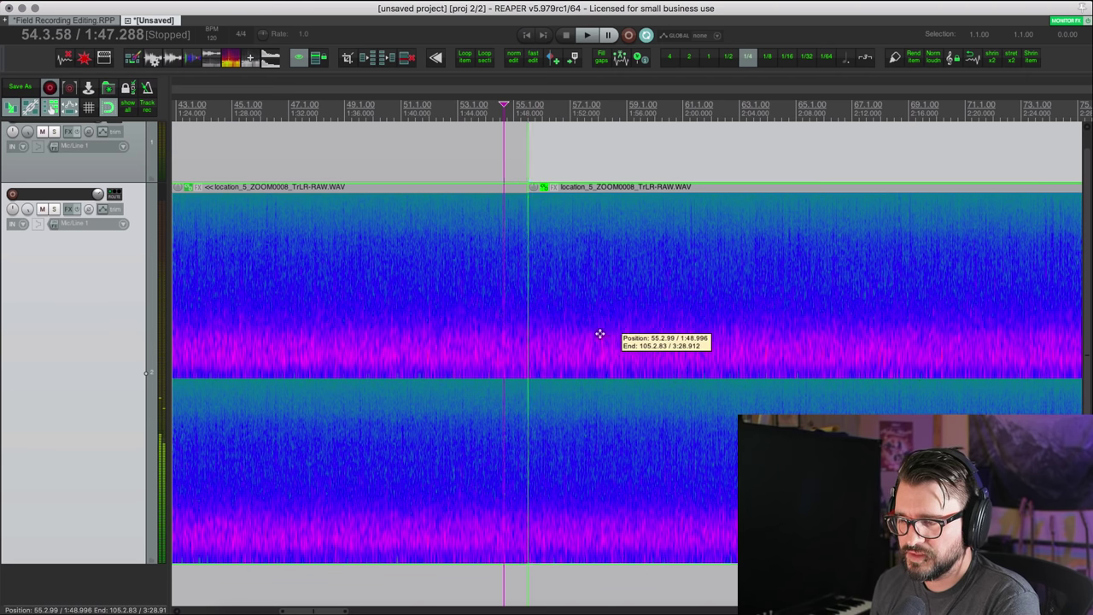
click(465, 284)
key(space)
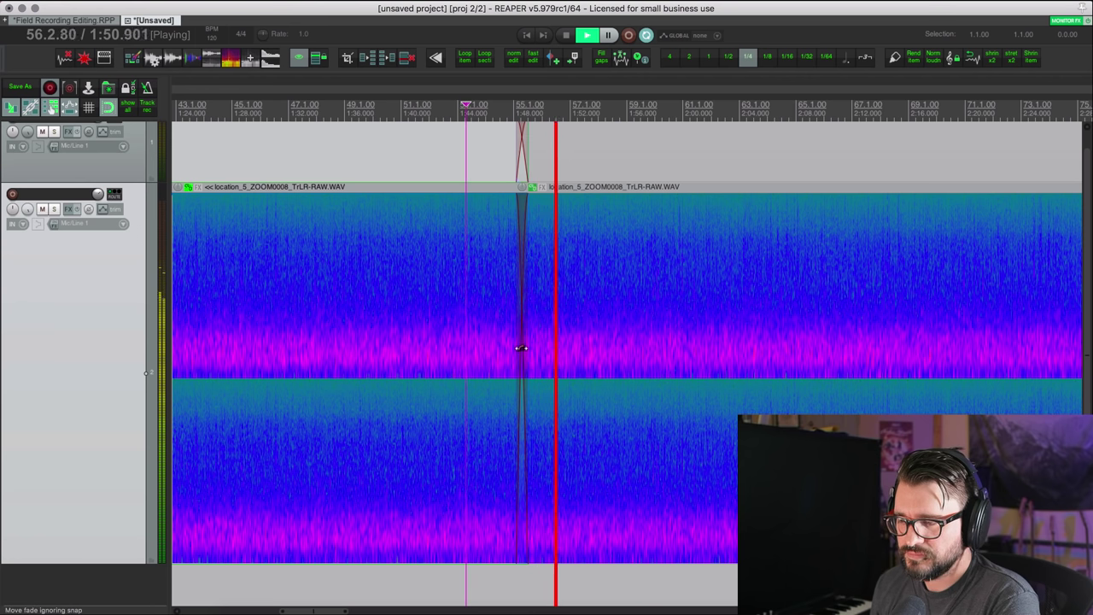
key(space)
scroll(523, 350, down, 5)
Play the recording from a point in the second item
scroll(666, 367, right, 2)
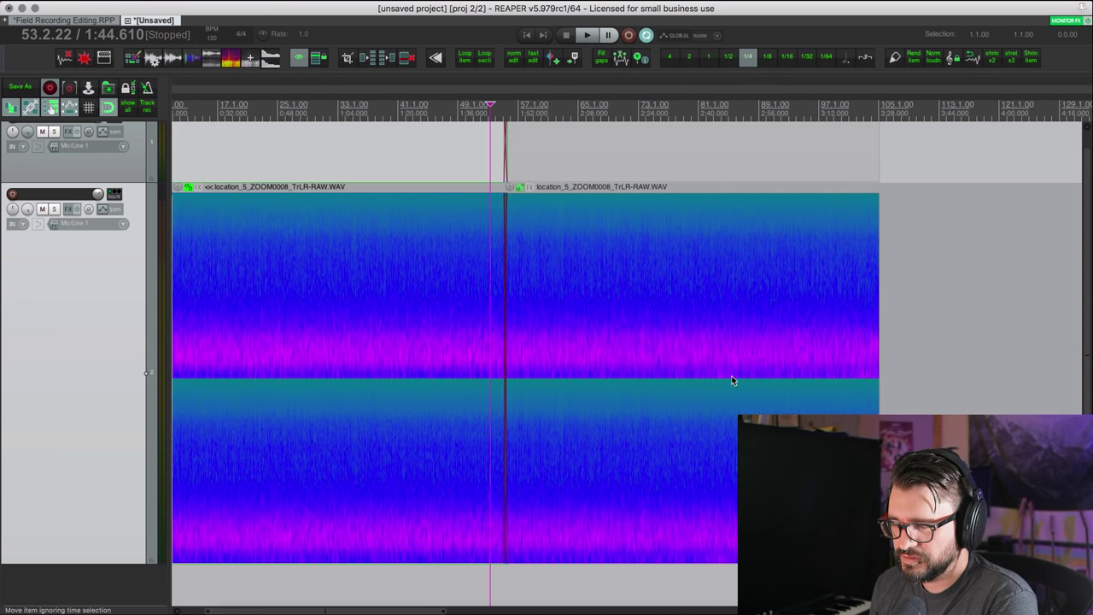
click(729, 376)
key(space)
scroll(613, 400, down, 3)
scroll(620, 403, up, 3)
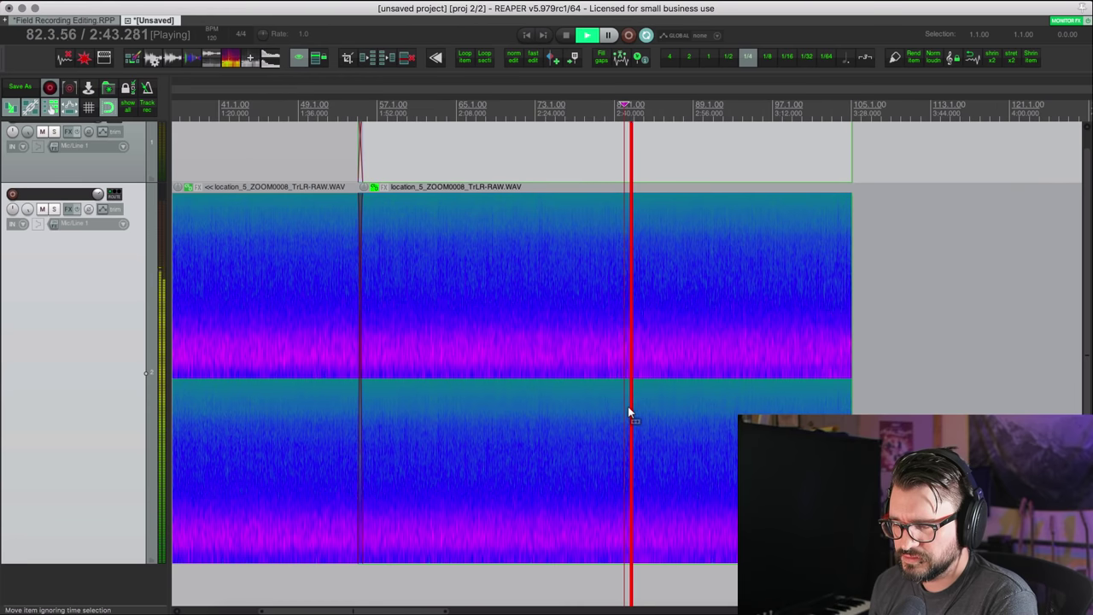
scroll(628, 407, up, 3)
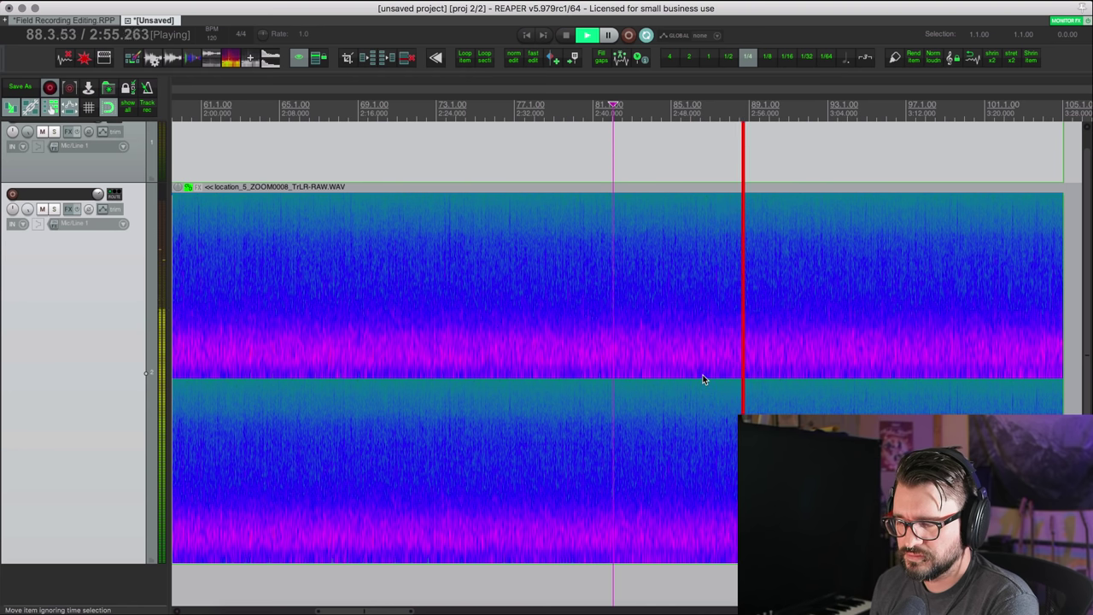
key(space)
Mark a short time range in the recording and audition around it
drag(701, 384, 579, 383)
scroll(572, 385, up, 1)
key(space)
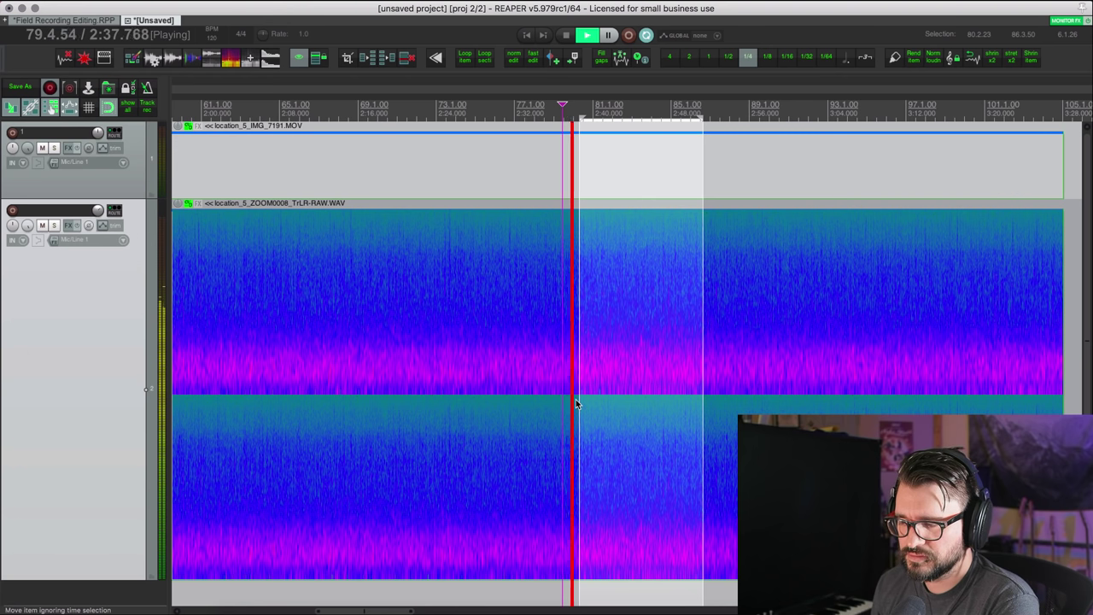
key(space)
click(529, 395)
key(space)
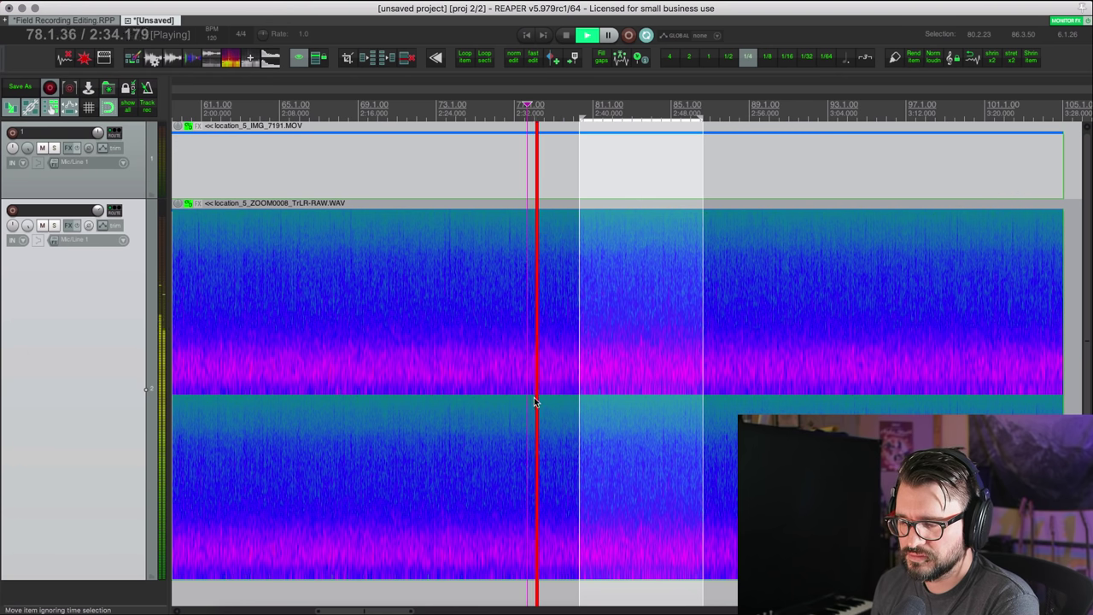
key(space)
Start the selection at 75.3.62, loop it, and extend the loop end to 87.1.89
shift+click(488, 389)
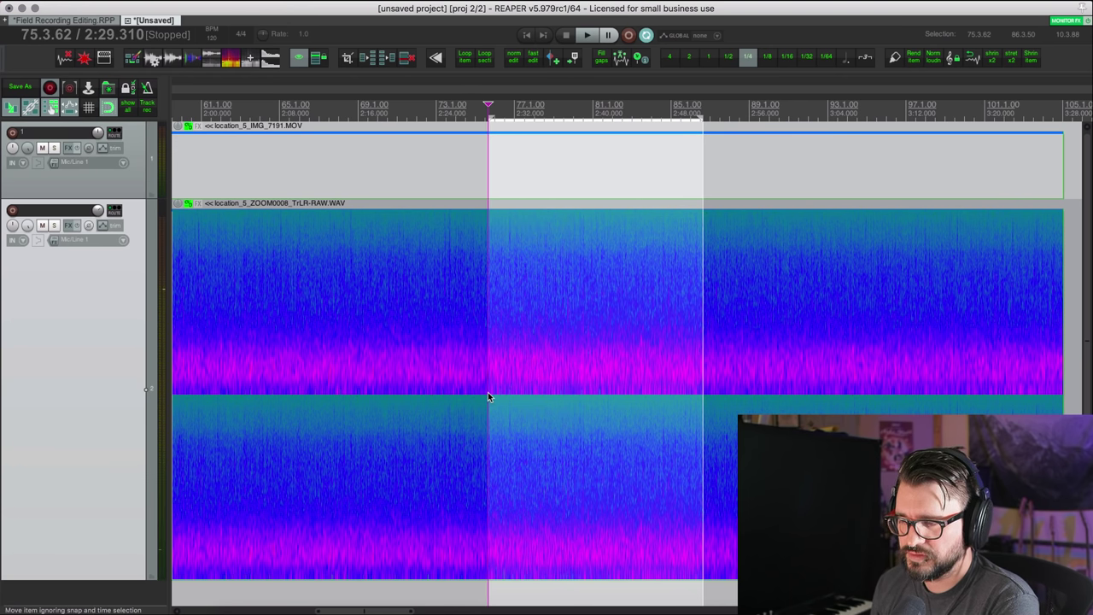
click(445, 171)
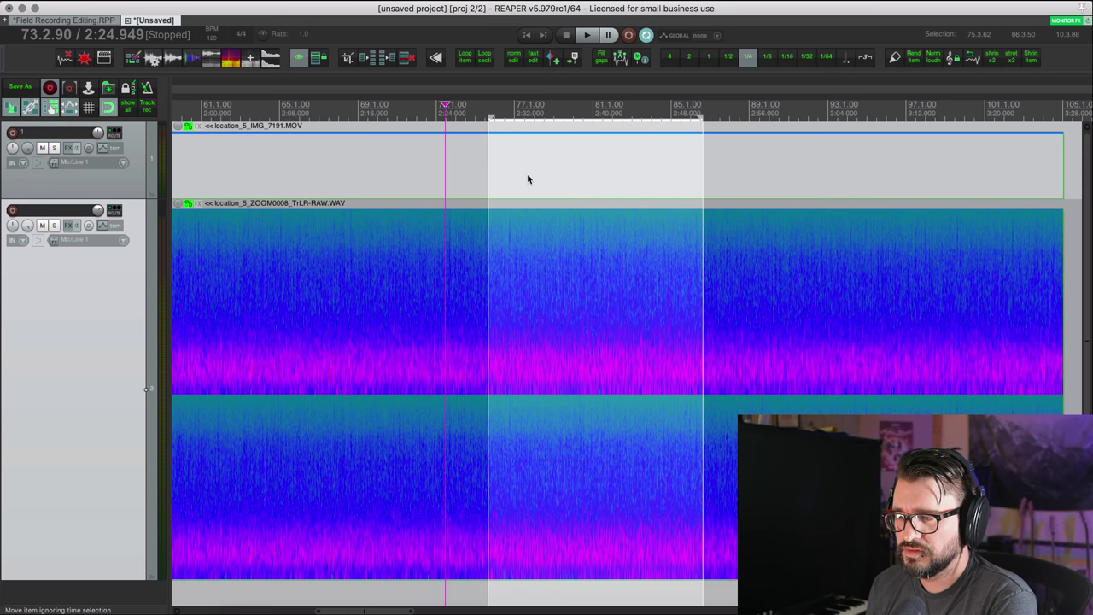
click(488, 115)
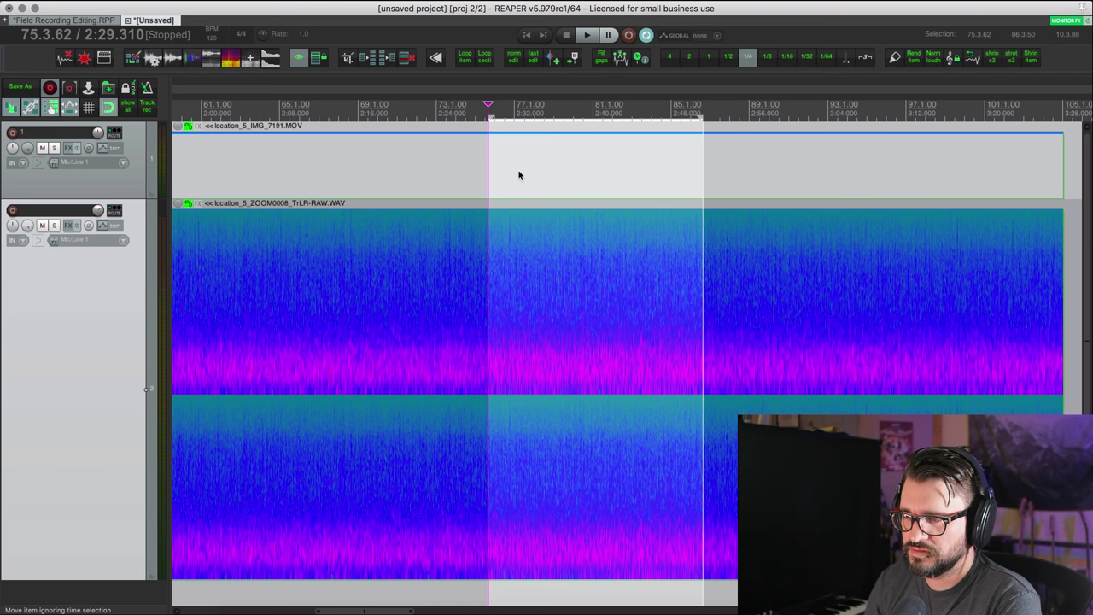
key(space)
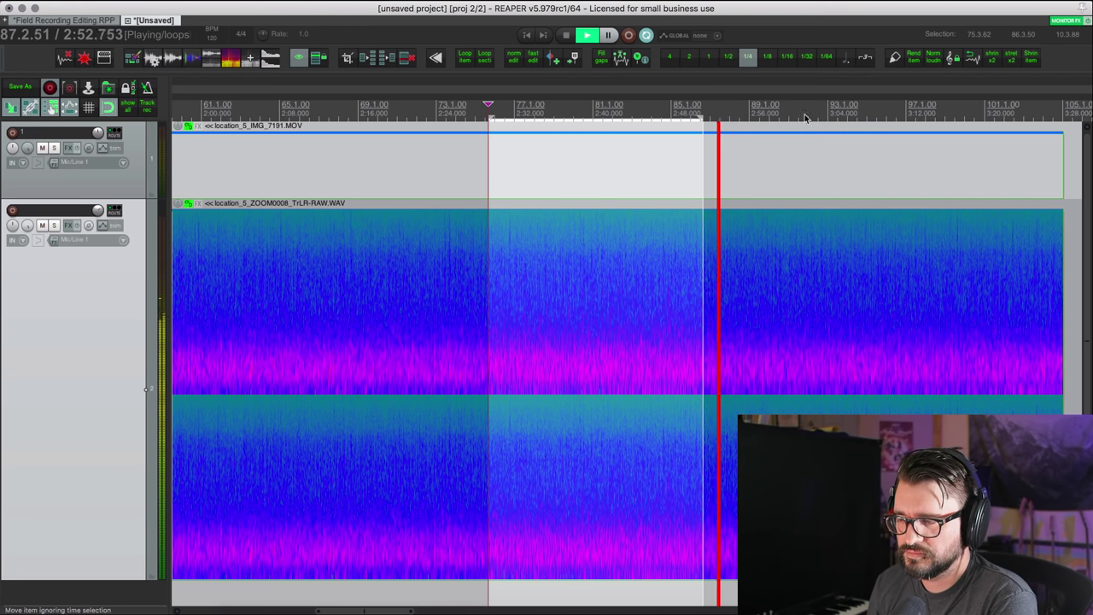
key(space)
drag(703, 118, 715, 118)
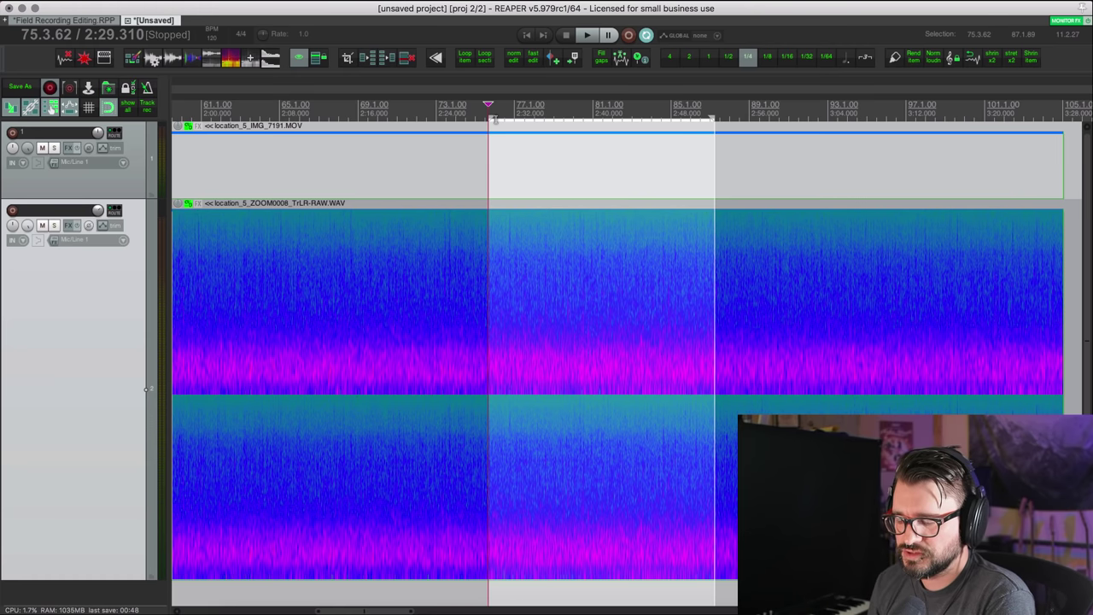
key(space)
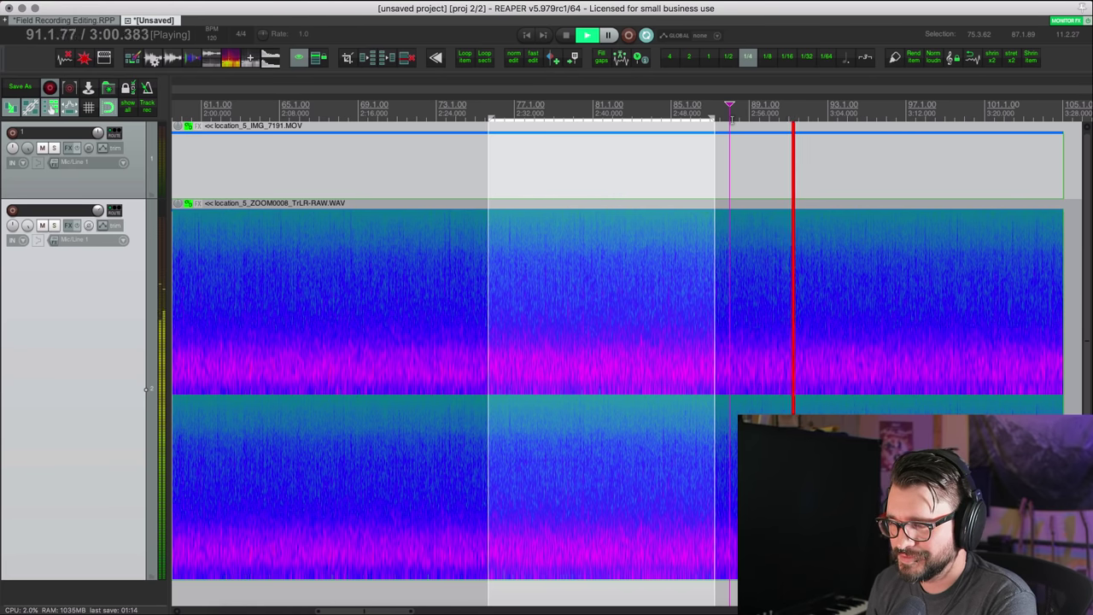
Ripple-delete the looped range from the video and audio items and listen across the splice
key(space)
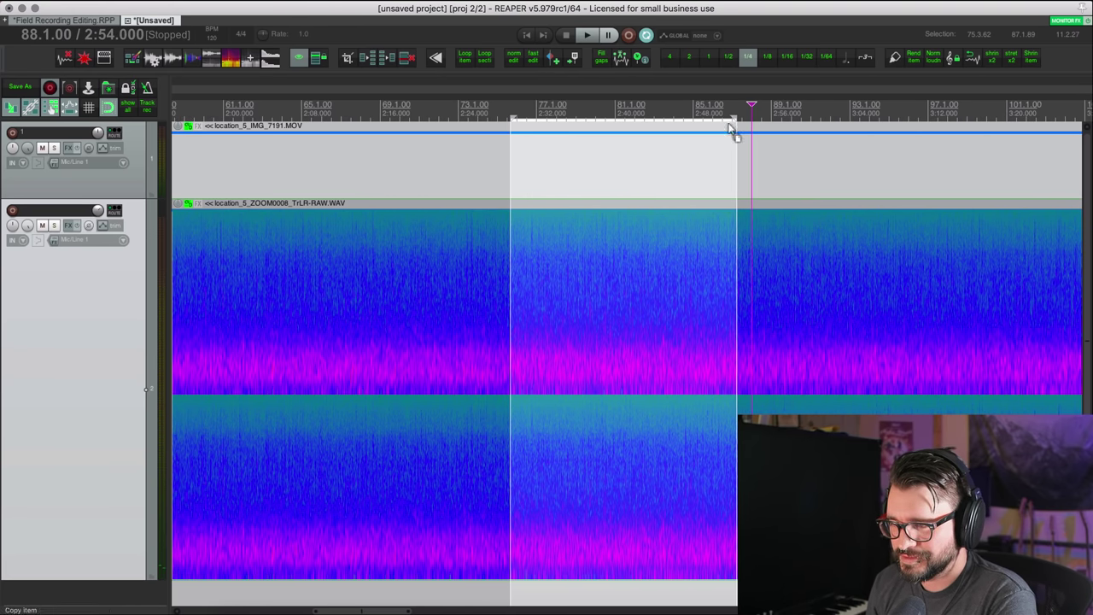
key(ctrl+Delete)
click(488, 101)
key(space)
key(space)
click(762, 396)
key(space)
Trim the last items to end at the marked point and zoom out to show the whole edit
click(793, 390)
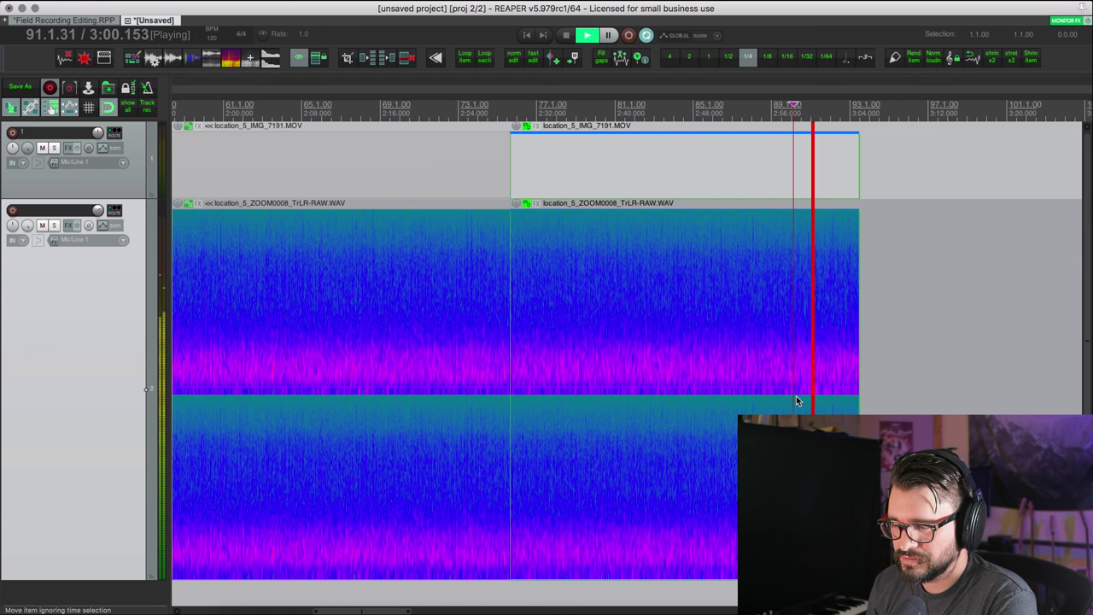
key(space)
key(alt+t)
scroll(796, 398, down, 3)
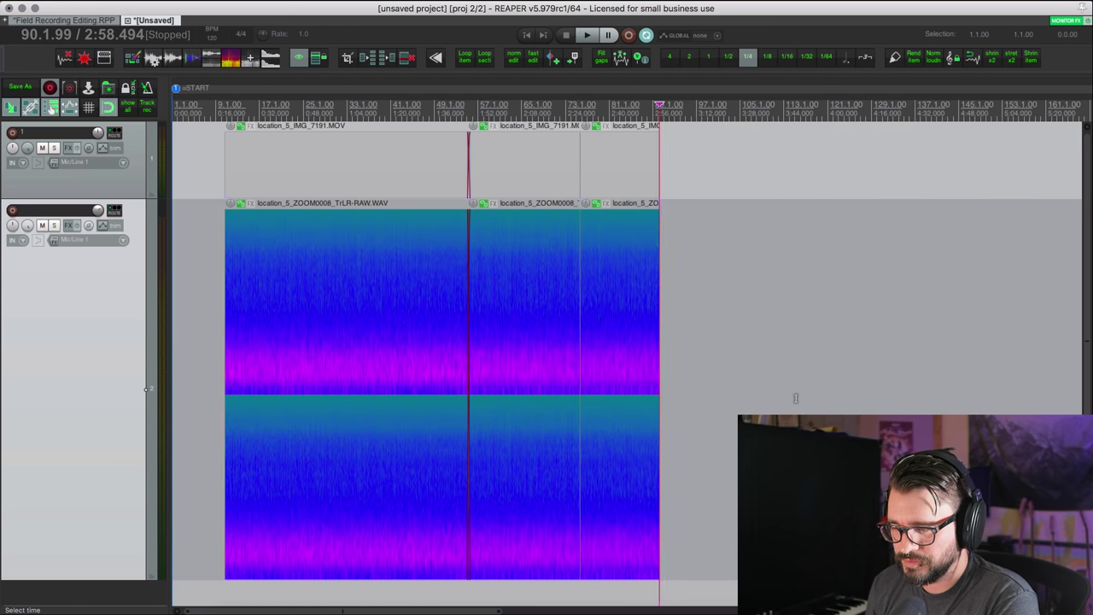
click(412, 474)
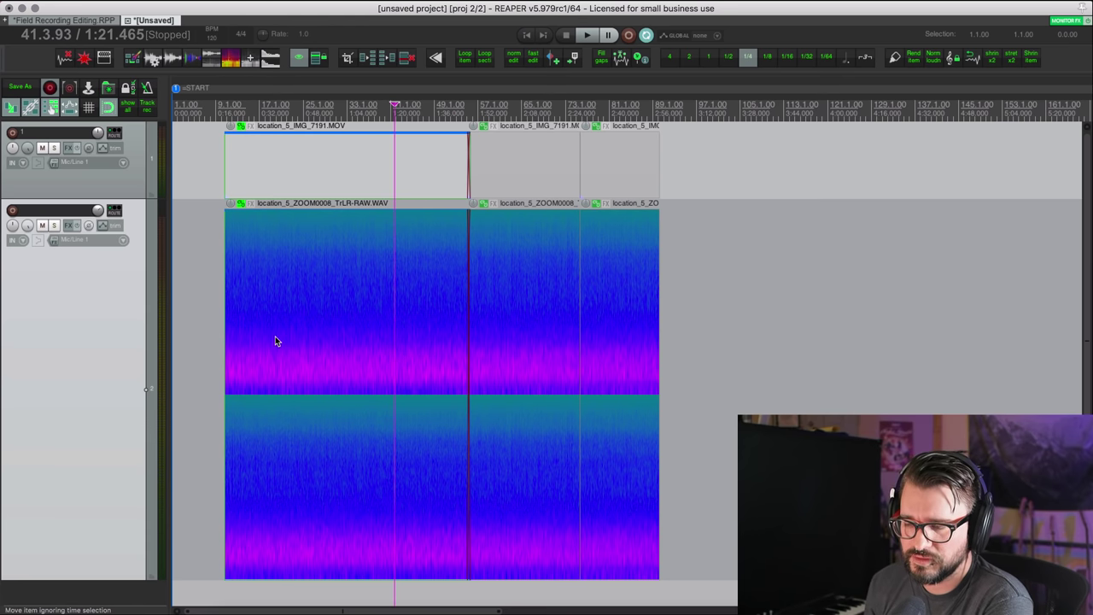
Fit the time selection to the three items (10.3.66 to 90.1.99) and confirm the O shortcut's action
drag(211, 313, 740, 329)
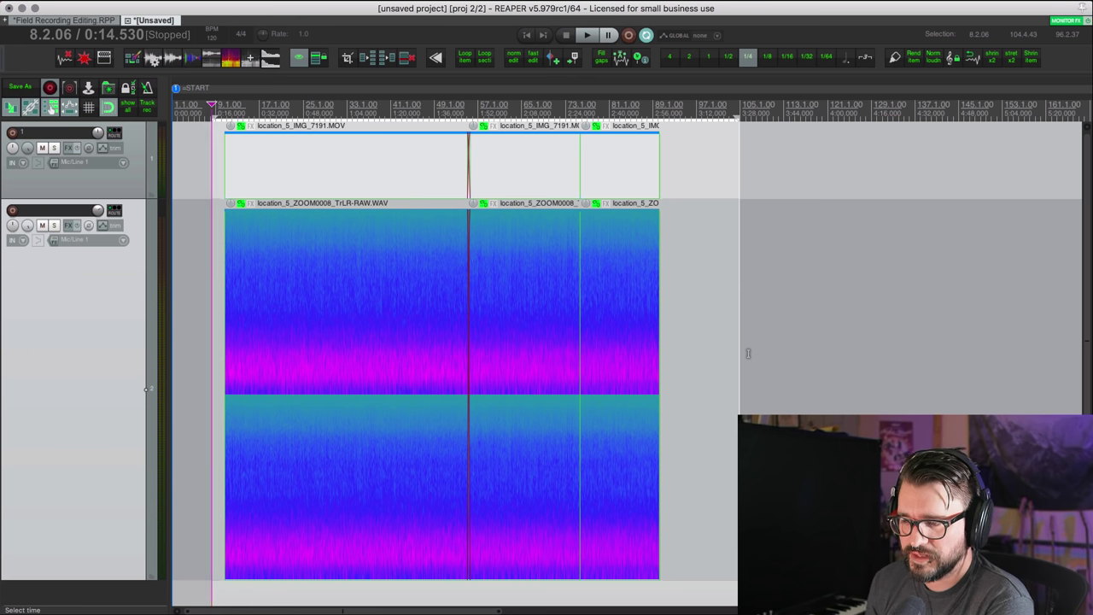
key(ctrl+shift+t)
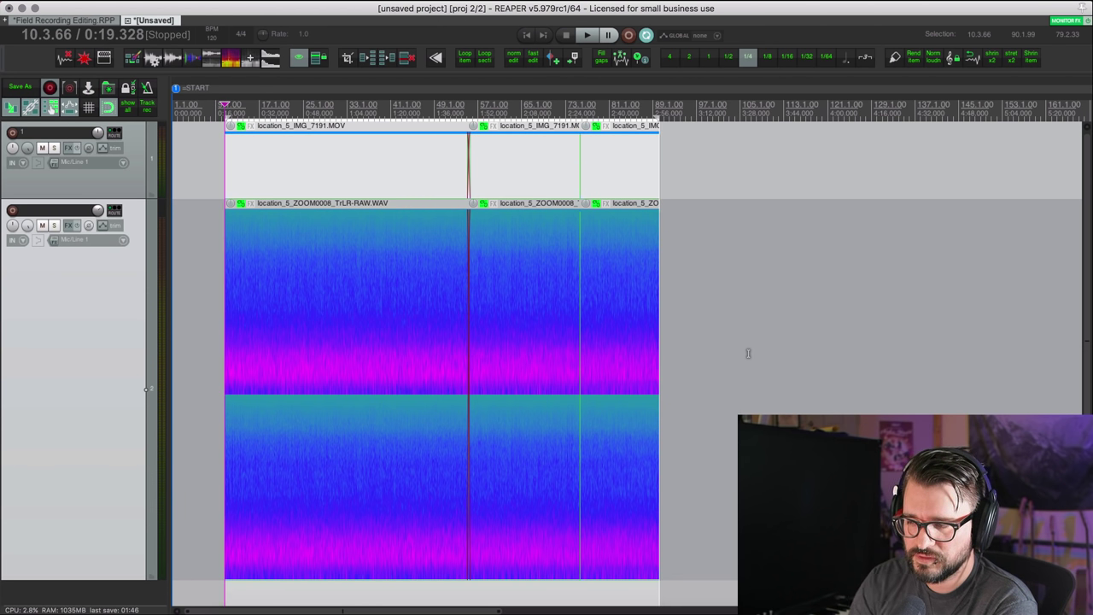
key(shift+slash)
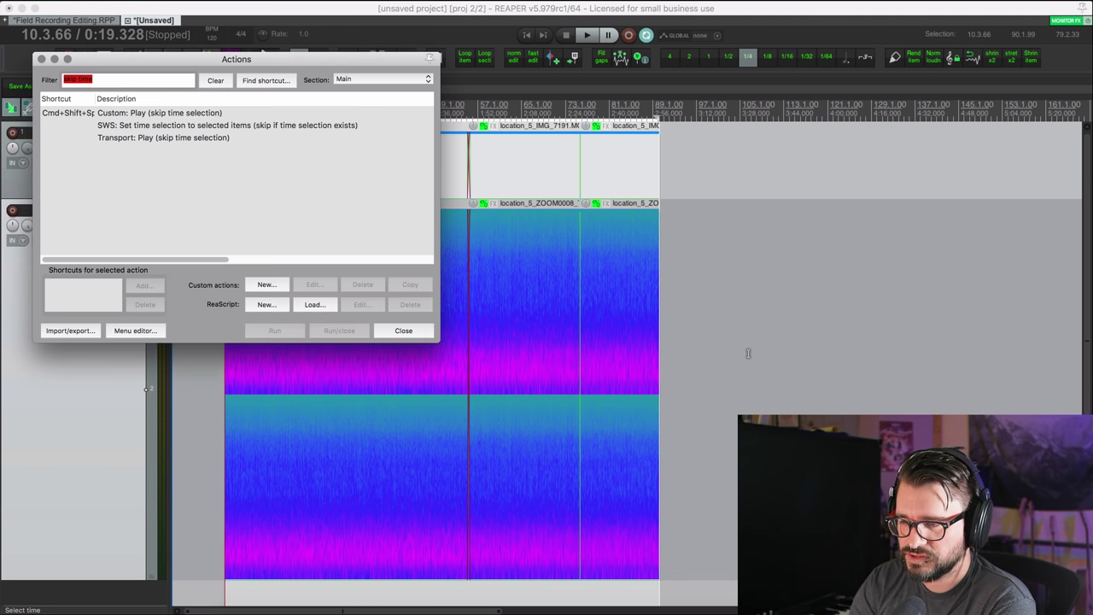
click(267, 79)
key(o)
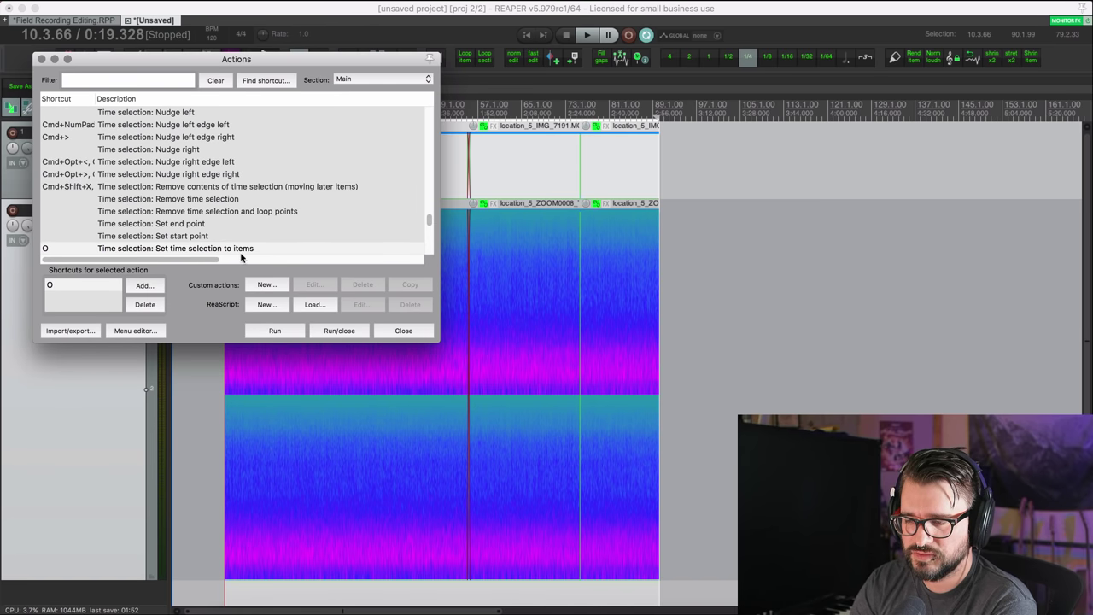
click(403, 331)
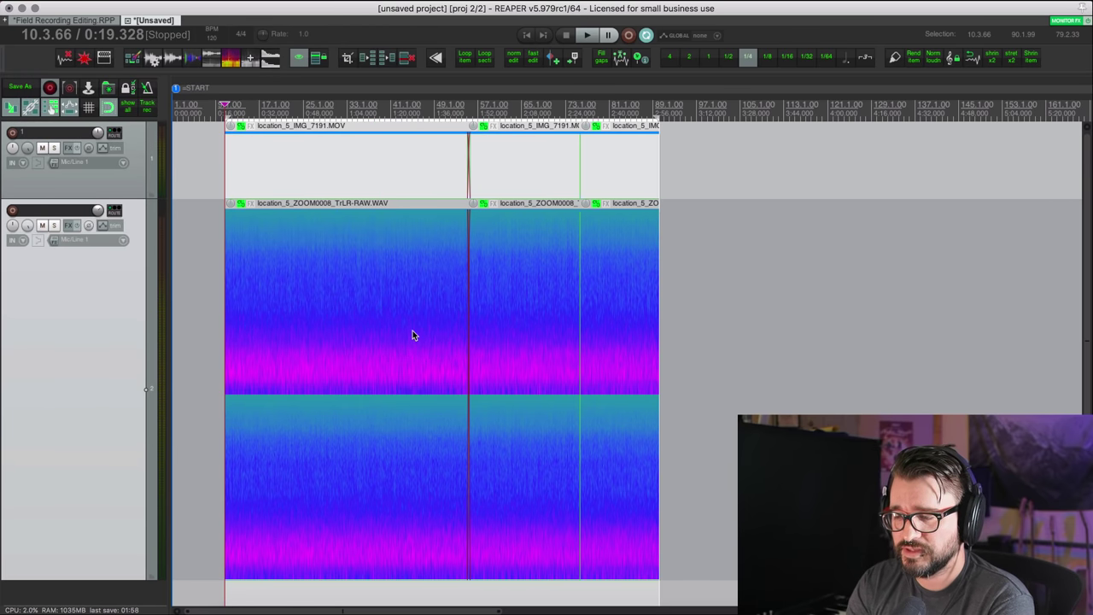
Add the VUMTdeluxe meter from Utility - Meters to the location 5 audio track
right_click(76, 231)
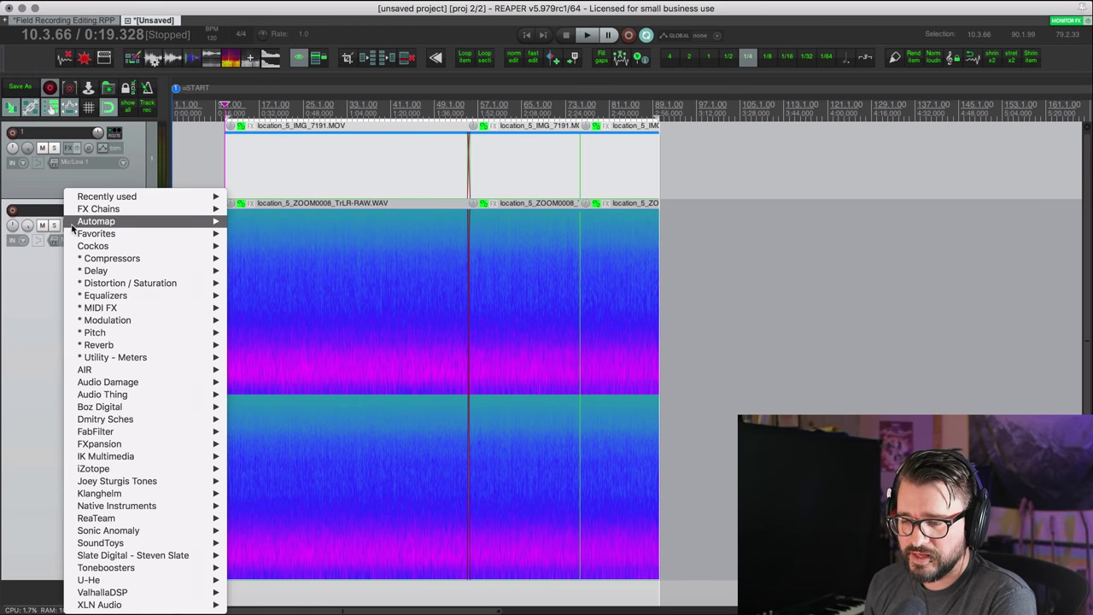
mouse_move(73, 226)
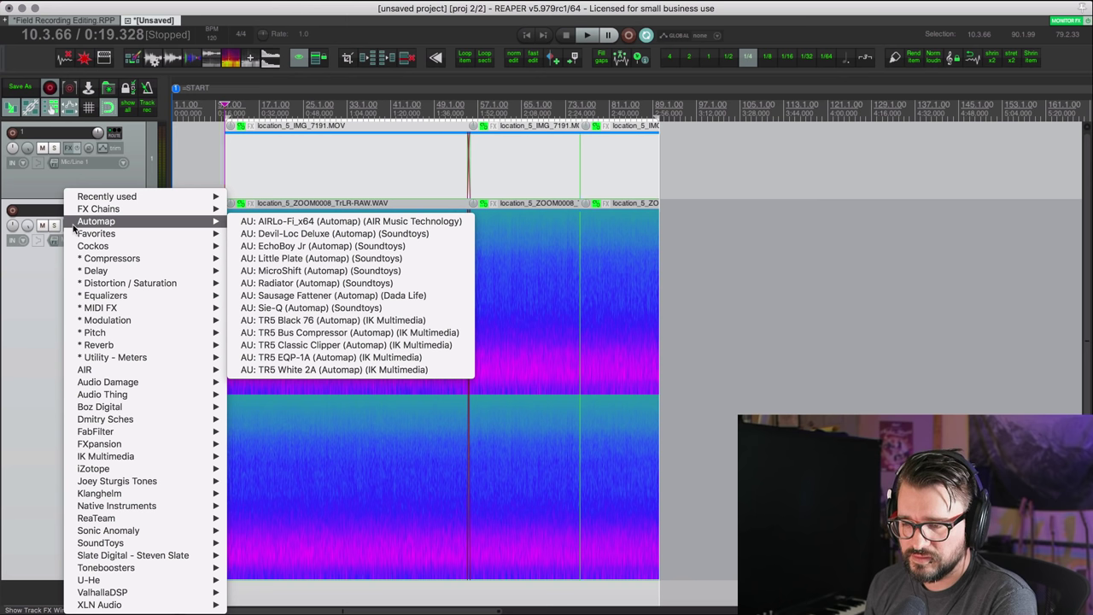
mouse_move(98, 359)
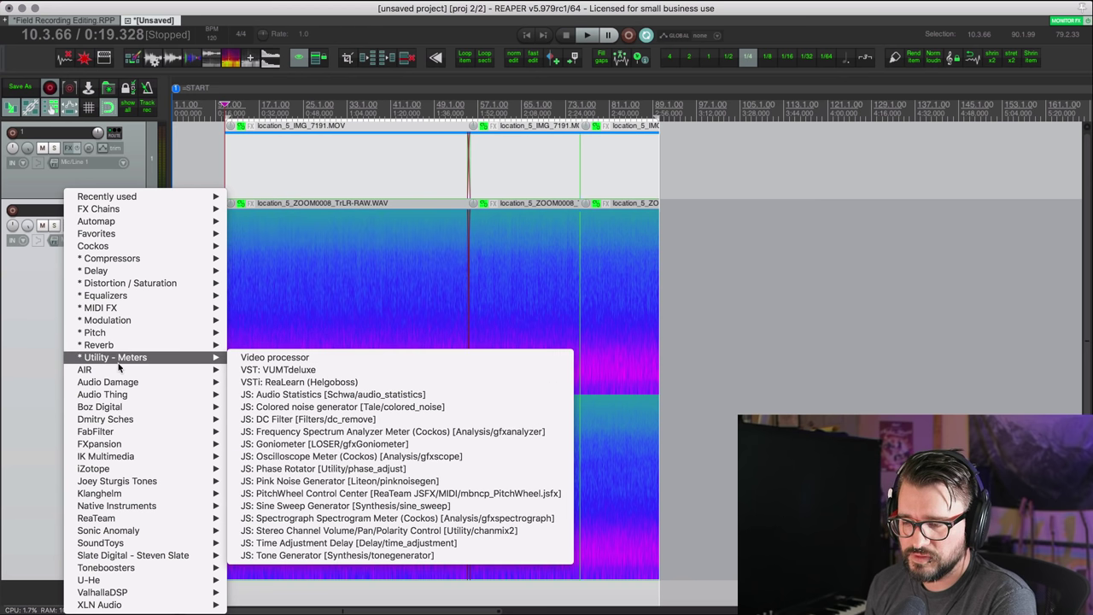
click(348, 370)
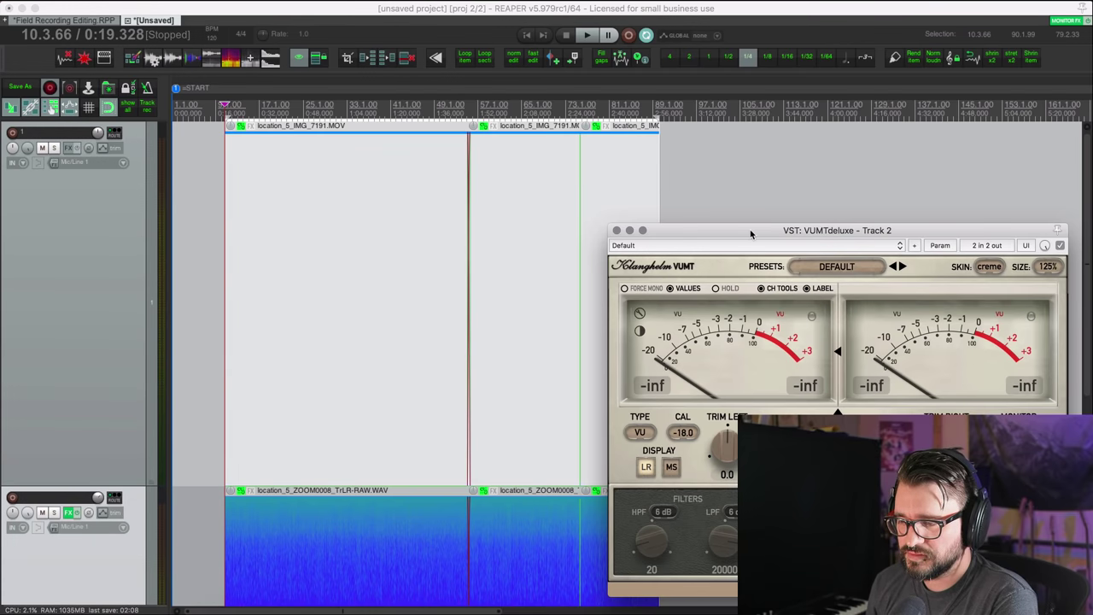
drag(750, 233, 431, 81)
Lock the audio track's height and move the edit position to 19.1.13
right_click(134, 129)
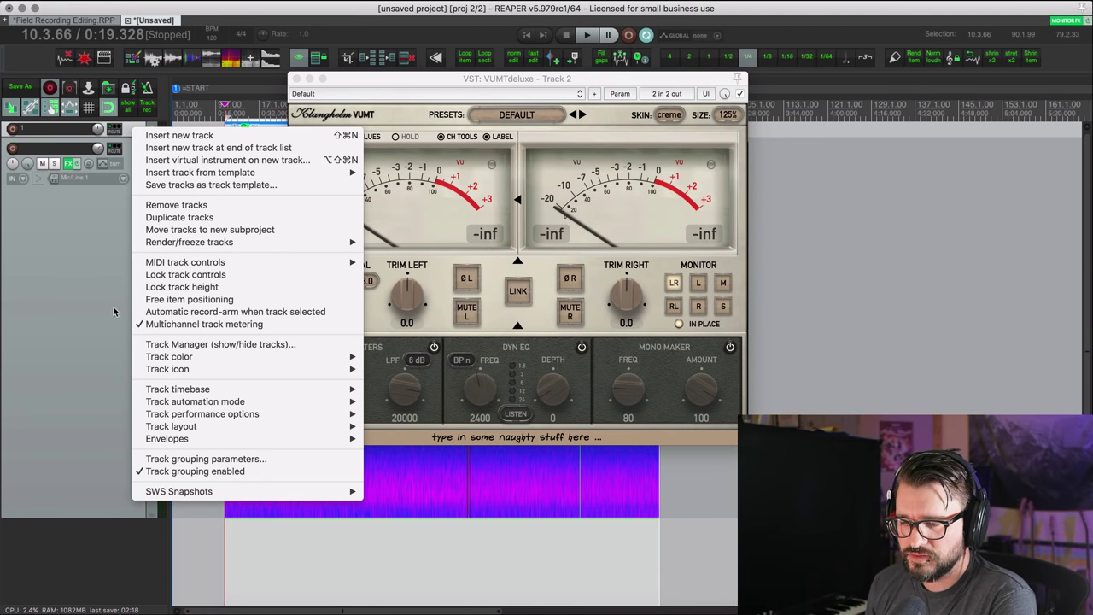
click(228, 291)
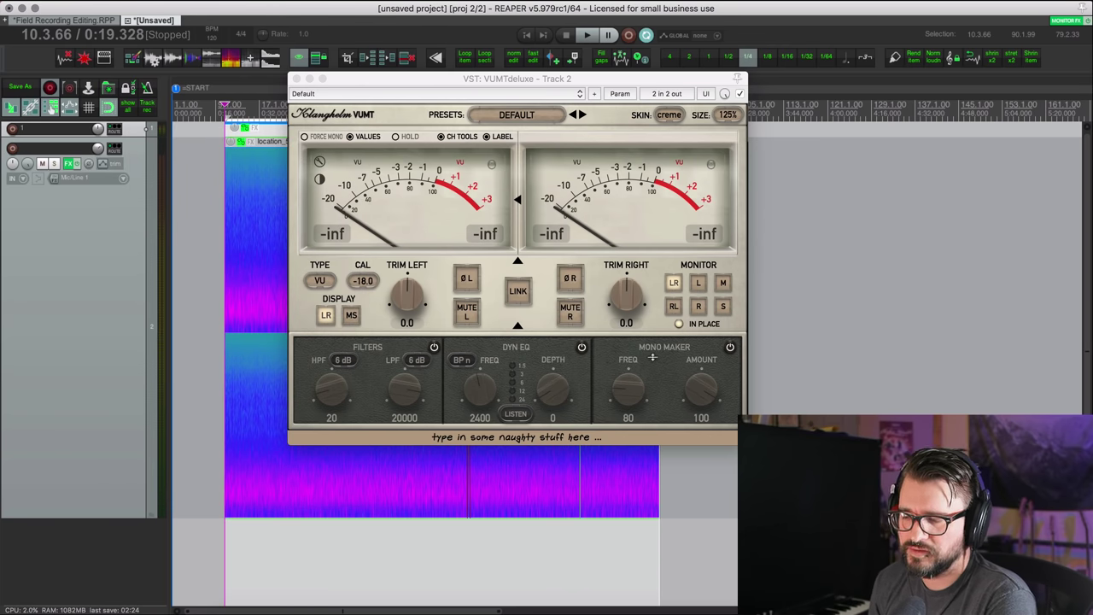
click(269, 103)
drag(359, 80, 622, 98)
Enable VUMTdeluxe's Mono Maker at frequency 68 and amount 79 while playing from 23.3.23
click(295, 105)
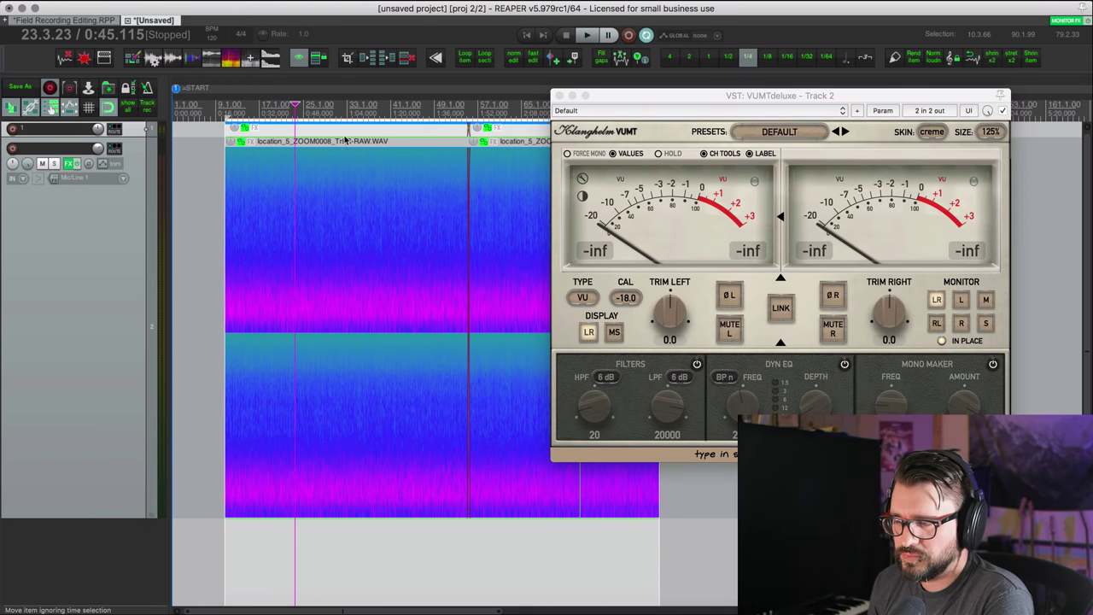
key(space)
drag(712, 95, 643, 63)
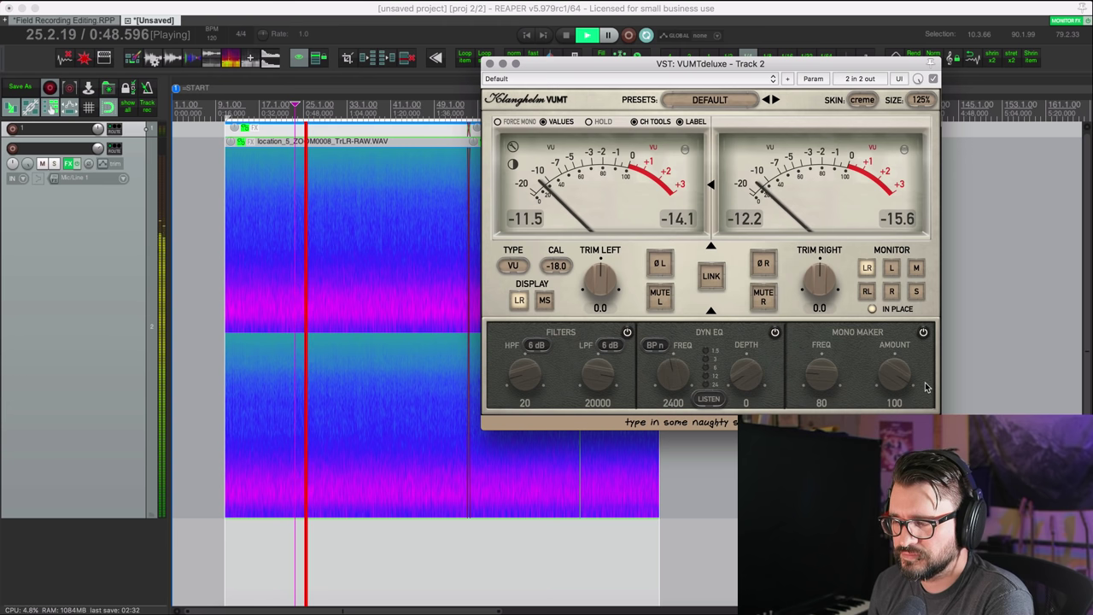
click(923, 332)
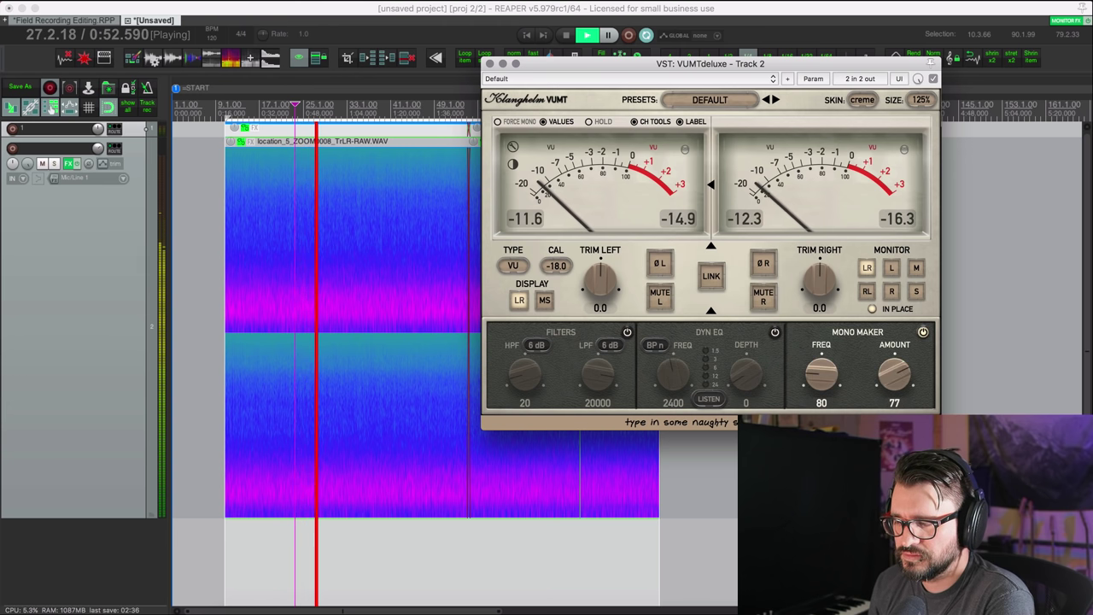
drag(821, 373, 824, 382)
key(space)
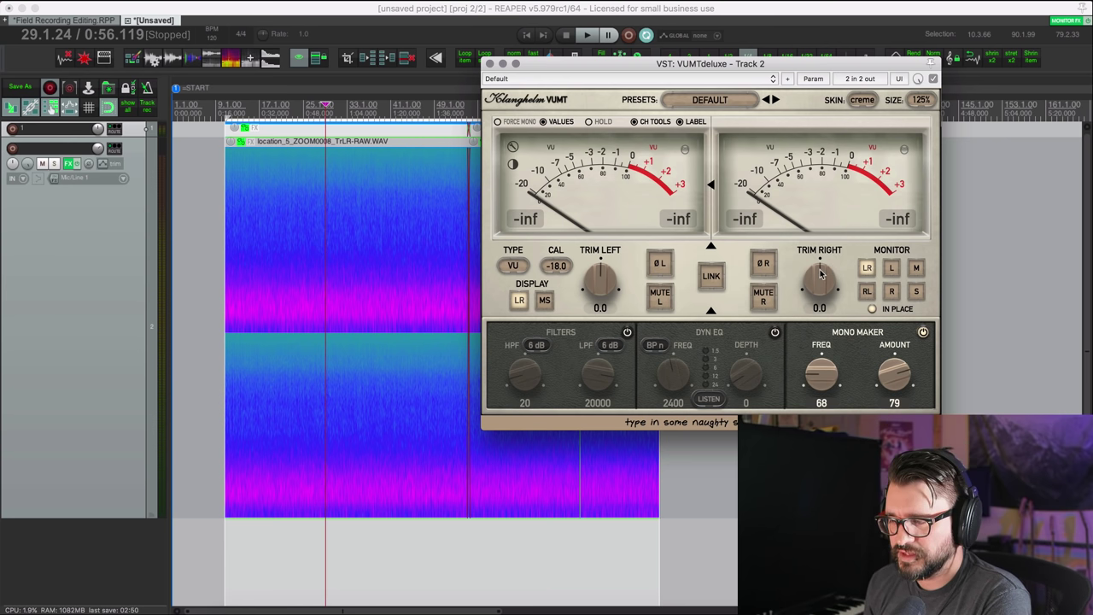
Set the right channel trim to 1.1 and compare it against bypass during playback
key(space)
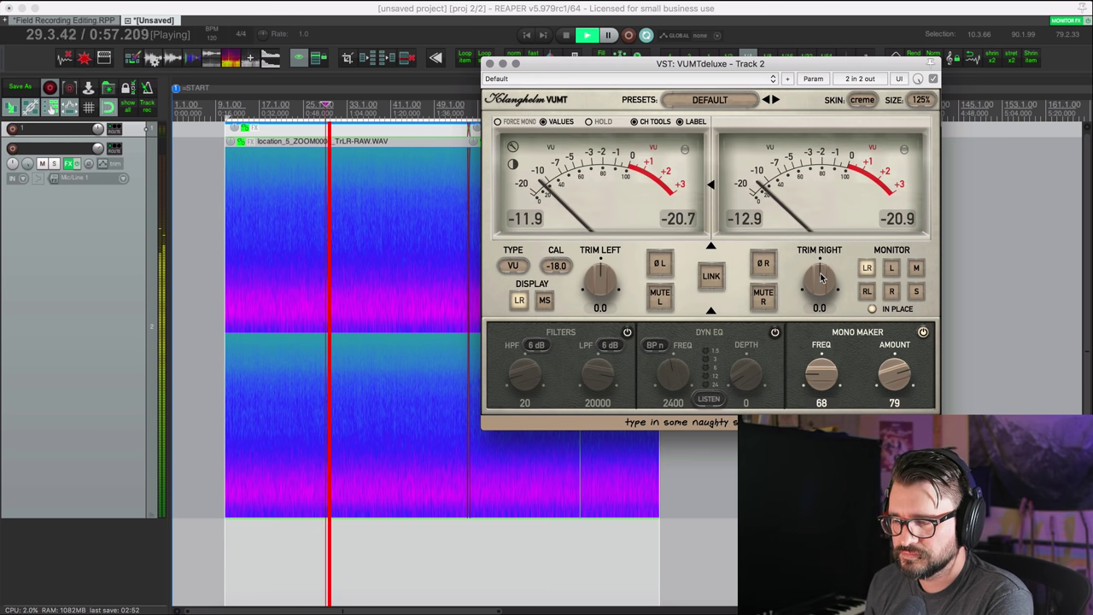
drag(820, 275, 821, 270)
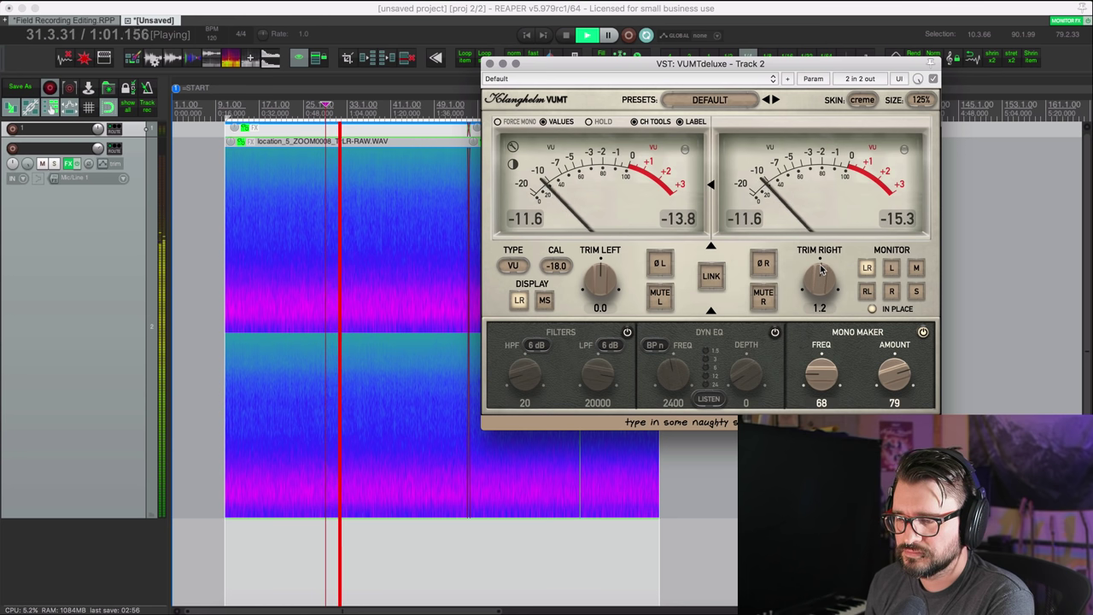
drag(821, 270, 821, 271)
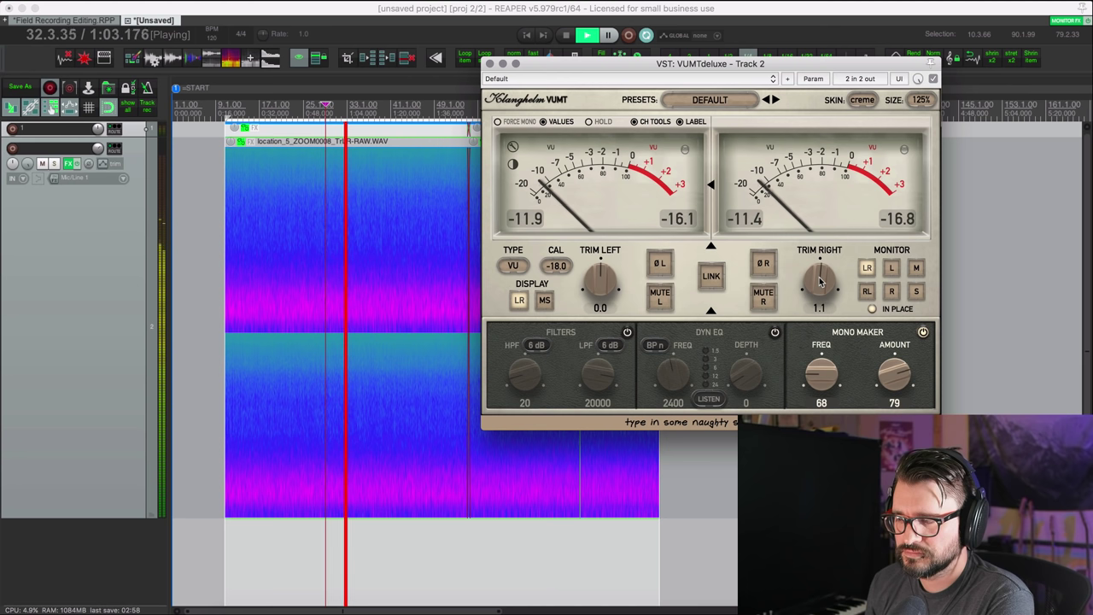
click(933, 79)
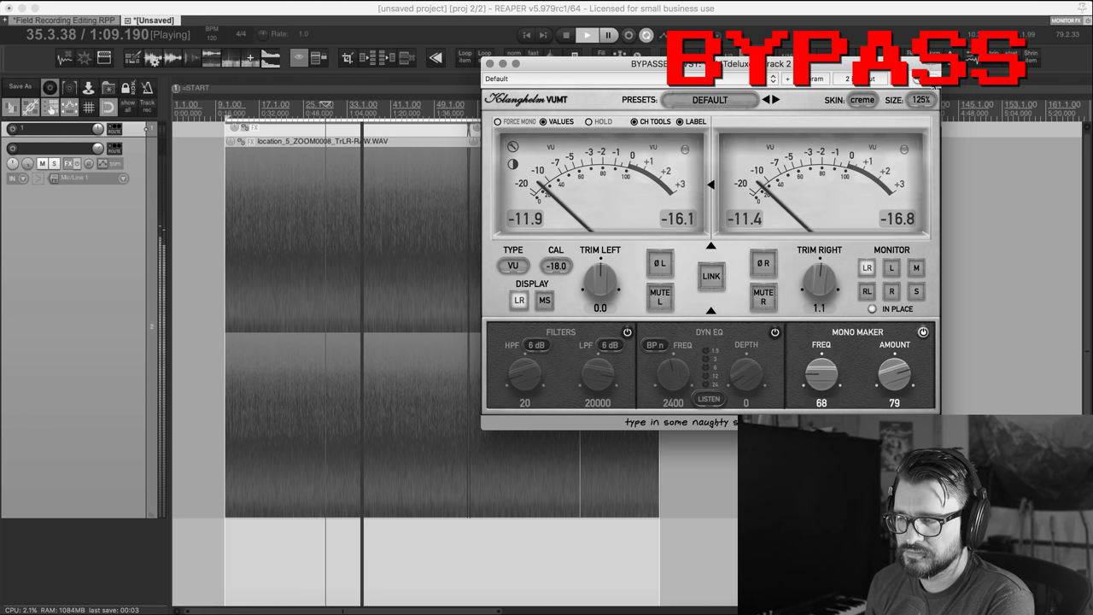
click(933, 79)
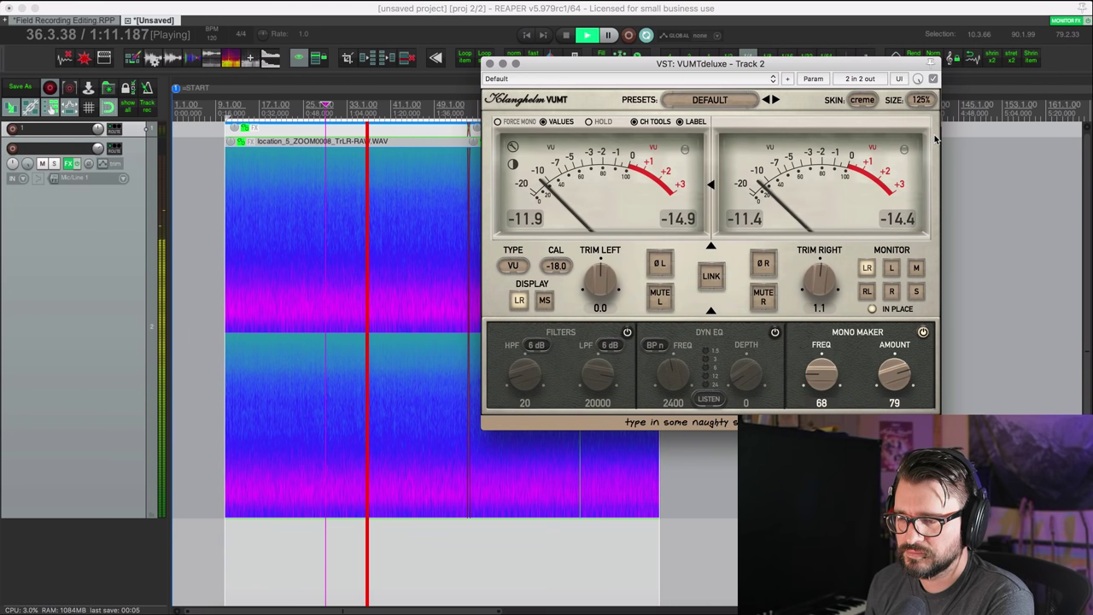
Switch VUMTdeluxe to mid/side mode and raise the side trim to 2.0
key(space)
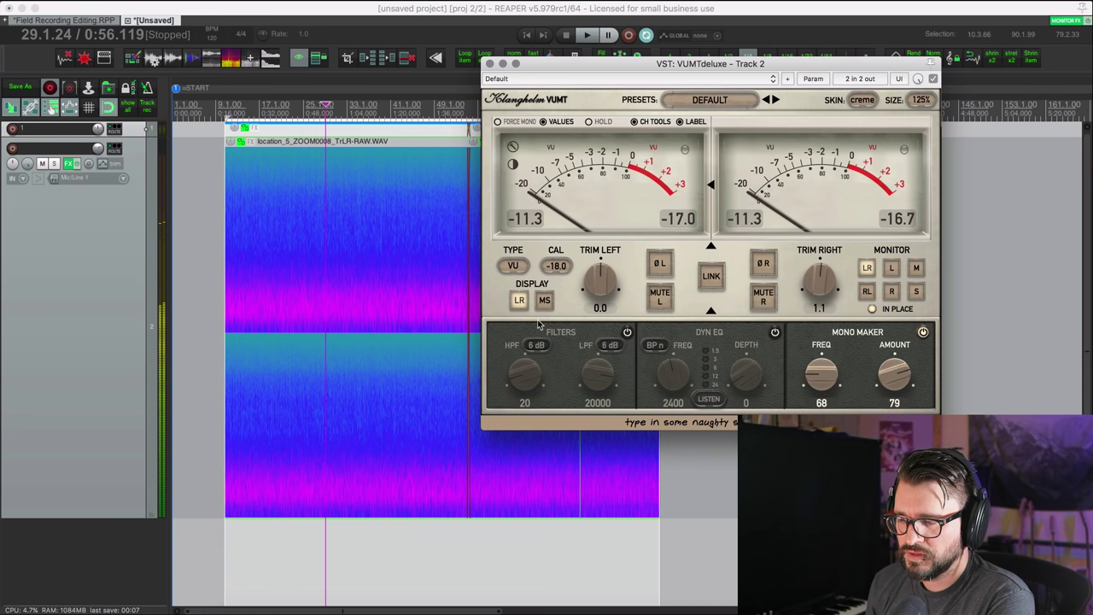
click(546, 299)
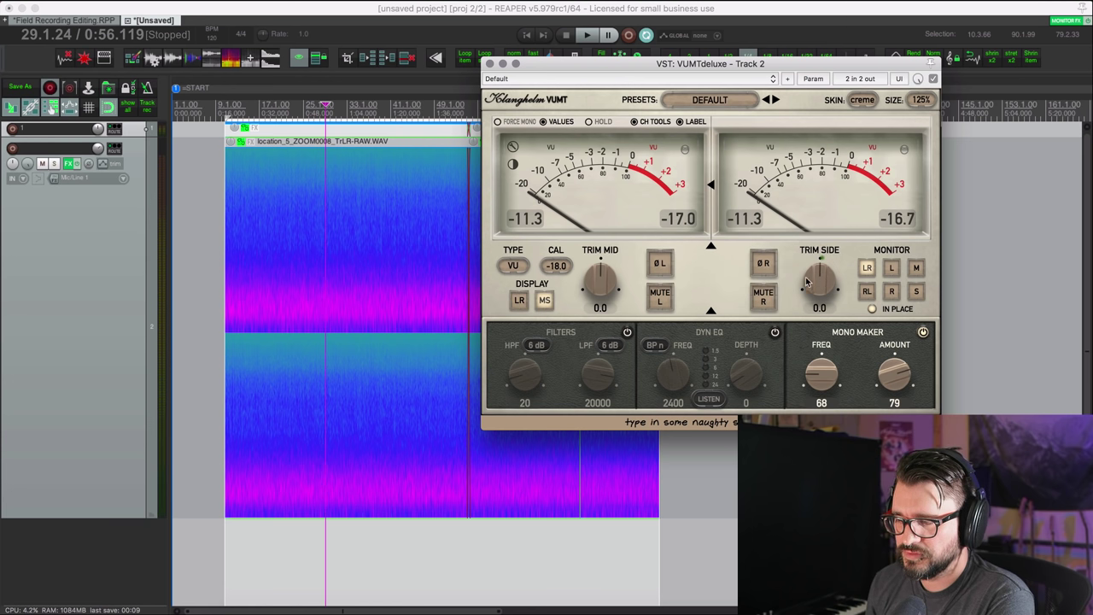
drag(825, 281, 825, 277)
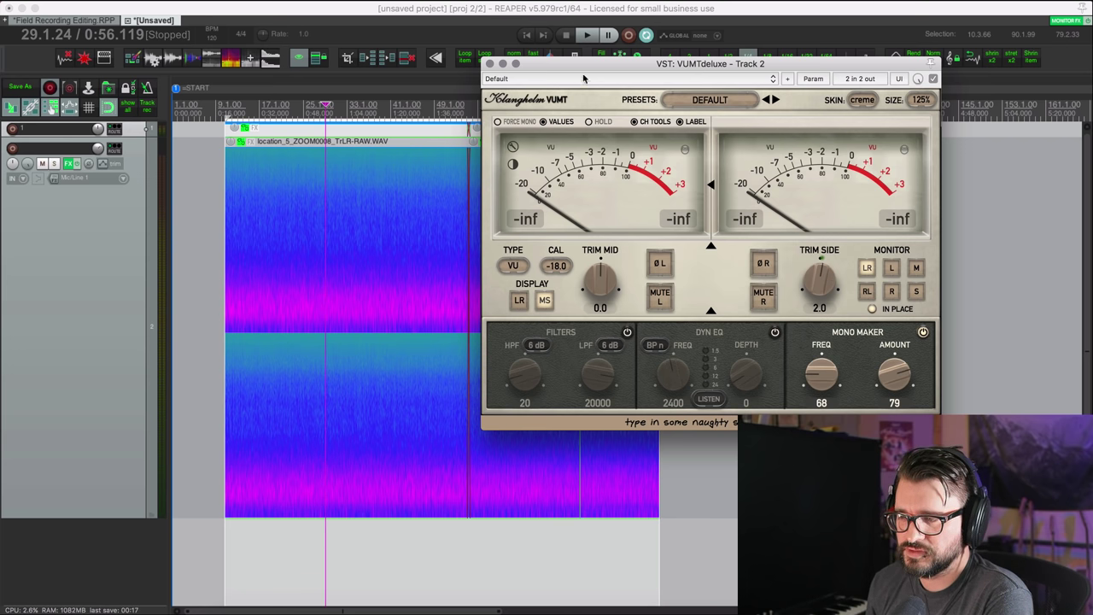
Compare VUMT against bypass during playback and lower the Mono Maker amount to 73
key(space)
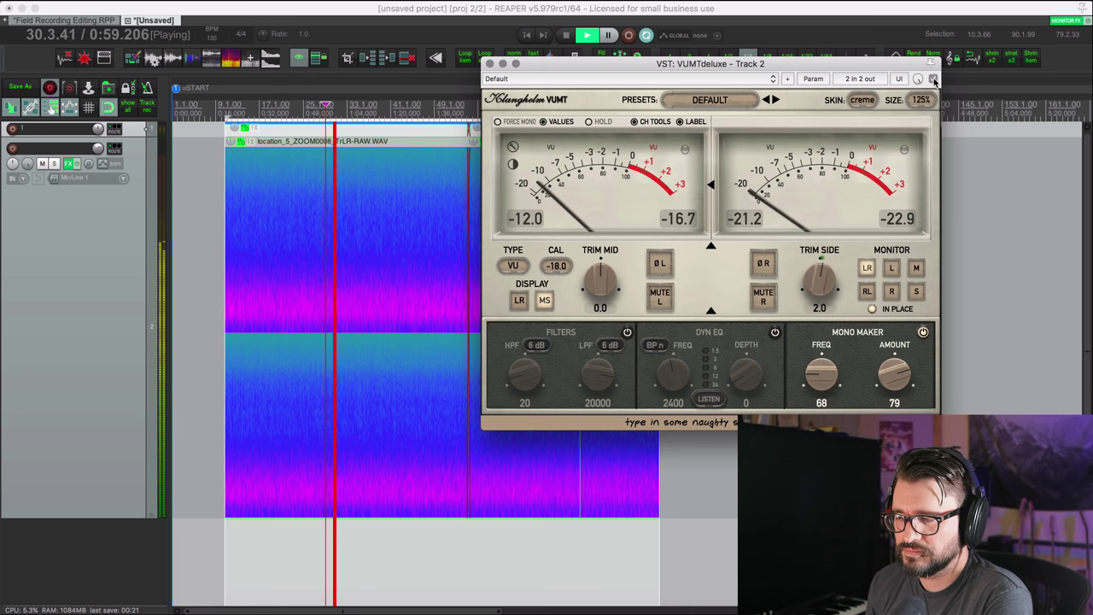
click(934, 78)
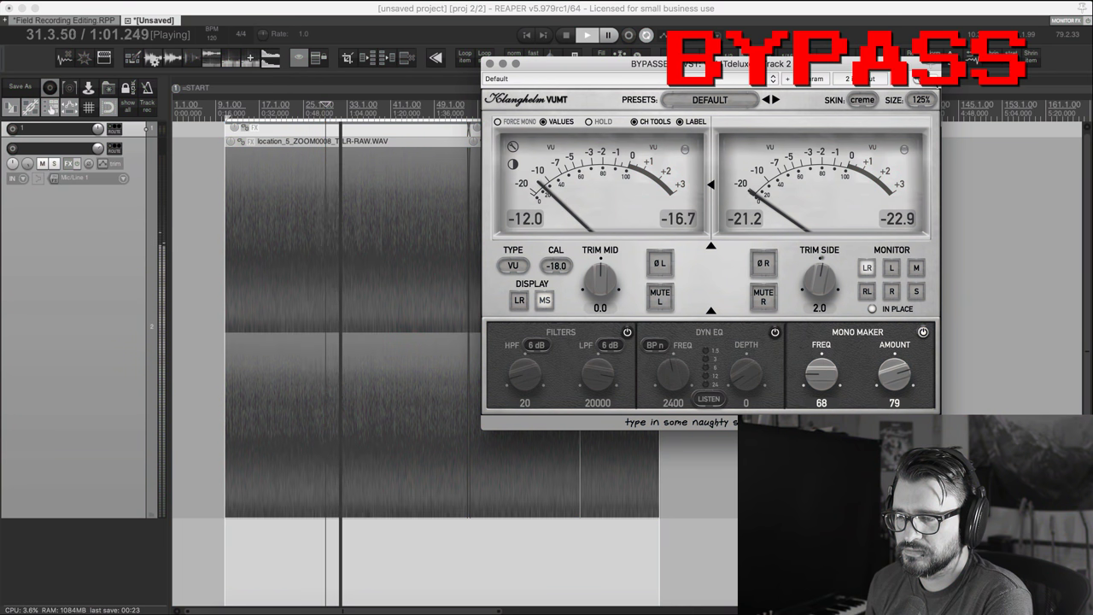
click(934, 79)
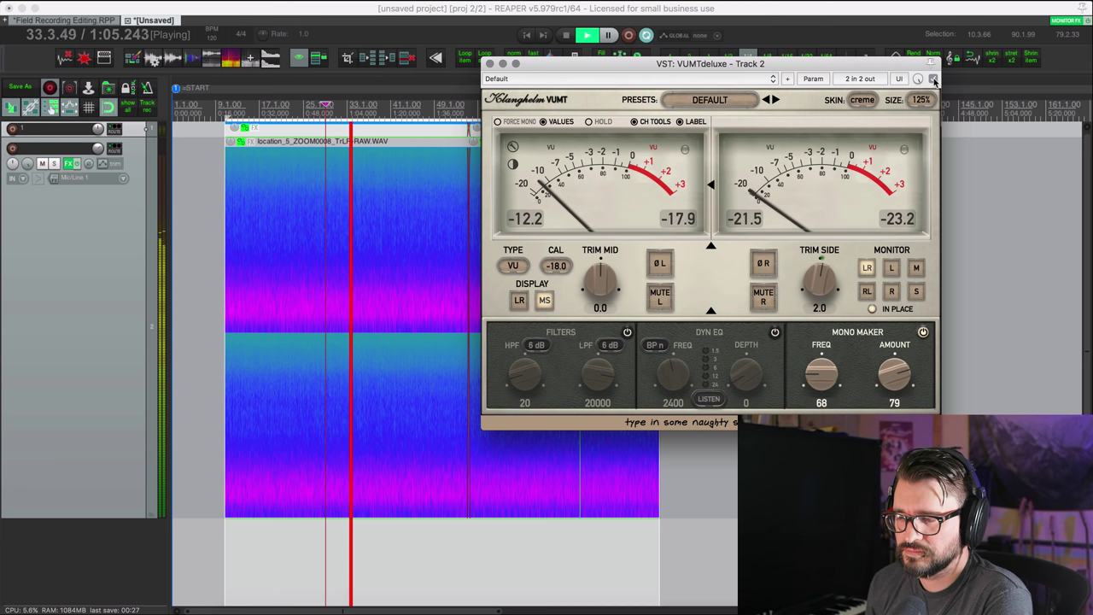
click(935, 79)
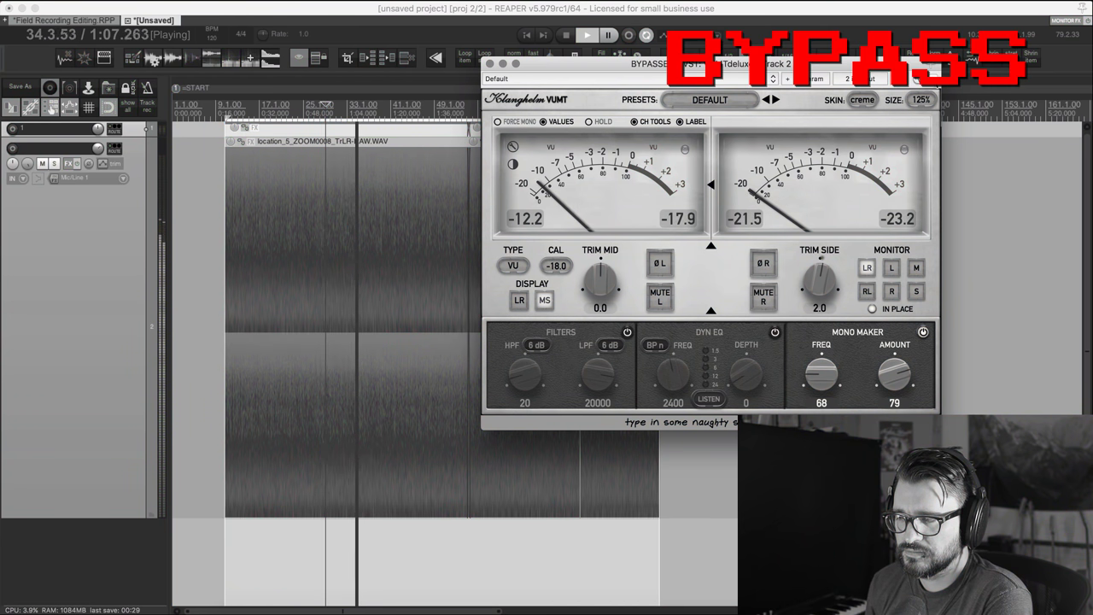
click(935, 79)
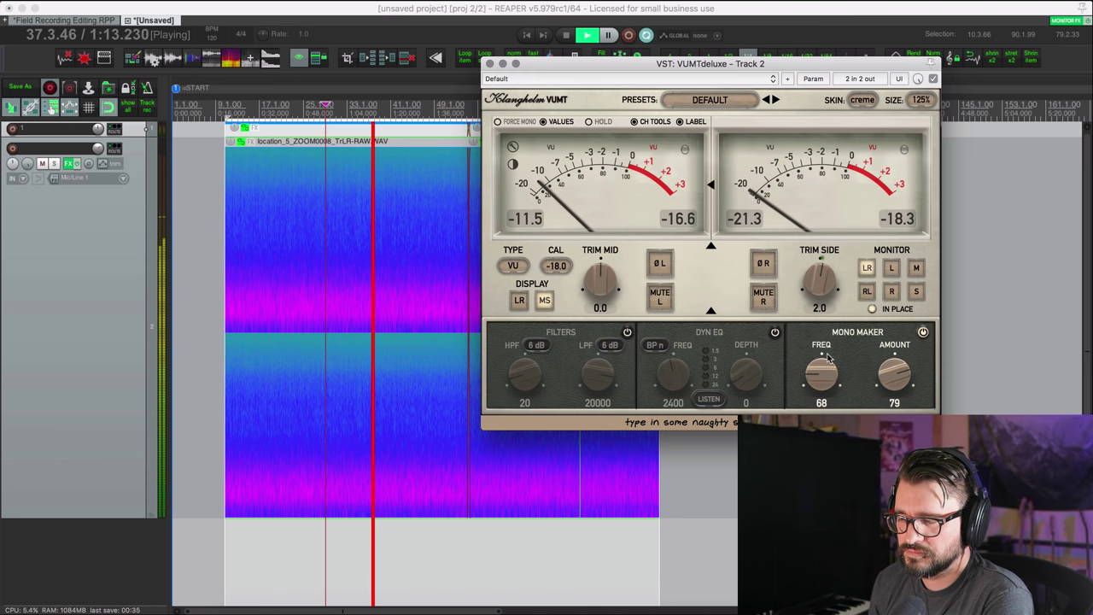
drag(896, 381, 896, 388)
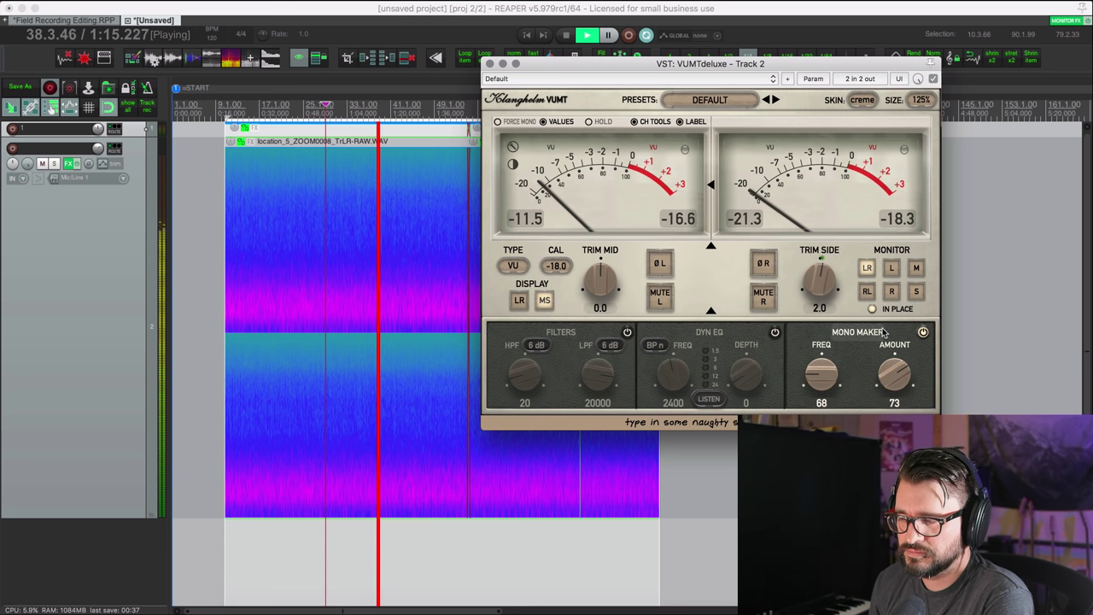
key(space)
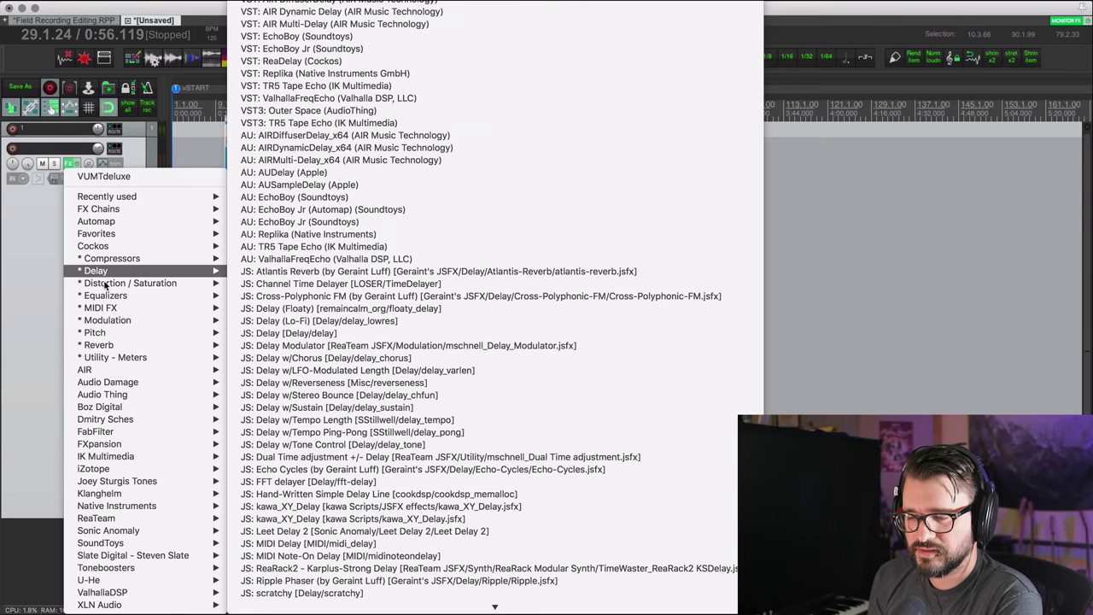
Insert the VST3 Ozone 8 Equalizer (iZotope) from the Equalizers submenu after VUMTdeluxe
mouse_move(193, 297)
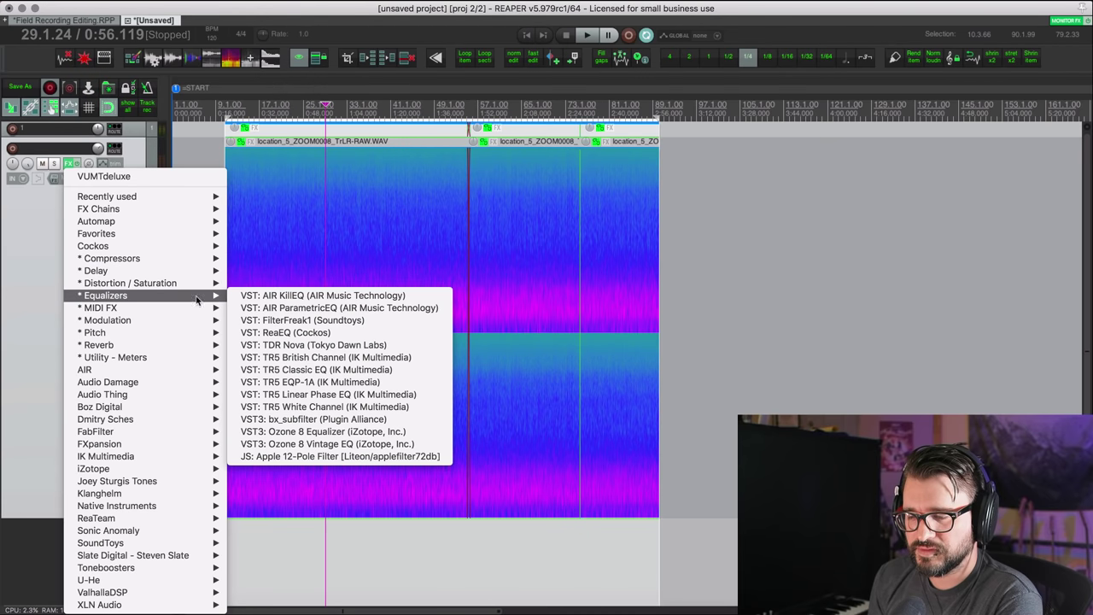
click(365, 432)
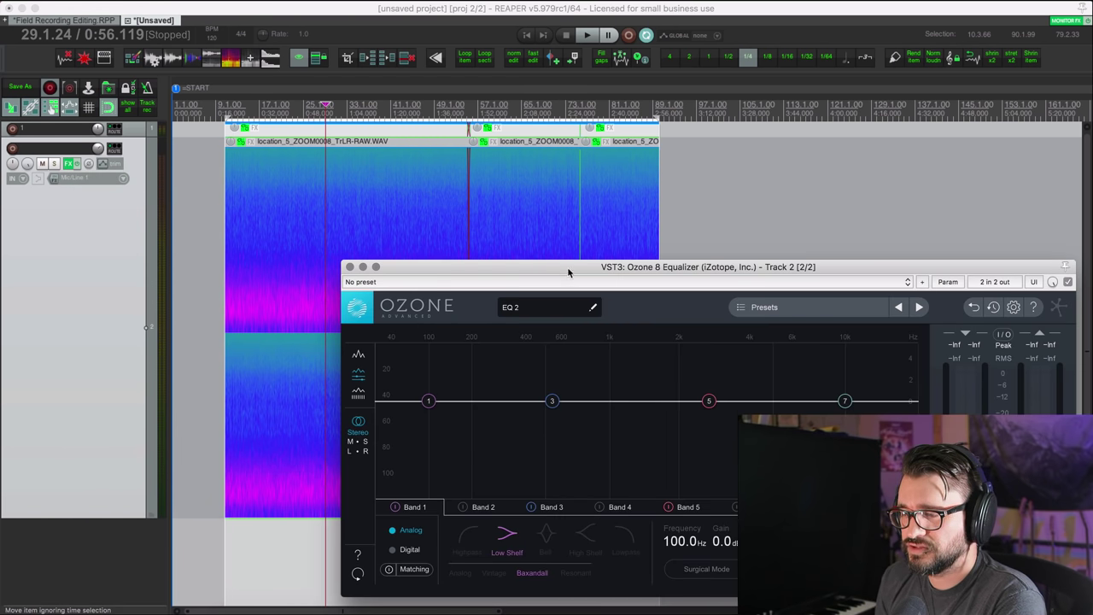
Make Ozone's Band 1 a Highpass filter in Digital mode
drag(567, 267, 470, 136)
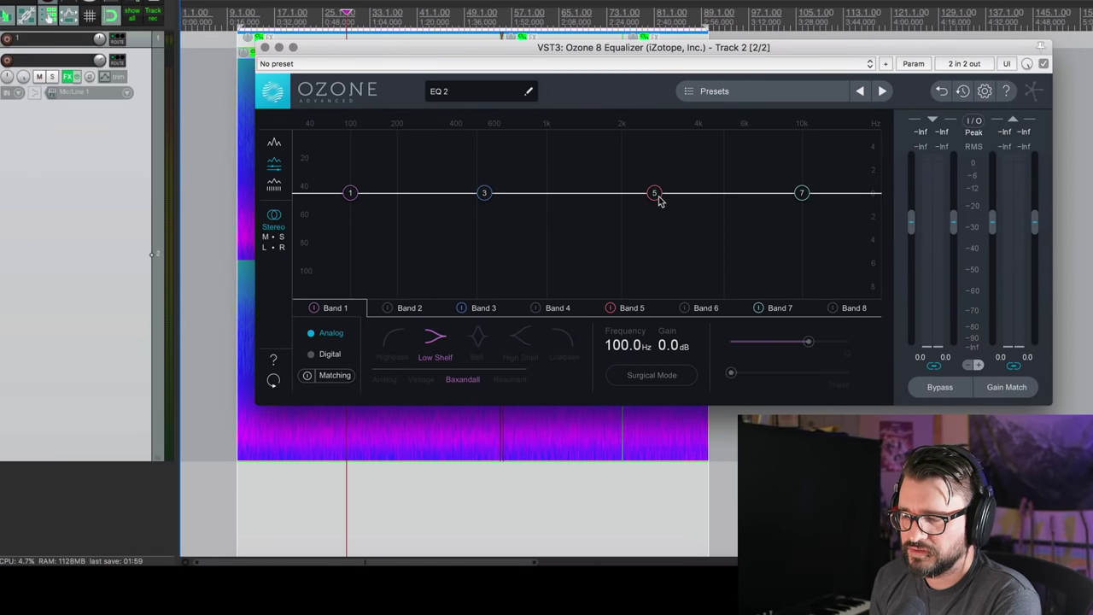
click(654, 193)
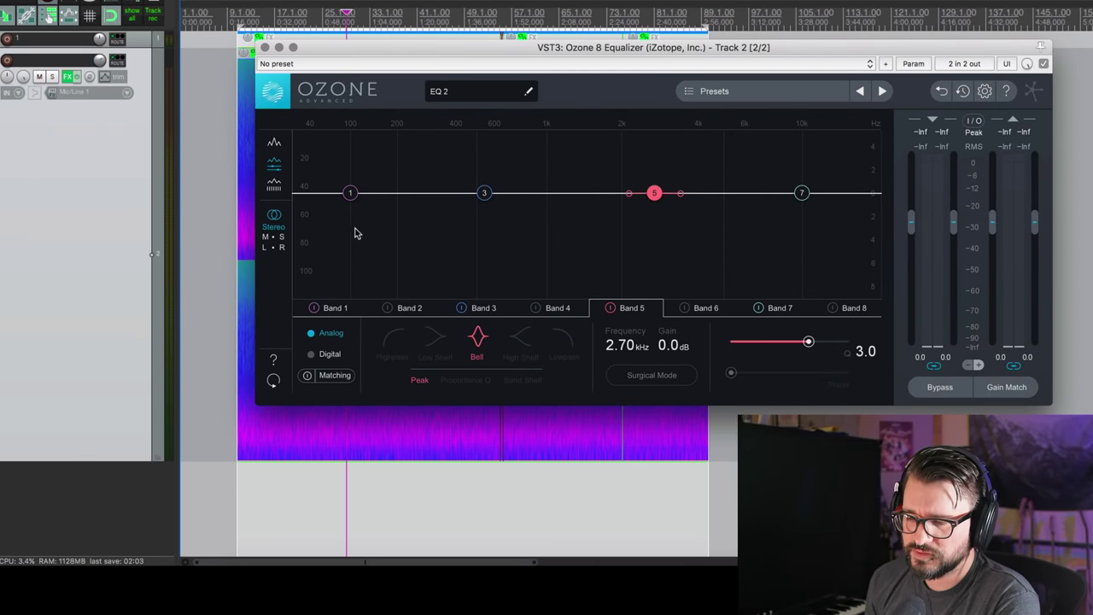
click(350, 194)
click(398, 340)
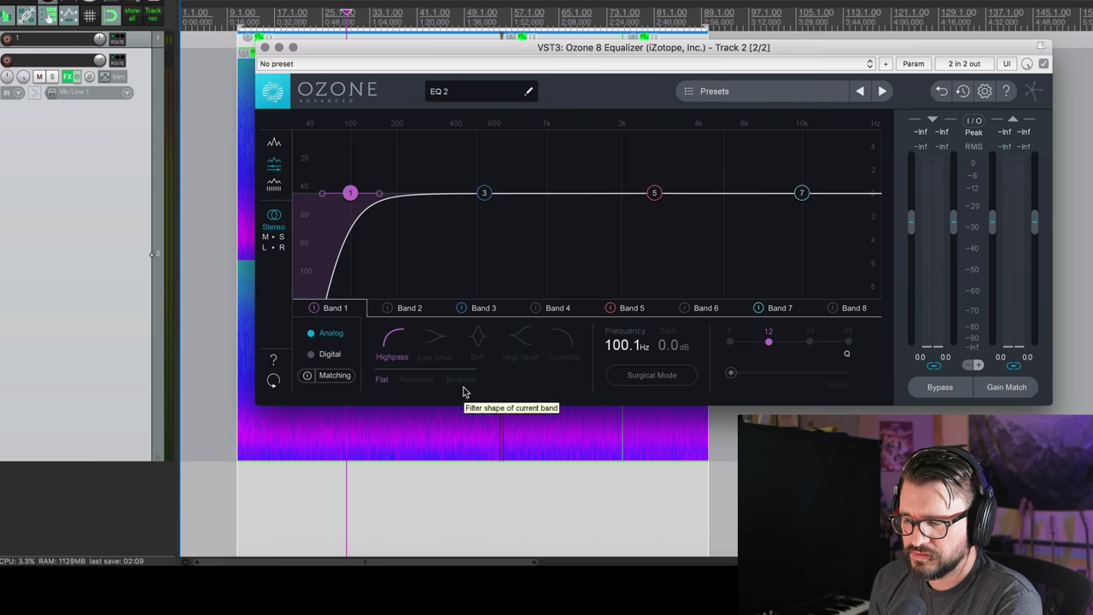
click(330, 354)
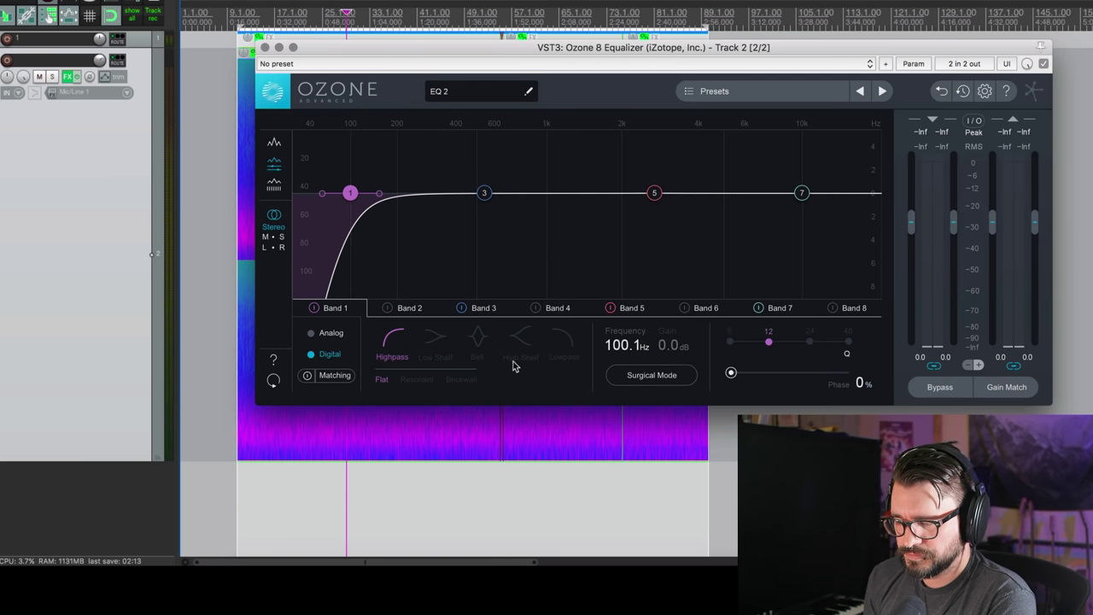
Tune the Band 1 highpass cutoff during playback, settling near 134.7 Hz with a 12 slope
mouse_move(350, 193)
mouse_down()
mouse_move(315, 195)
mouse_move(380, 195)
mouse_move(285, 196)
mouse_move(359, 194)
mouse_up()
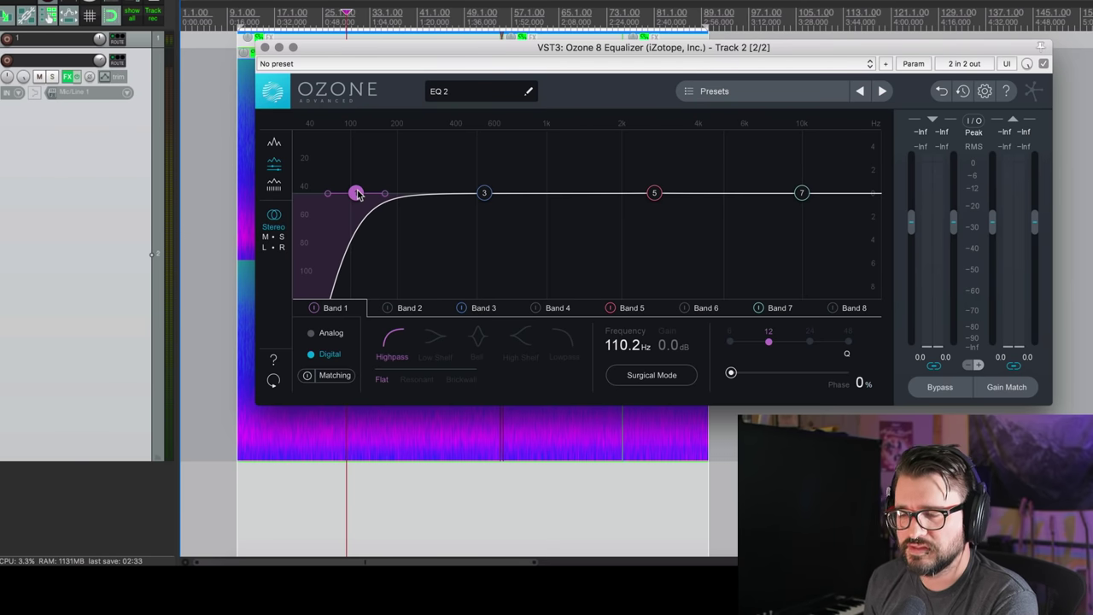
mouse_move(356, 194)
mouse_down()
mouse_move(305, 191)
mouse_move(335, 193)
mouse_up()
key(space)
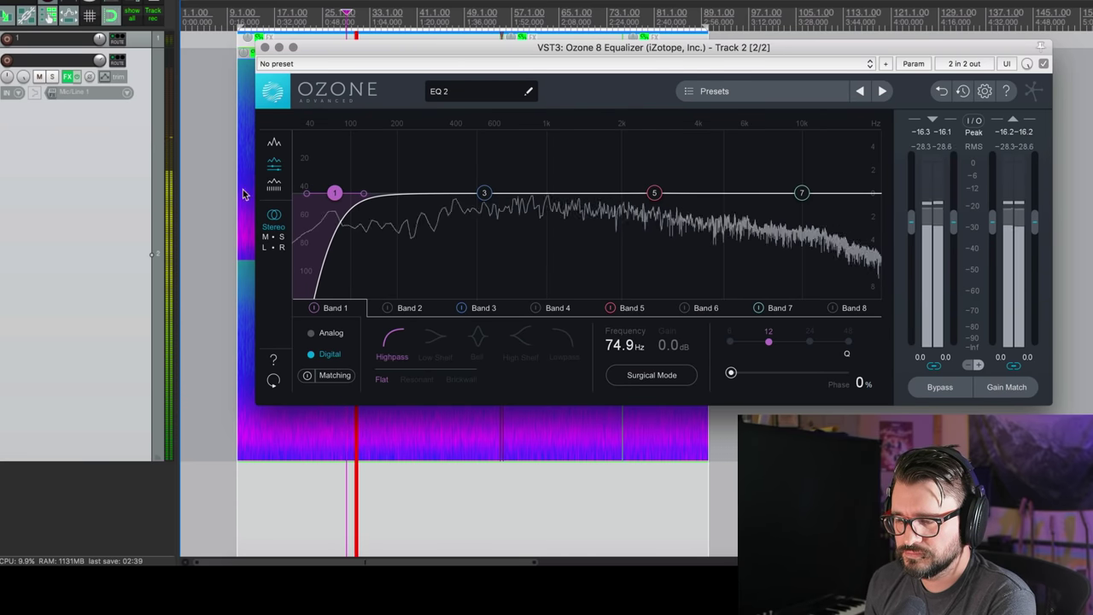
mouse_move(609, 344)
mouse_down()
mouse_move(624, 324)
mouse_move(623, 348)
mouse_move(624, 337)
mouse_up()
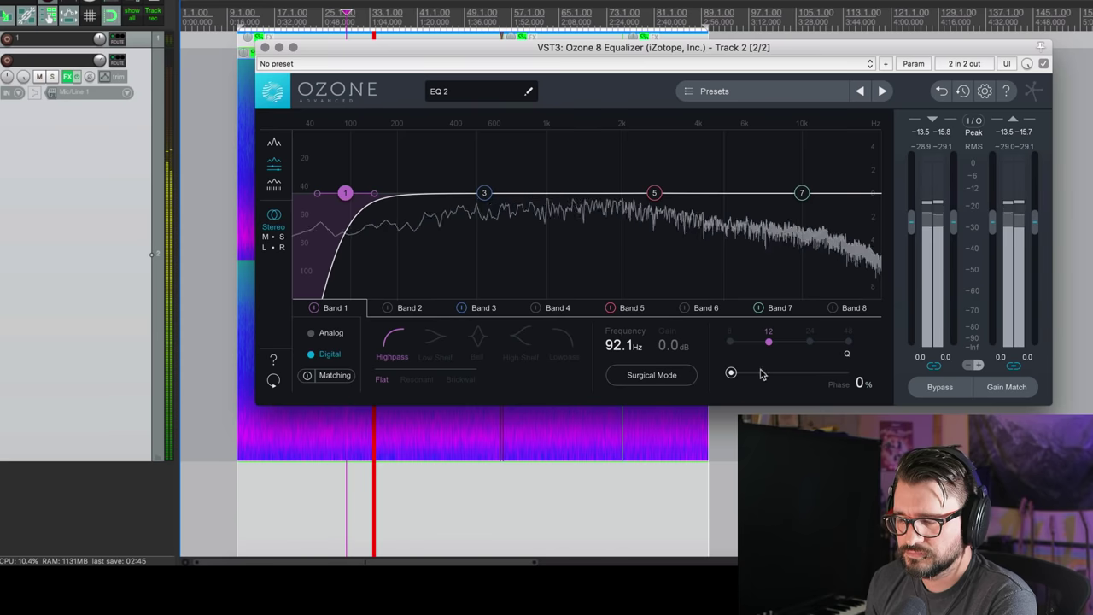
drag(731, 376, 706, 373)
mouse_move(346, 193)
mouse_down()
mouse_move(521, 195)
mouse_move(350, 199)
mouse_up()
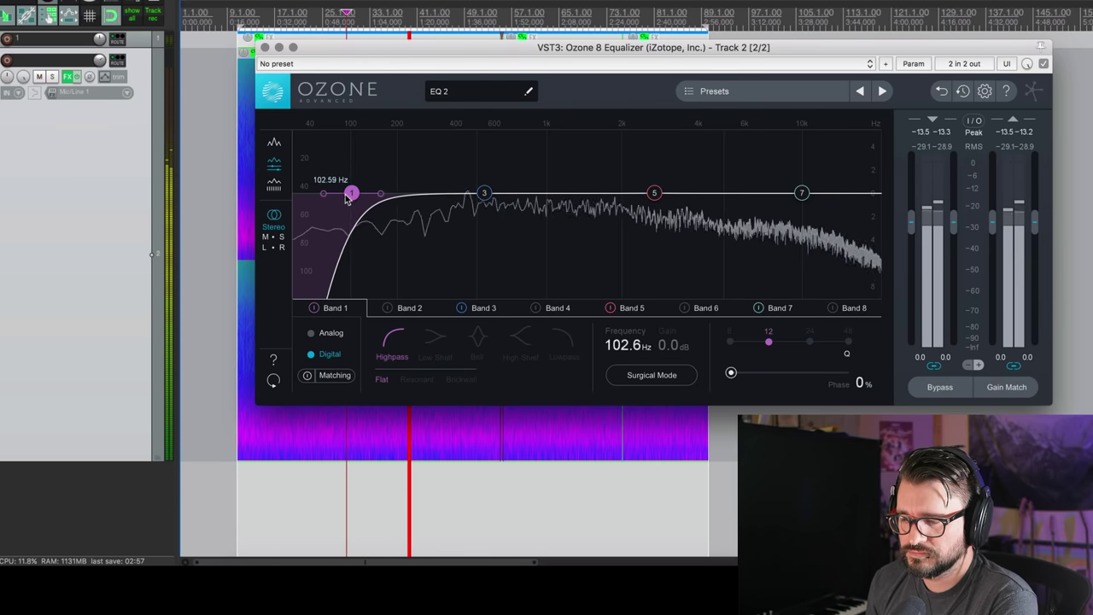
drag(339, 196, 369, 198)
key(space)
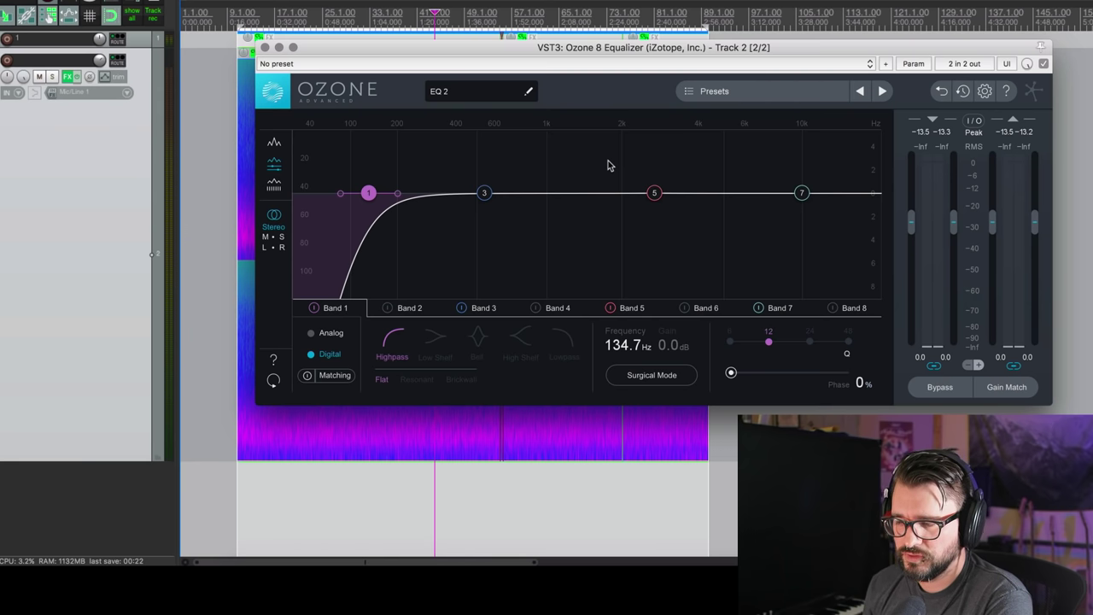
Sweep a Band 5 bell boost from about 1.11 kHz up toward 13 kHz during playback
click(656, 199)
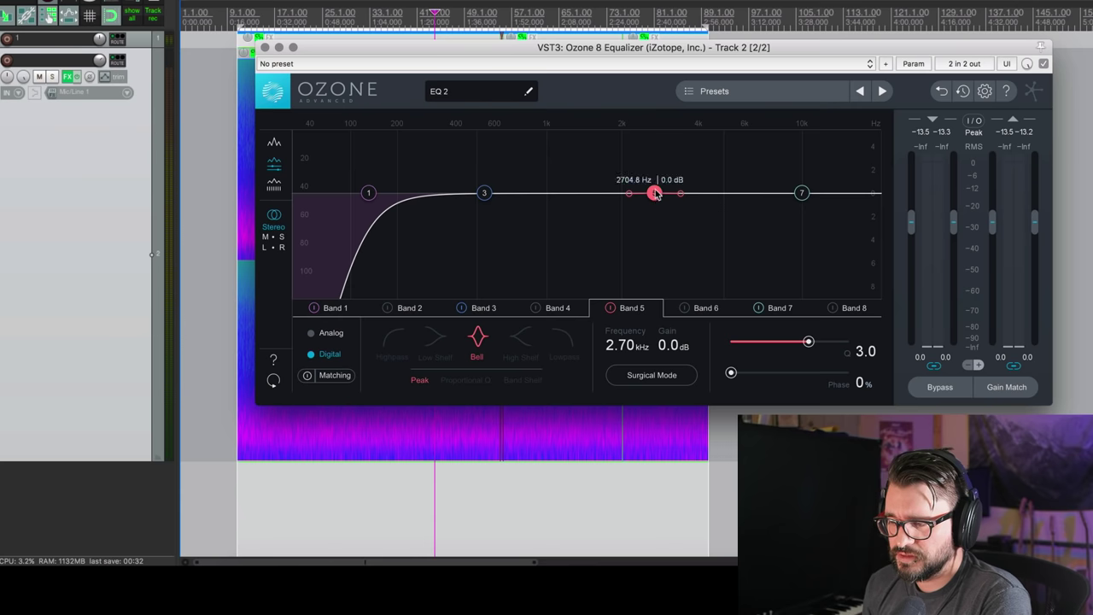
drag(655, 193, 628, 193)
key(space)
drag(627, 242, 584, 189)
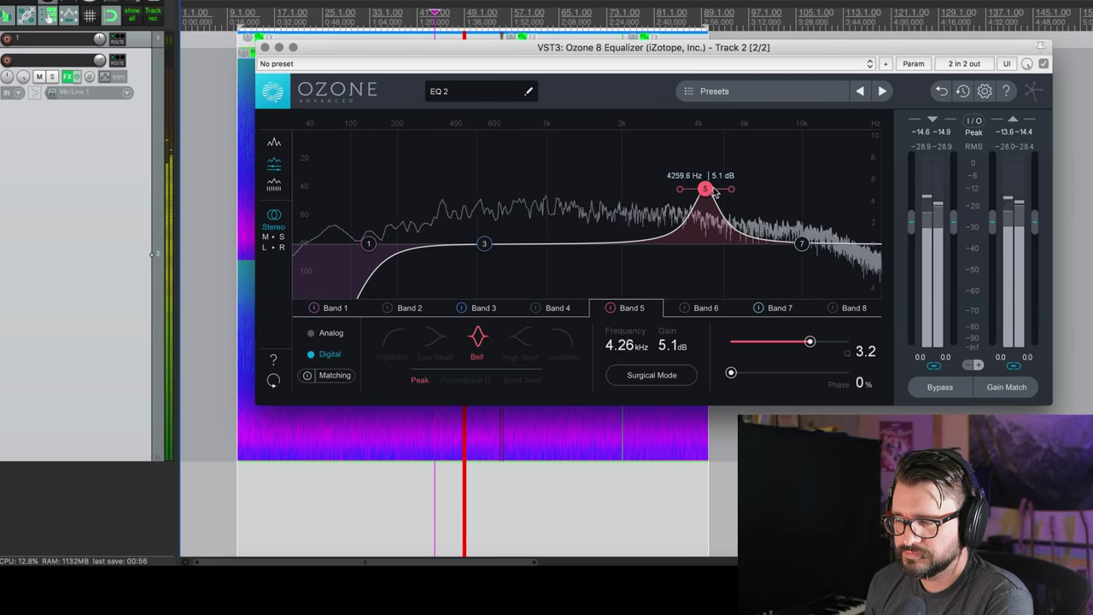
mouse_move(804, 190)
mouse_down()
mouse_move(837, 183)
mouse_move(795, 186)
mouse_up()
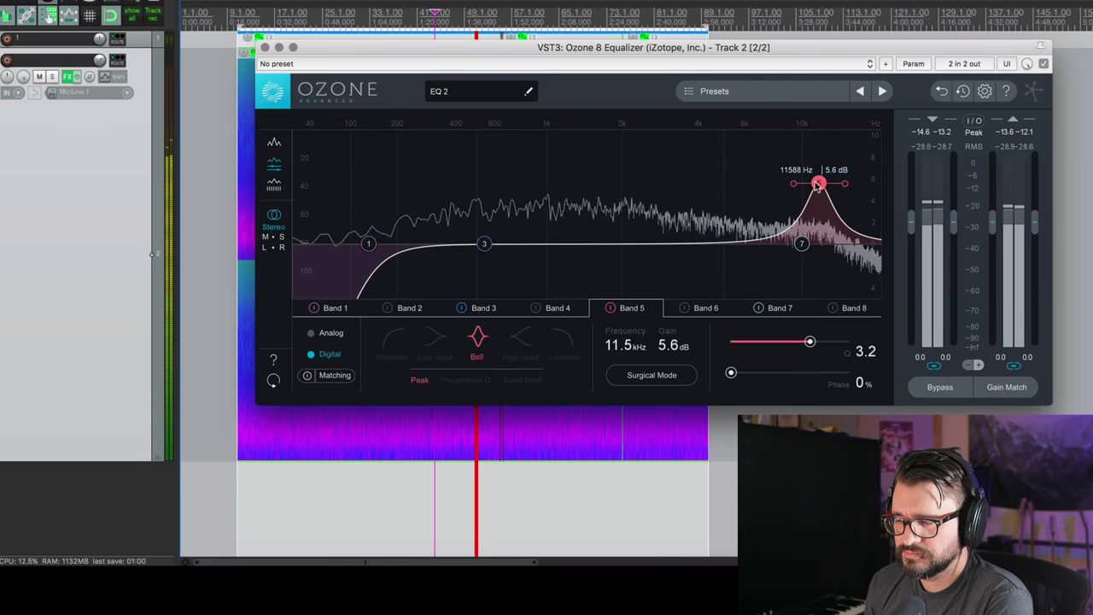
key(space)
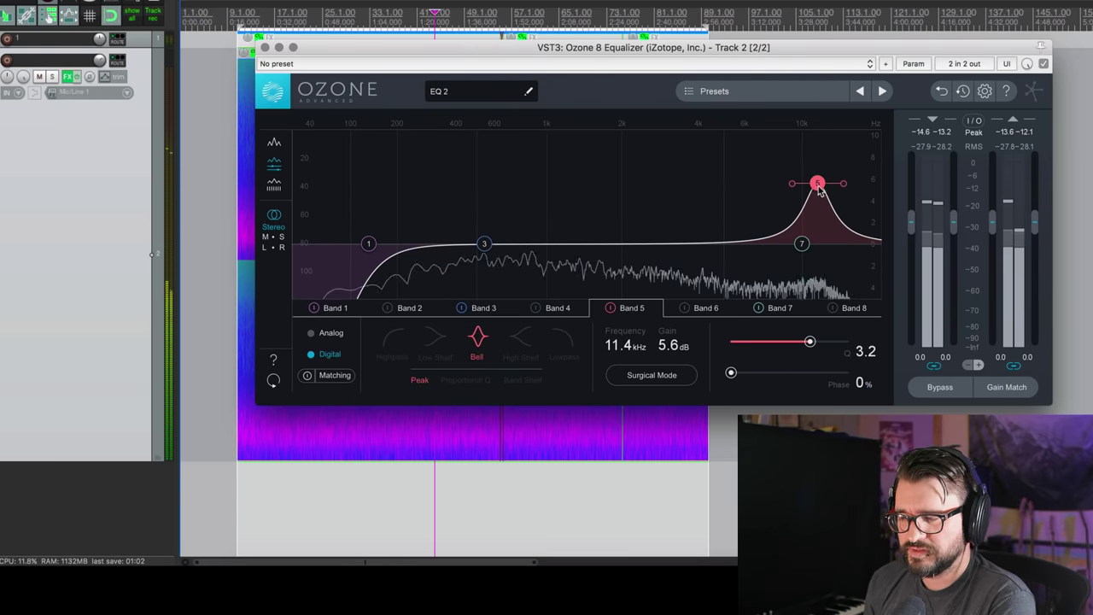
Try Band 5 gains near 11 kHz, then leave it at +6.1 dB at 2.47 kHz
drag(825, 187, 824, 267)
key(space)
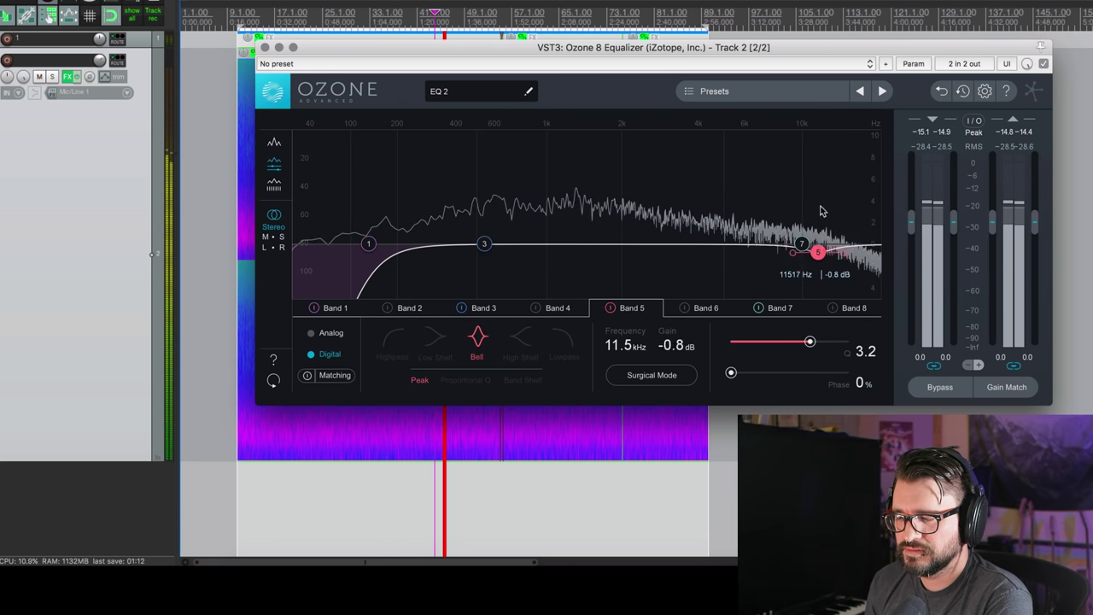
drag(822, 203, 820, 263)
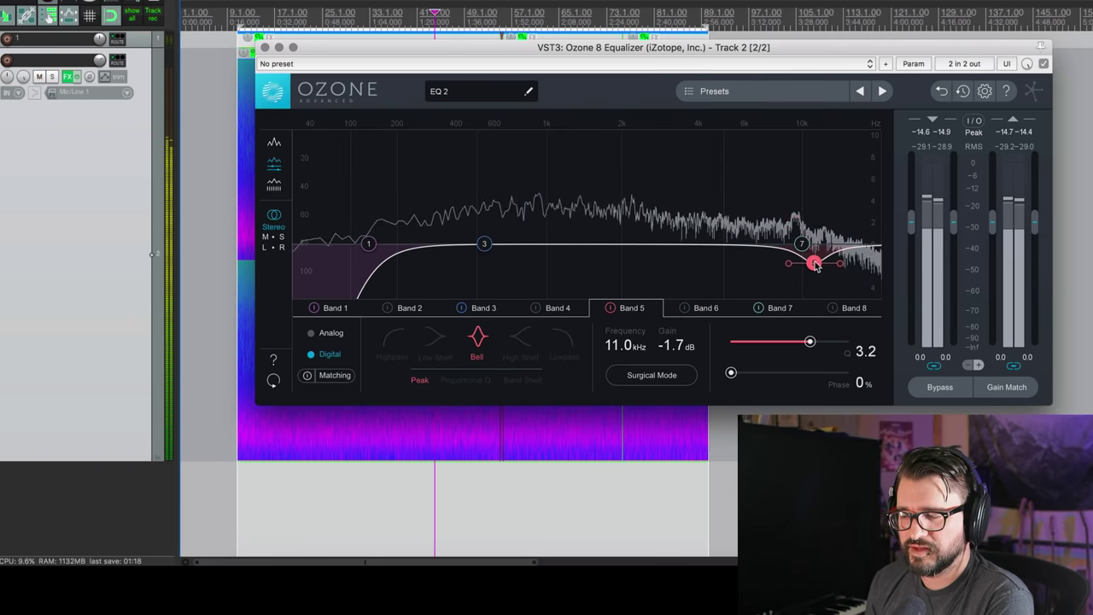
key(space)
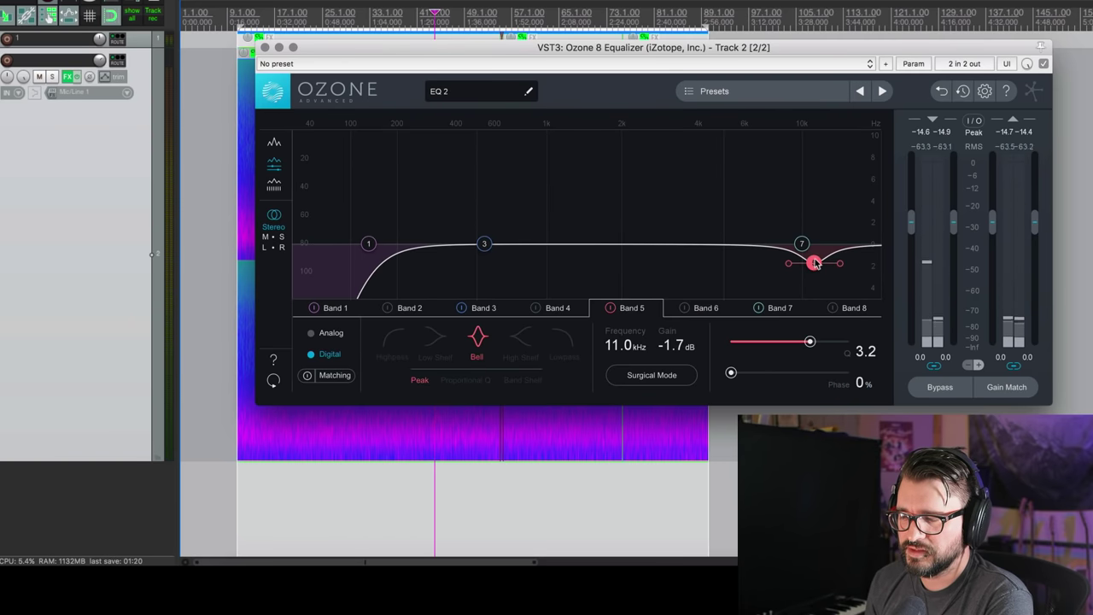
mouse_move(814, 263)
mouse_down()
mouse_move(786, 176)
mouse_move(554, 171)
mouse_move(701, 179)
mouse_move(633, 176)
mouse_up()
key(space)
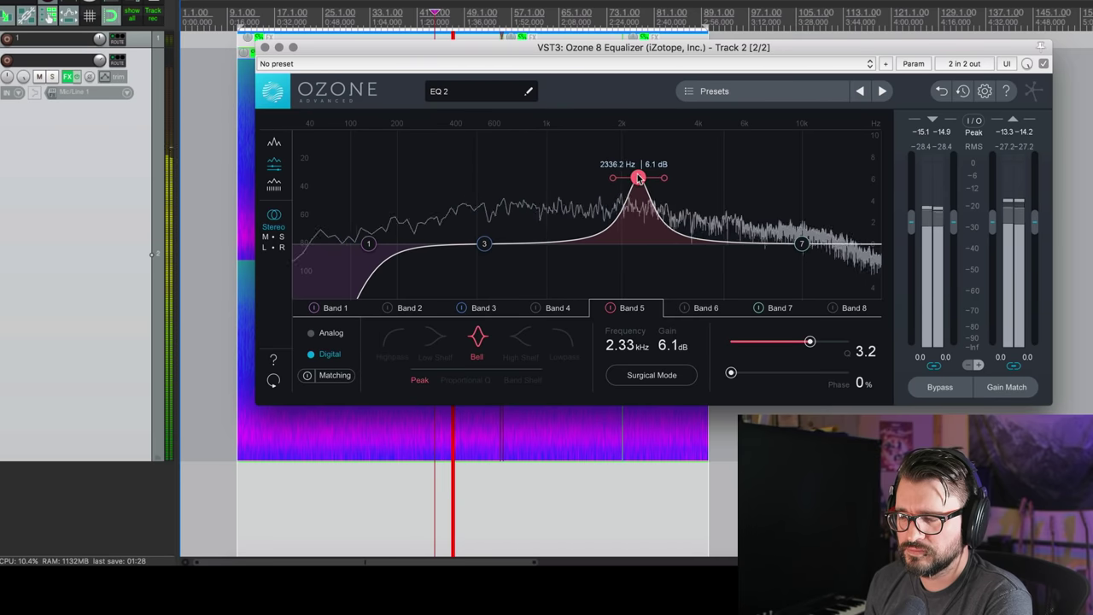
key(space)
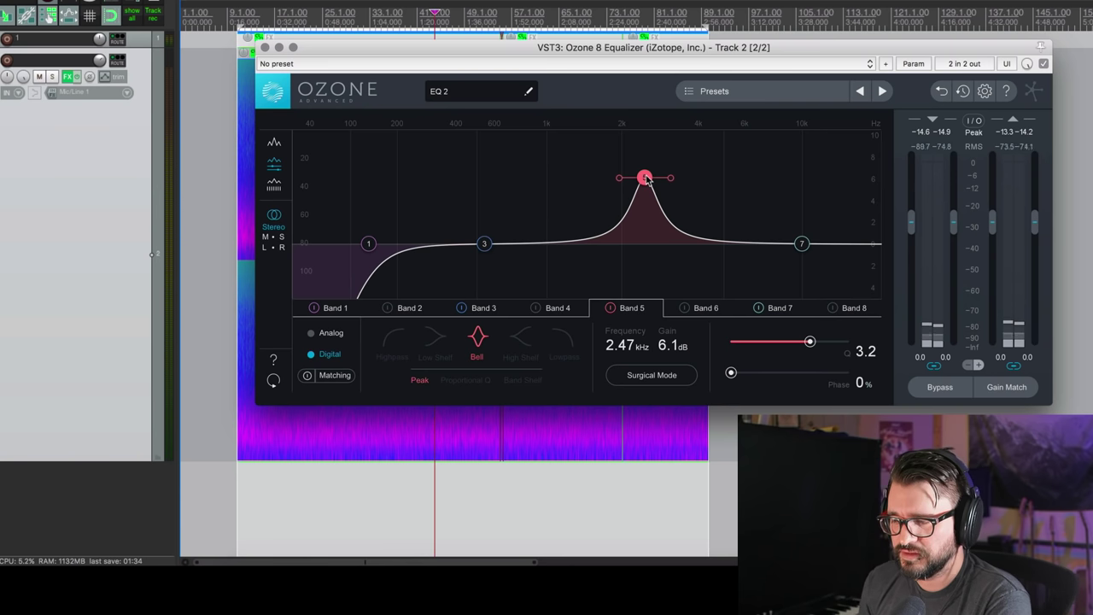
Try Proportional Q, then Band Shelf, leaving Band 5 at +8.1 dB, 1.80 kHz, Q 1.1
drag(650, 180, 652, 185)
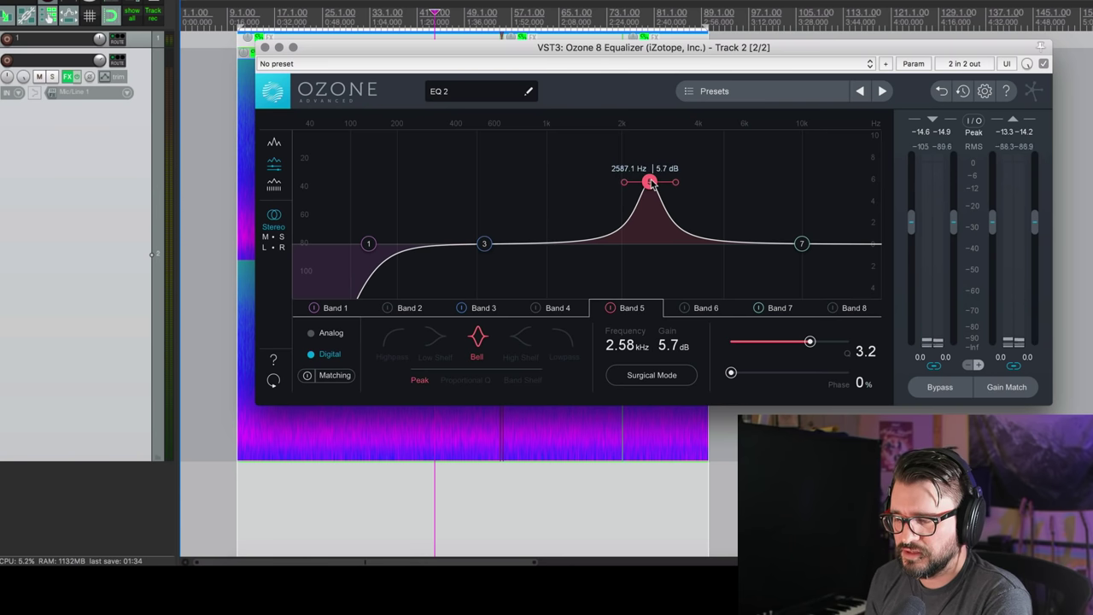
click(459, 382)
key(space)
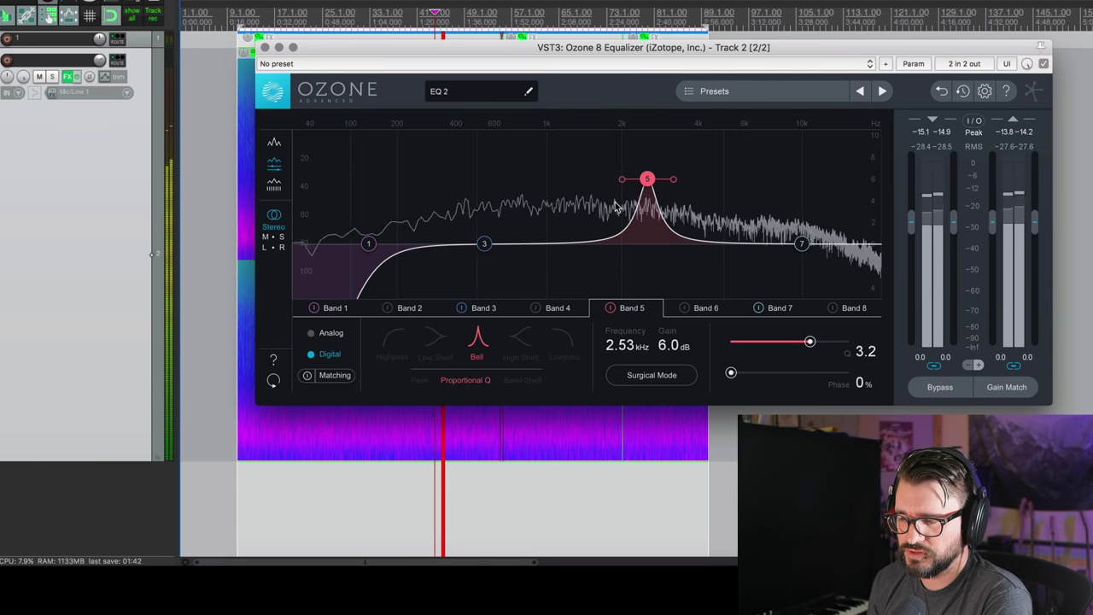
mouse_move(648, 178)
mouse_down()
mouse_move(648, 143)
mouse_move(651, 265)
mouse_move(643, 157)
mouse_up()
key(space)
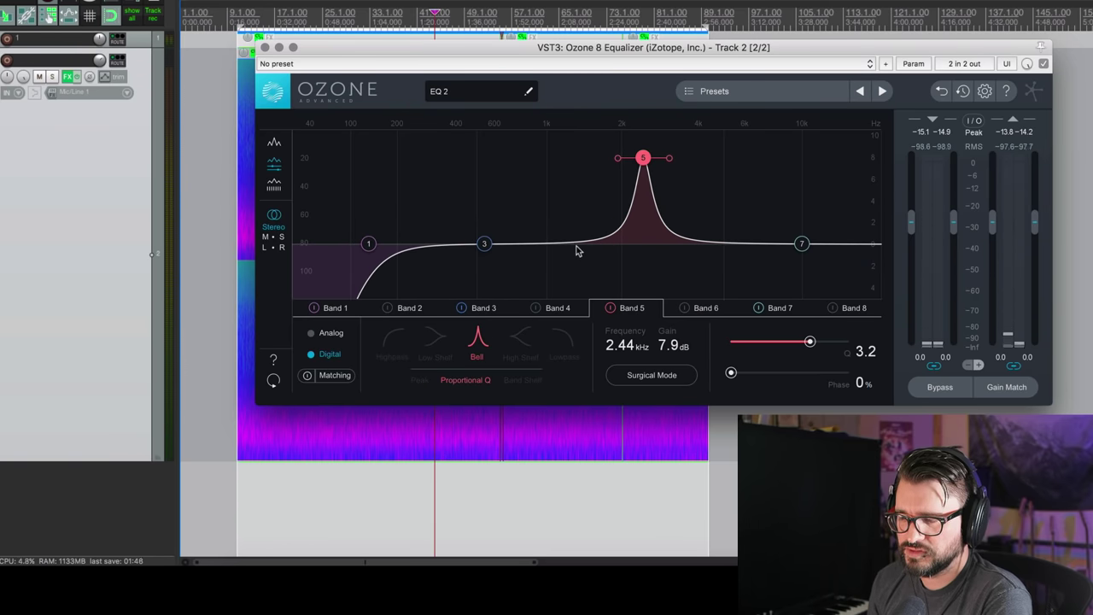
drag(643, 157, 642, 224)
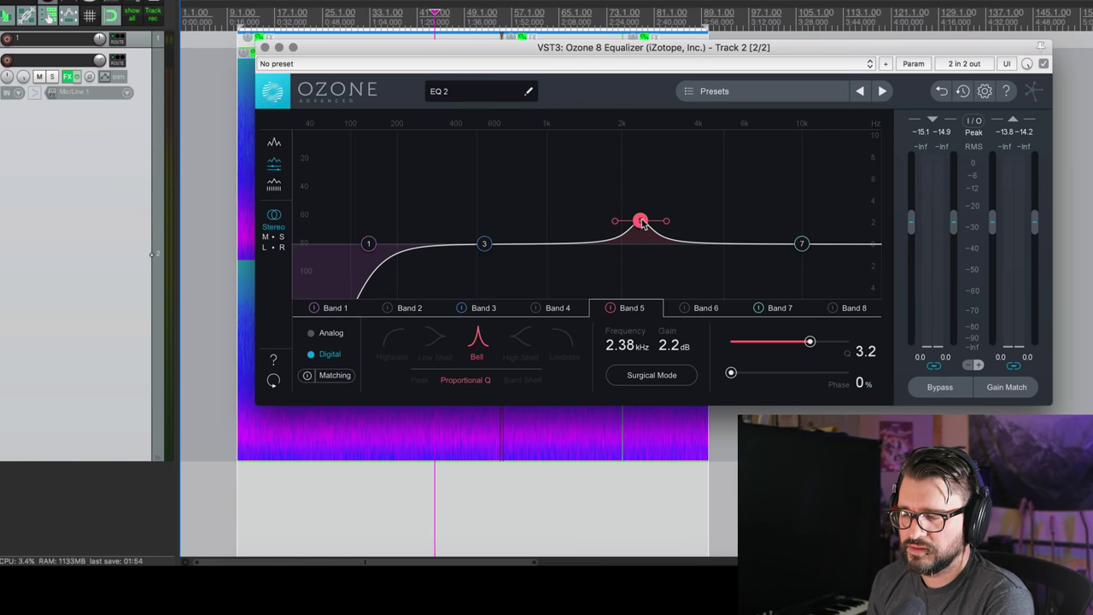
drag(644, 224, 641, 143)
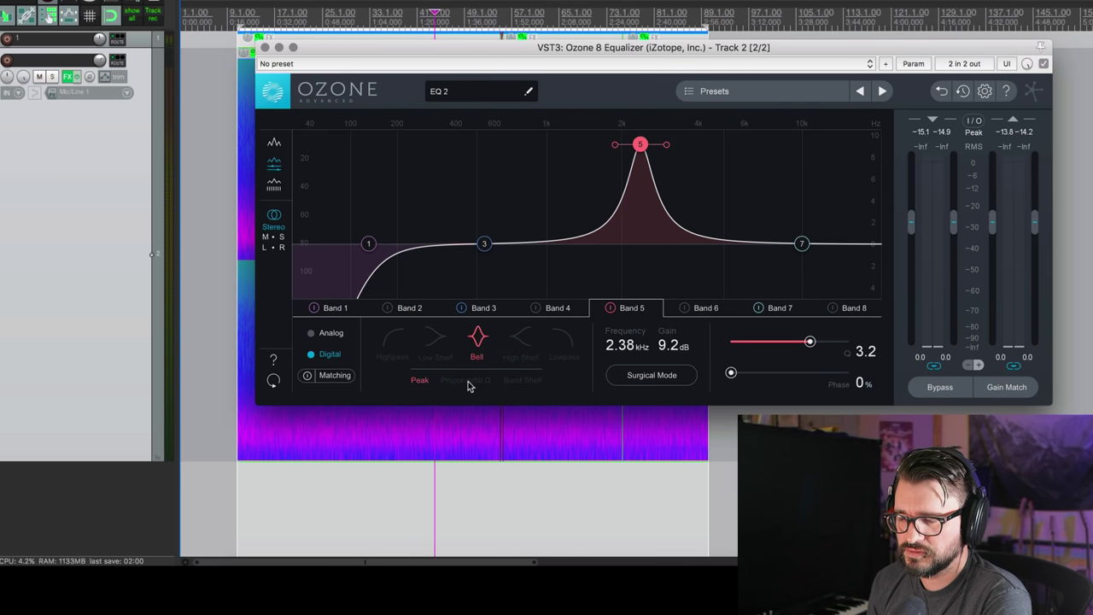
click(520, 381)
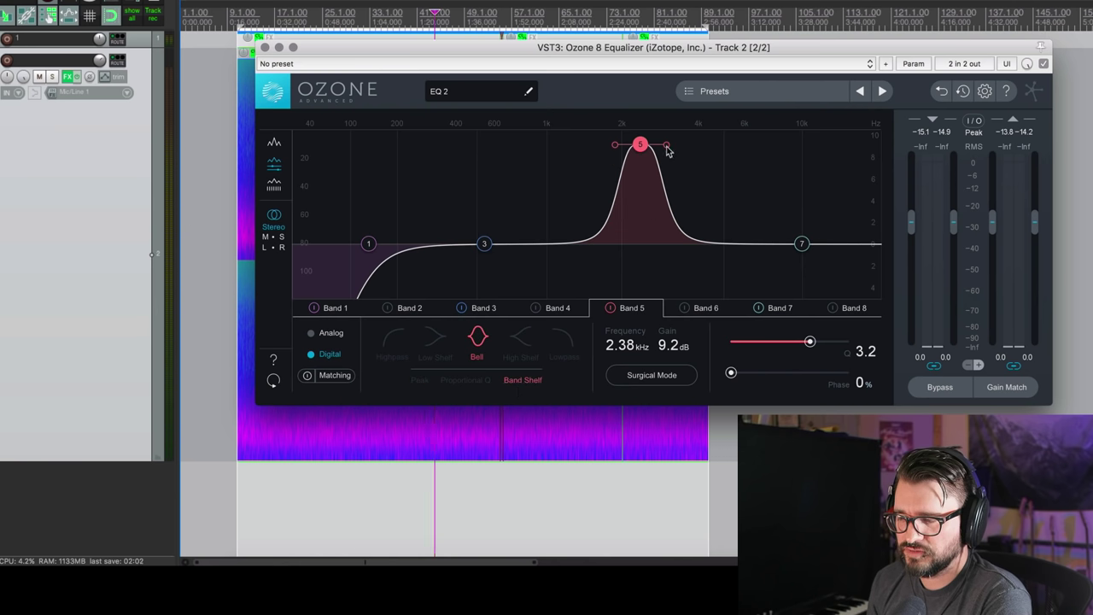
mouse_move(672, 187)
mouse_down()
mouse_move(697, 185)
mouse_move(680, 189)
mouse_up()
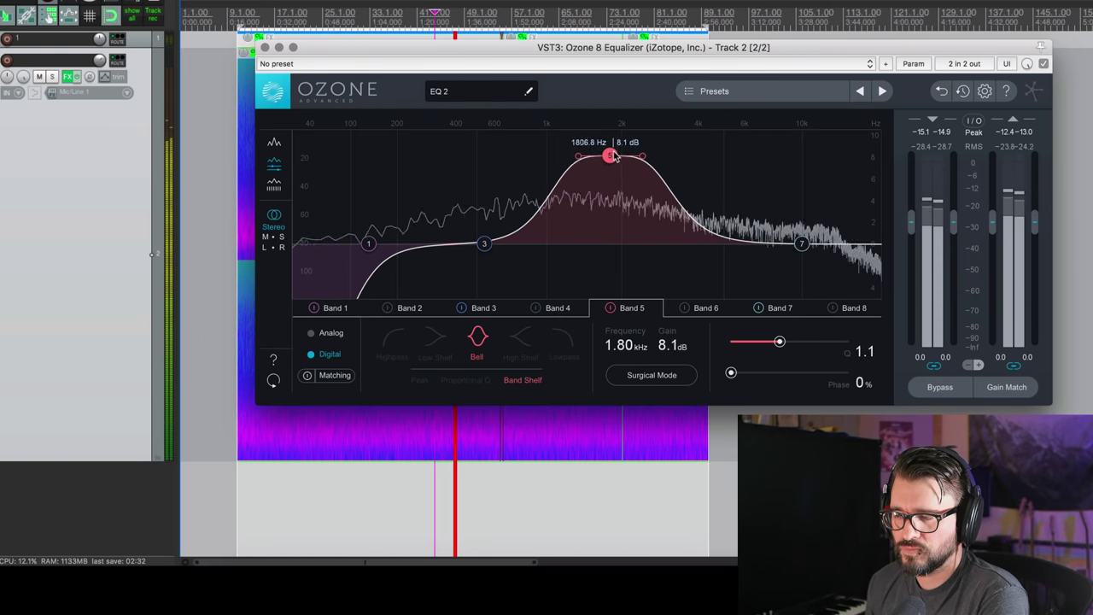
Audition the Band 5 boost from 4 to 5.6 kHz, ending at -1.2 dB, 3.31 kHz
drag(614, 155, 738, 161)
key(space)
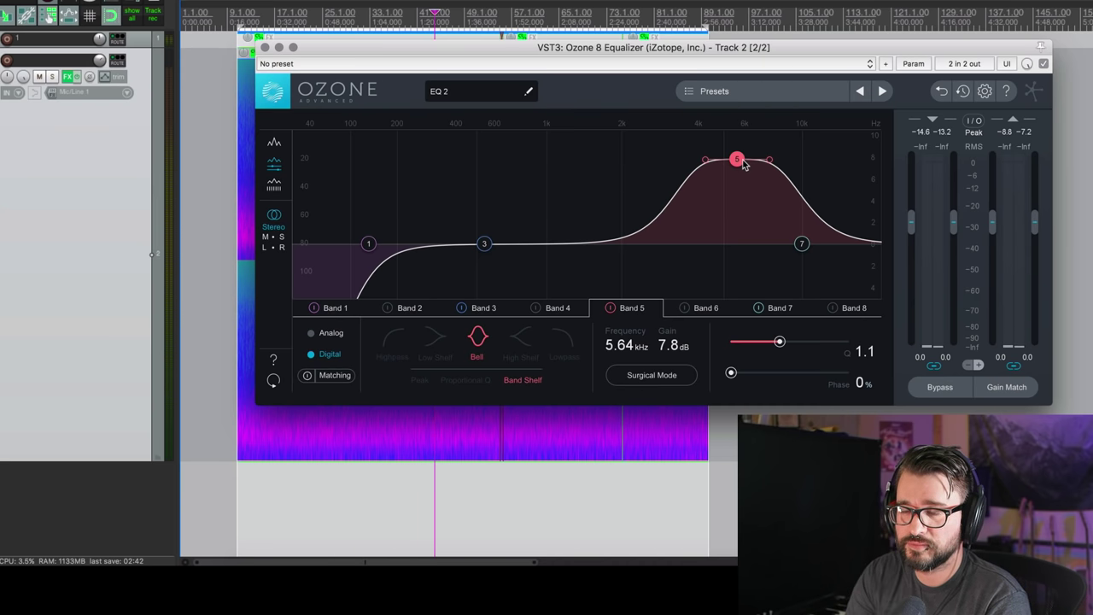
drag(737, 162, 700, 175)
key(space)
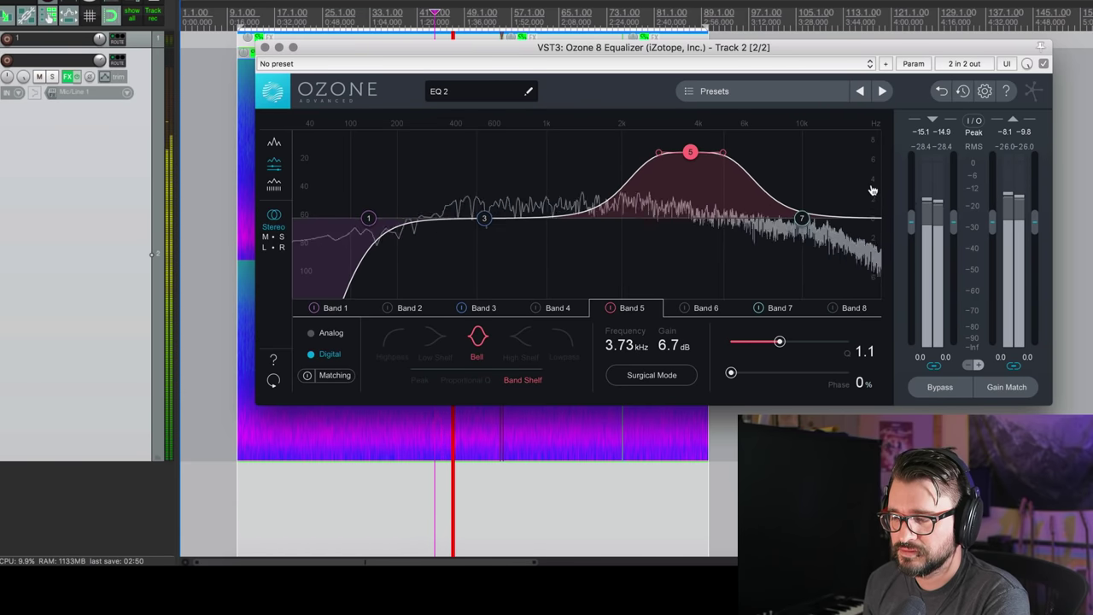
drag(690, 156, 688, 163)
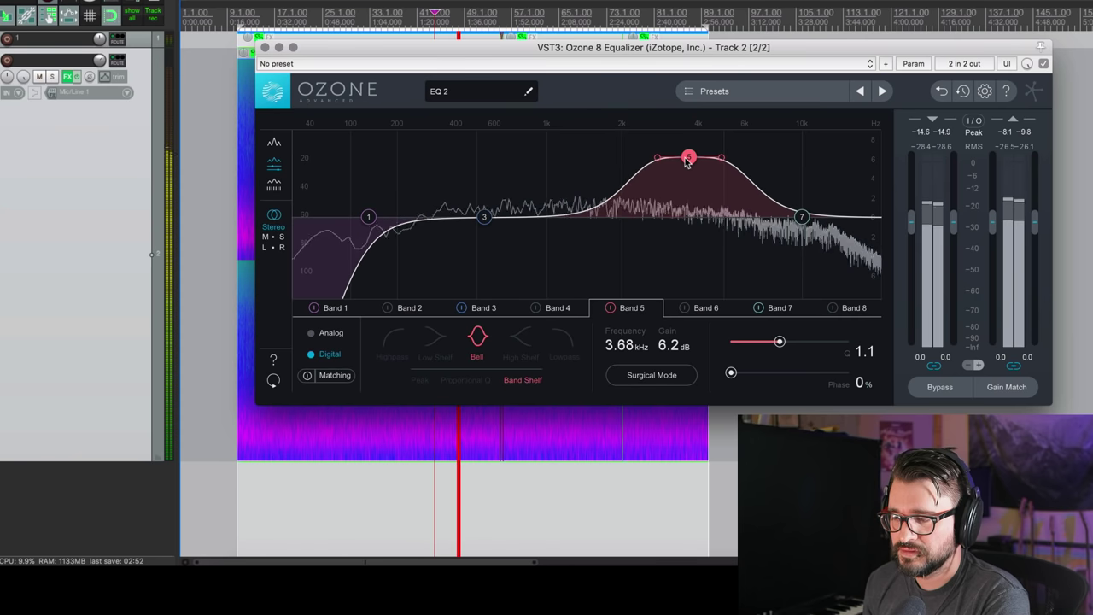
key(space)
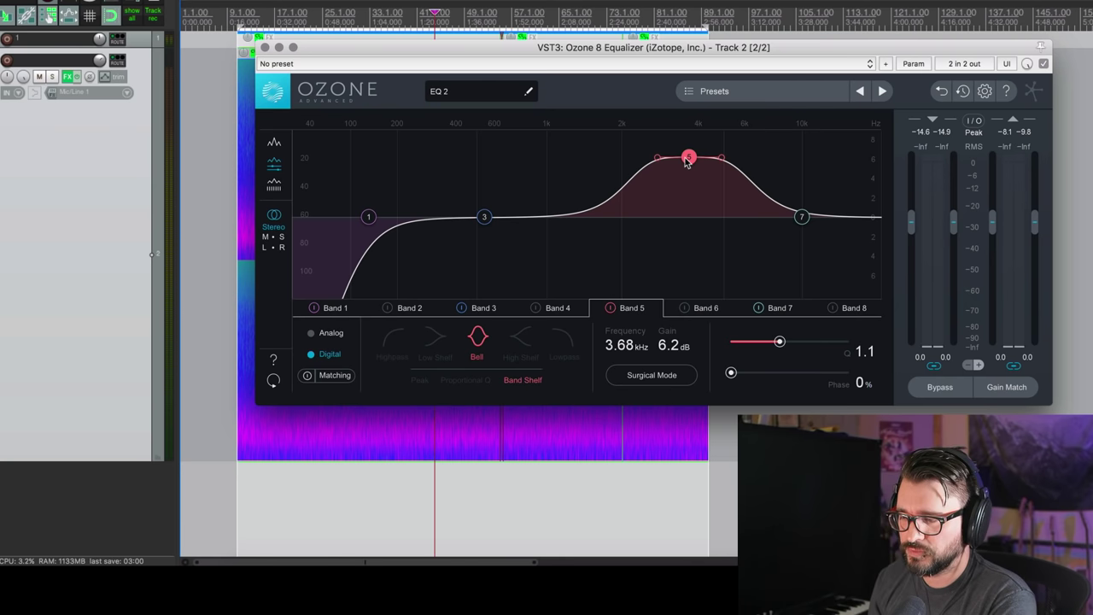
key(space)
drag(688, 159, 708, 230)
key(space)
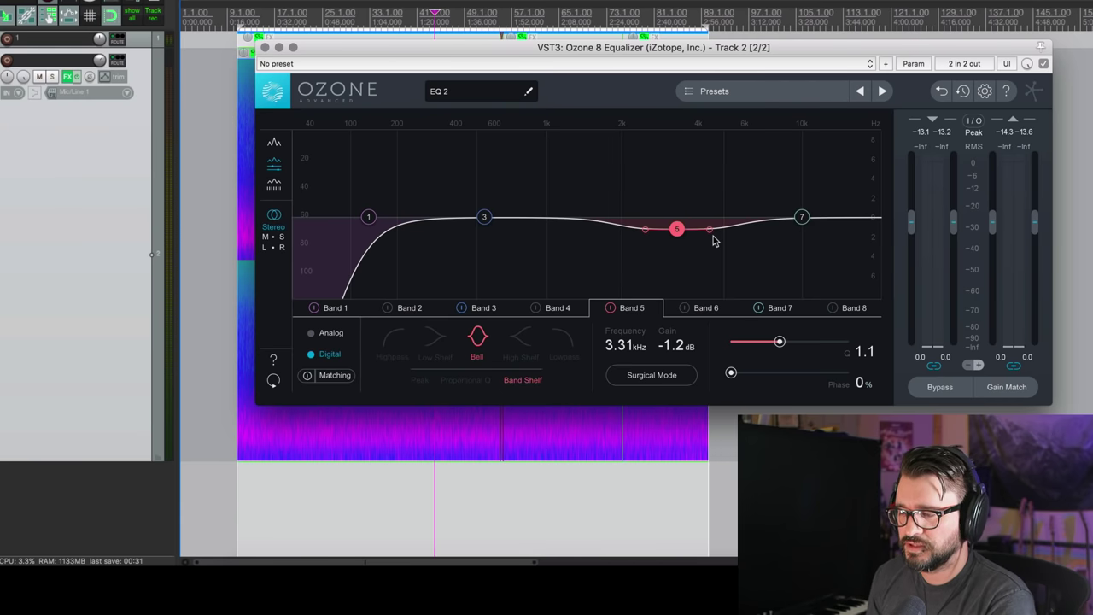
Set Band 3 to a -1.3 dB bell cut at 430 Hz with Q 3.2
click(484, 217)
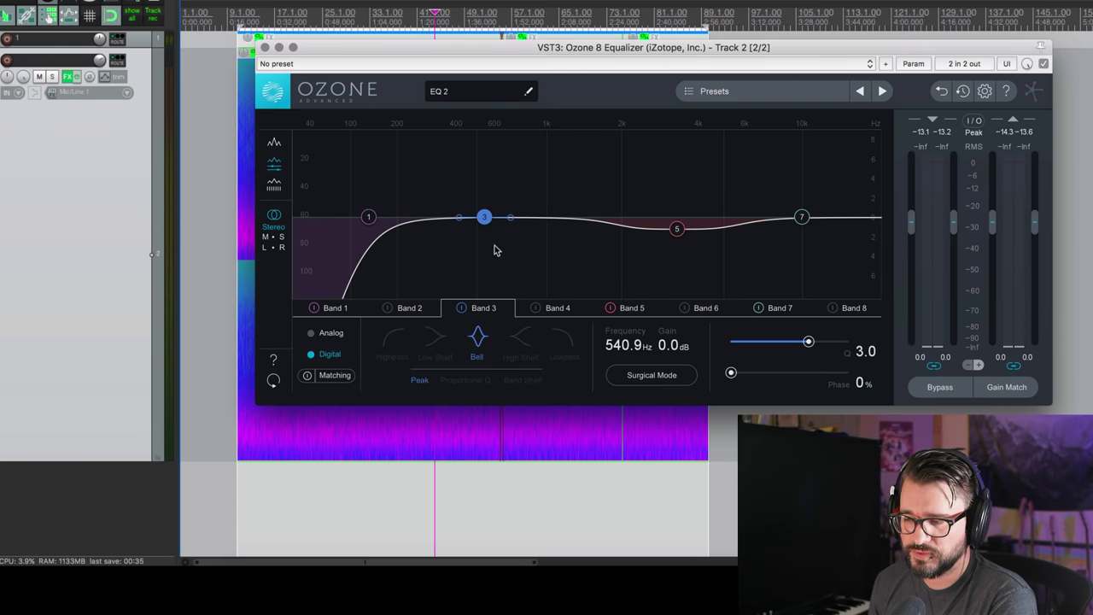
scroll(488, 220, up, 1)
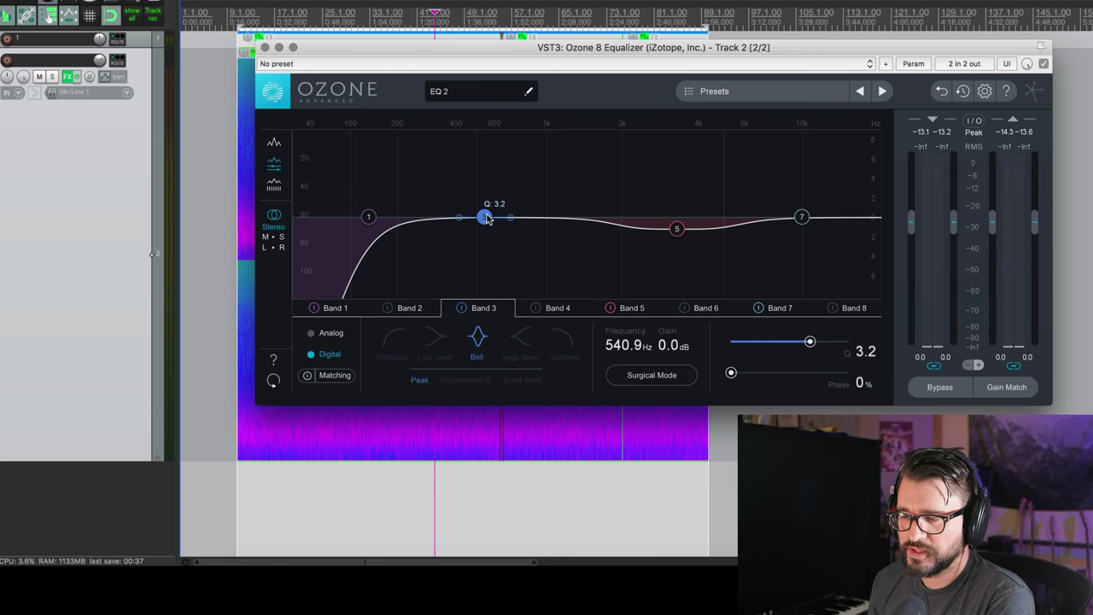
drag(486, 218, 463, 231)
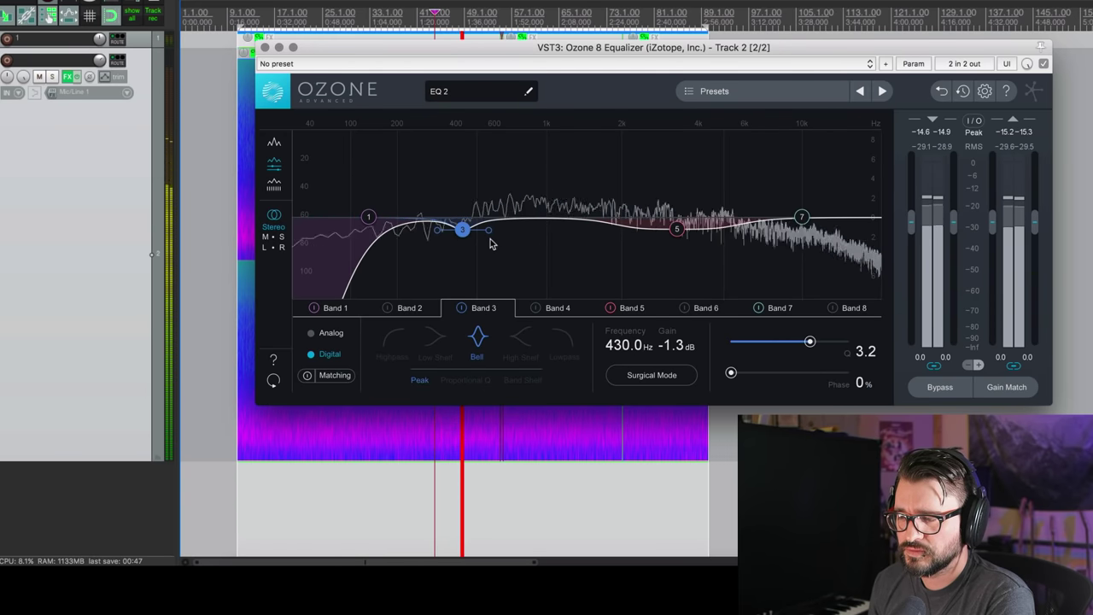
Enable Gain Match and toggle Bypass twice to compare processed and unprocessed sound
click(1006, 387)
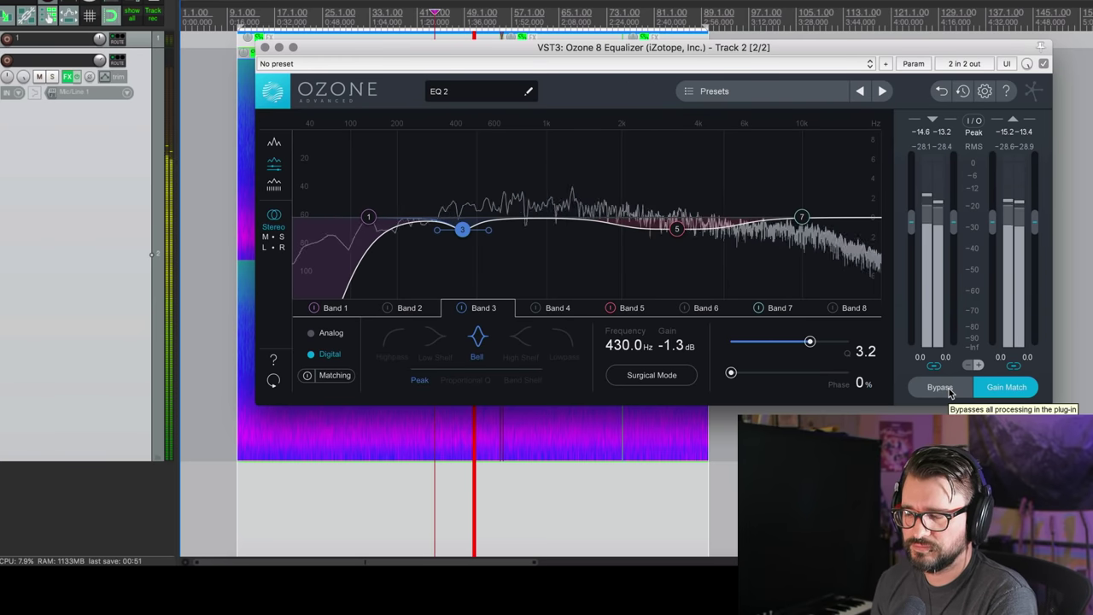
click(948, 391)
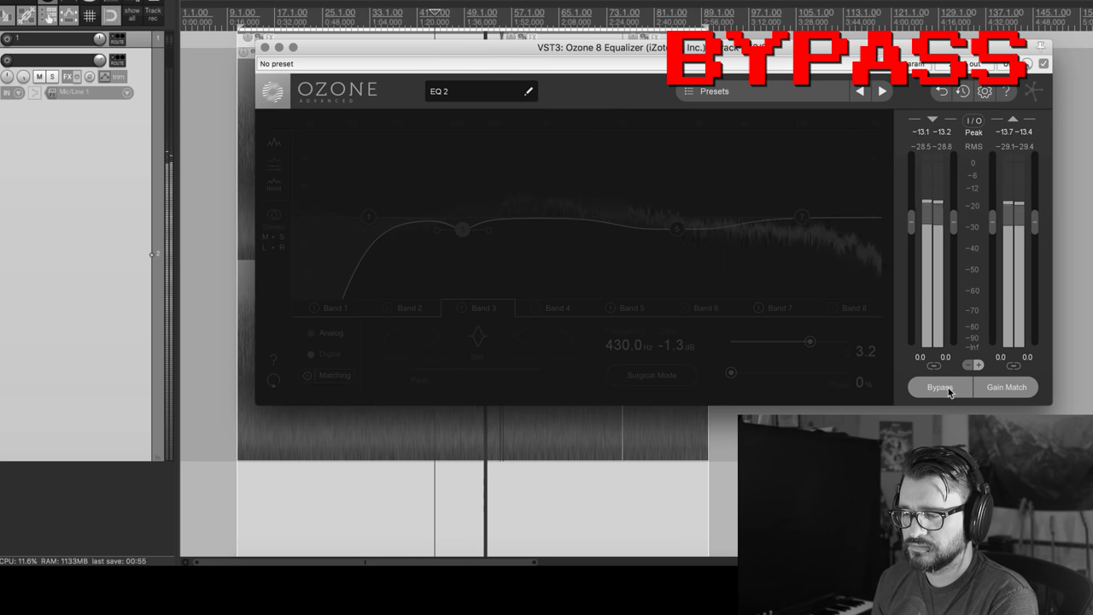
click(948, 390)
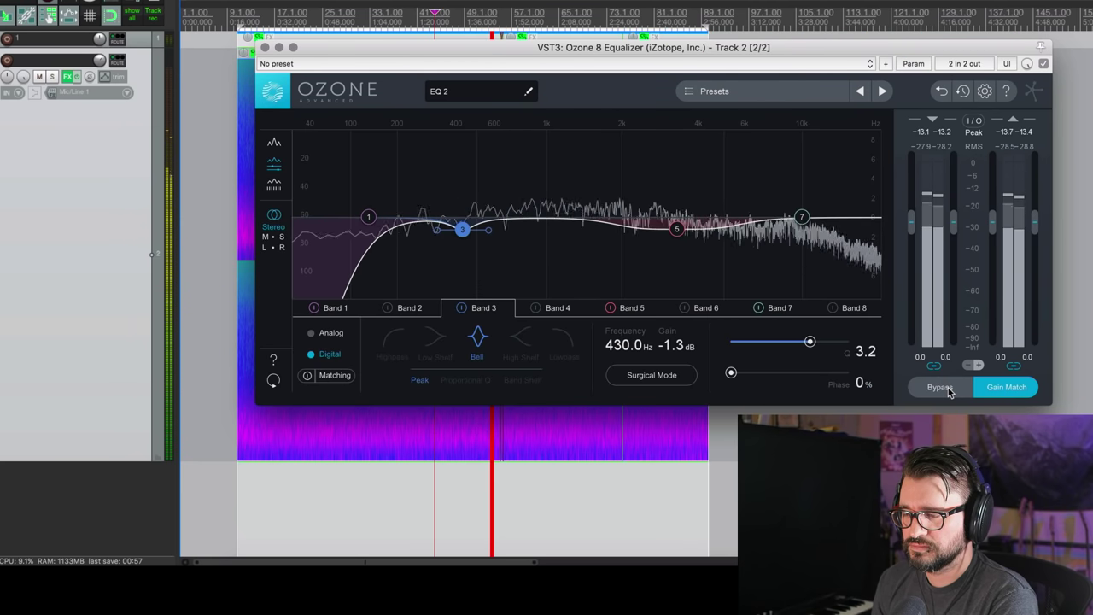
click(948, 390)
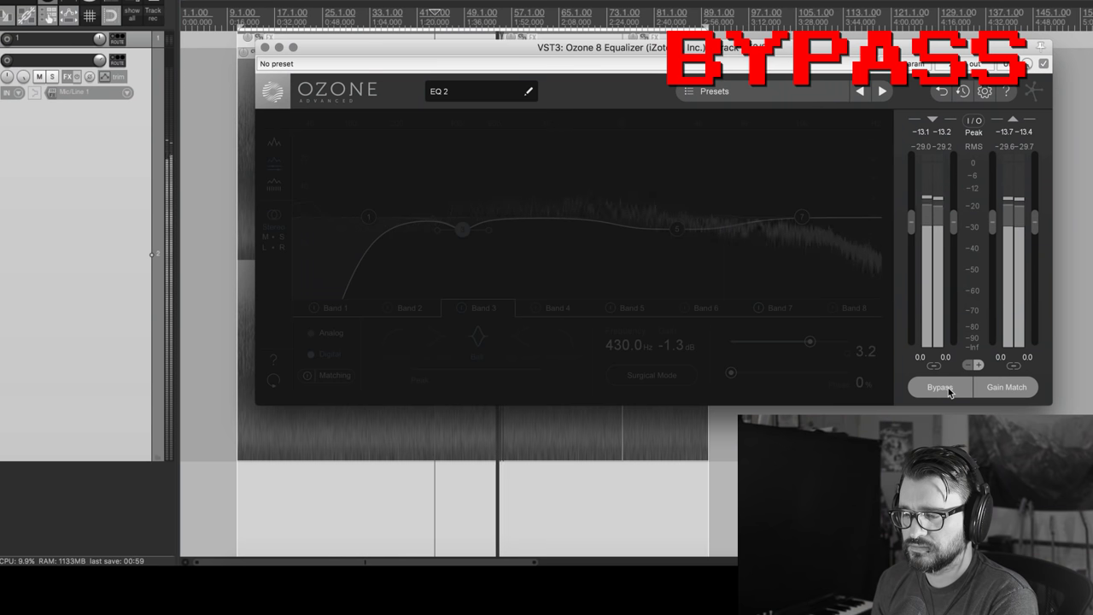
click(948, 391)
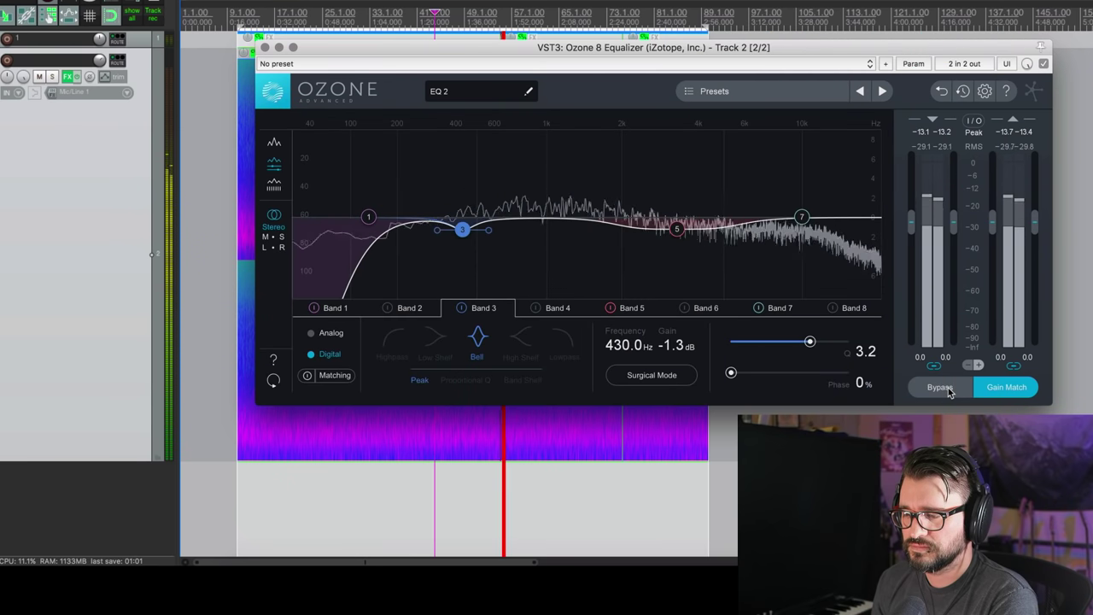
Stop playback, close Ozone, and zoom and scroll to the location 5 spectrogram timeline
key(space)
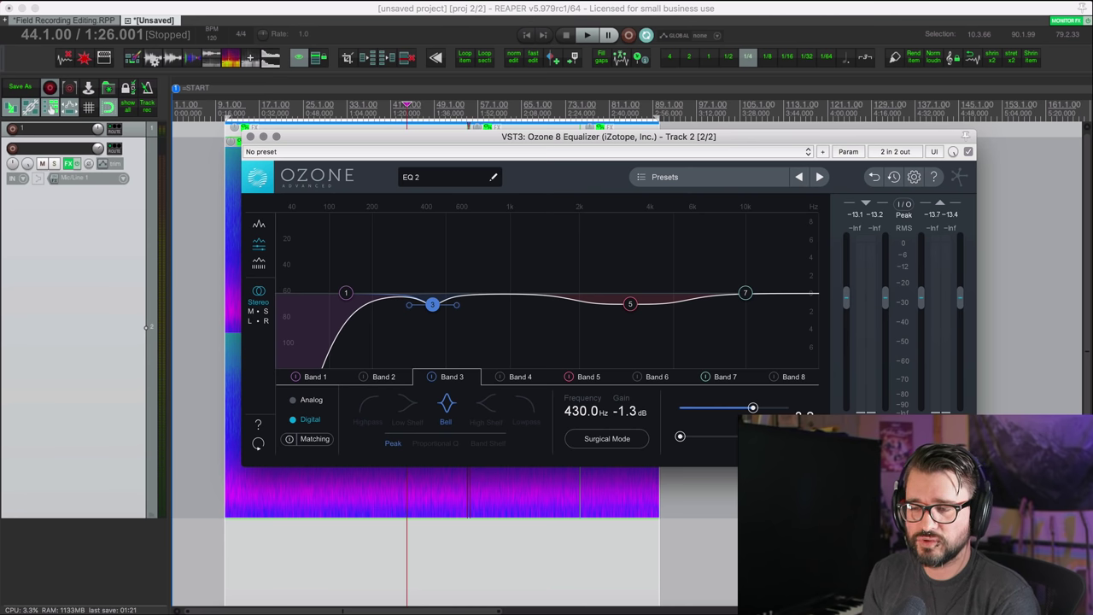
click(251, 136)
scroll(424, 341, up, 3)
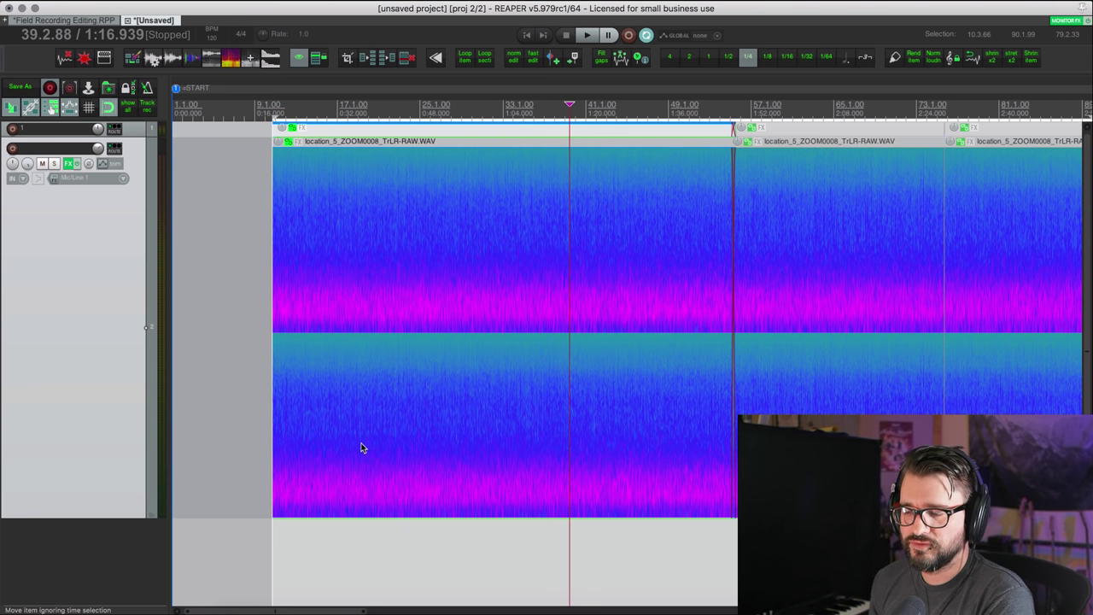
scroll(413, 446, right, 3)
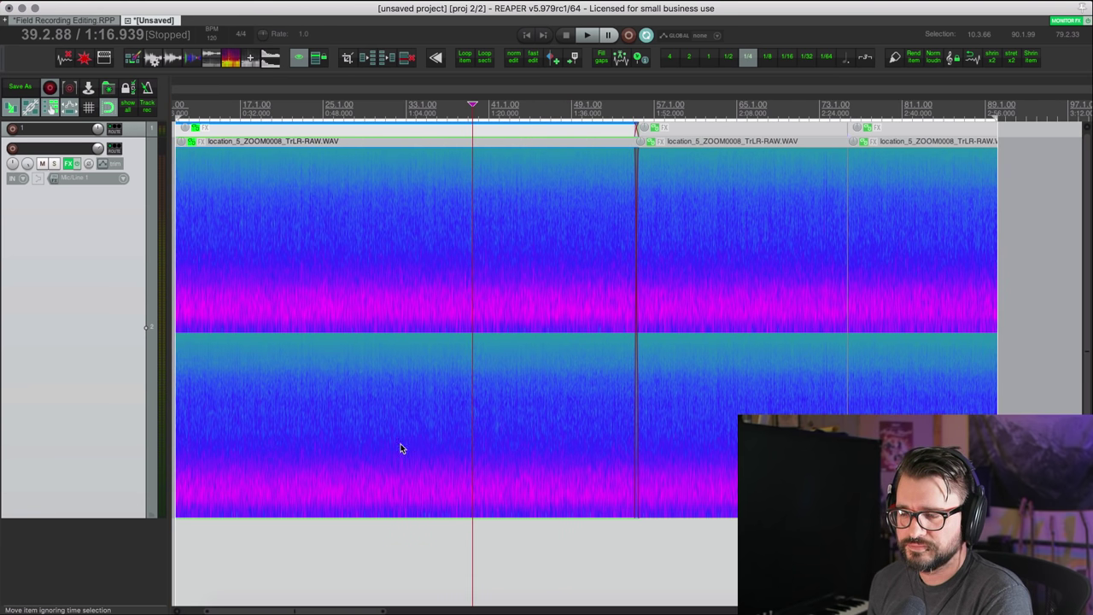
Add a full-range 0–22050 Hz spectral edit on the location 5 item, 28.2.48 to 39.2.27
click(383, 419)
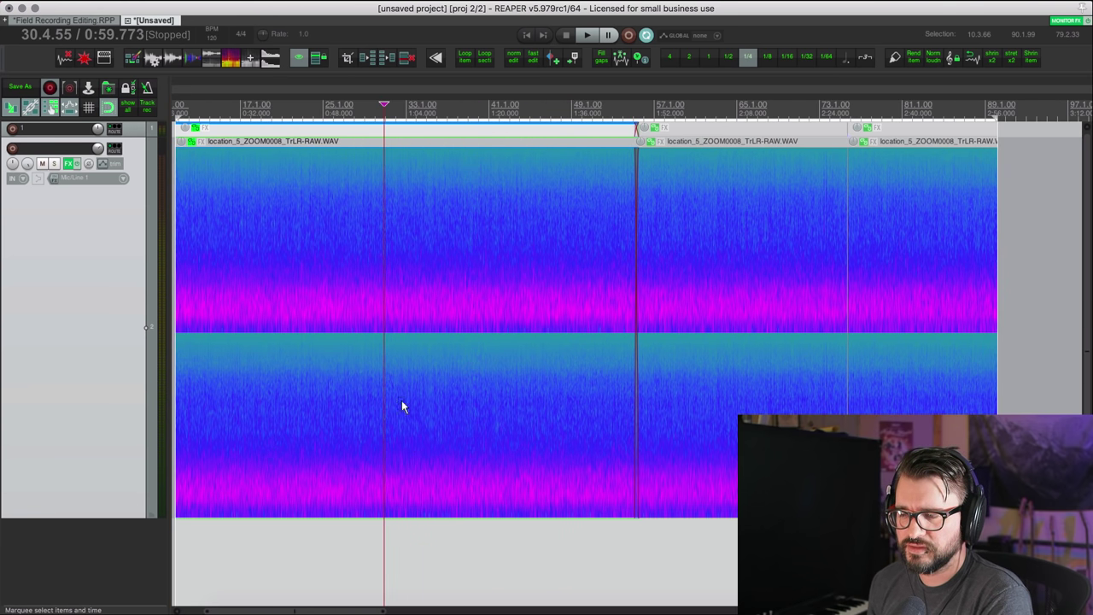
right_click(403, 407)
click(376, 406)
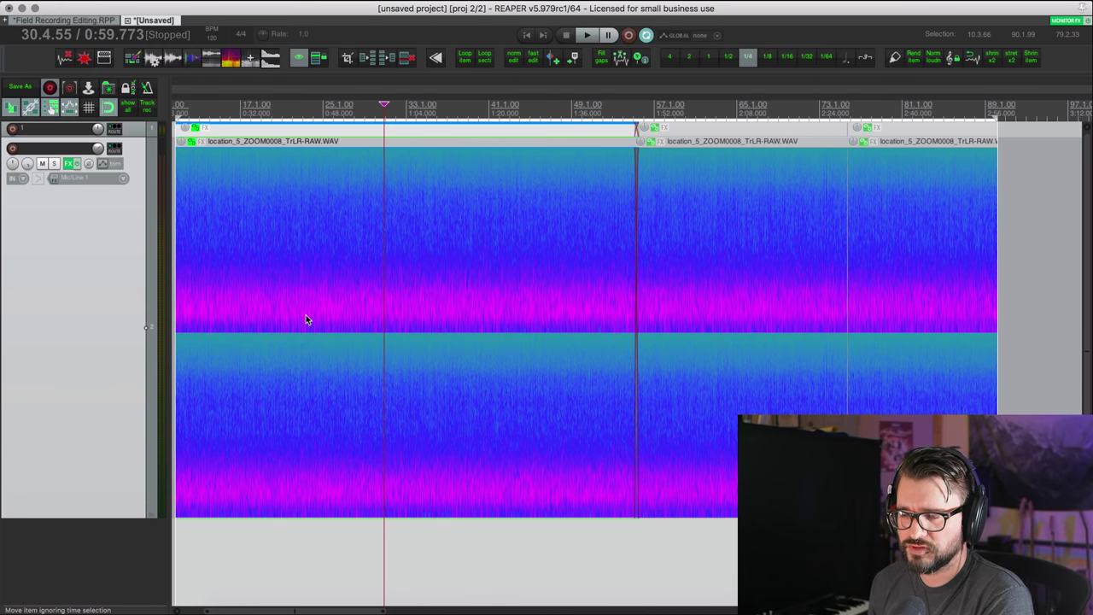
drag(358, 369, 470, 370)
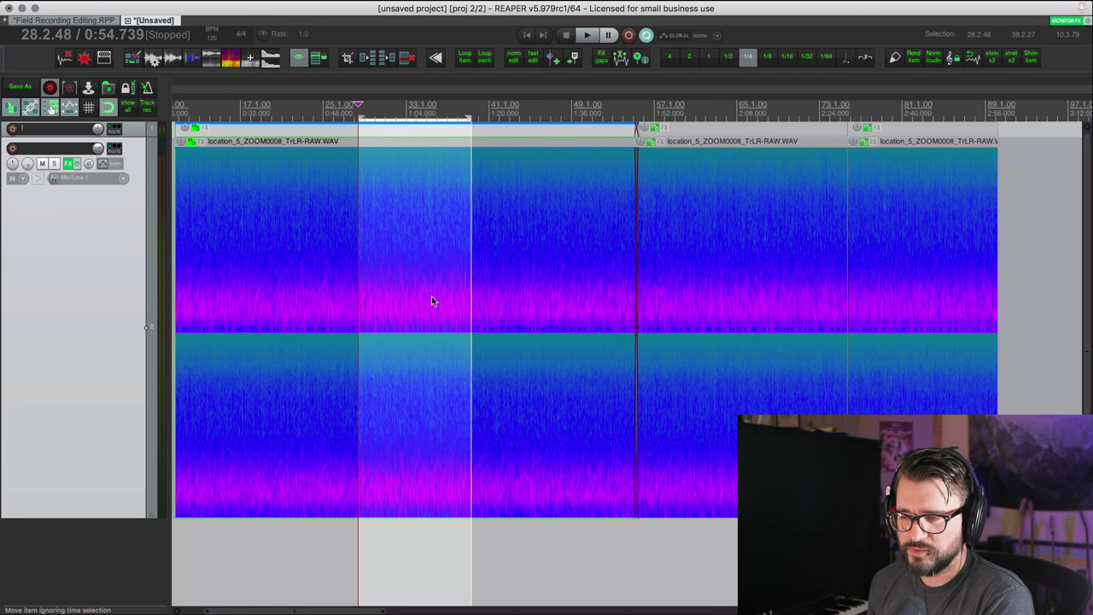
right_click(398, 291)
mouse_move(464, 272)
mouse_move(504, 285)
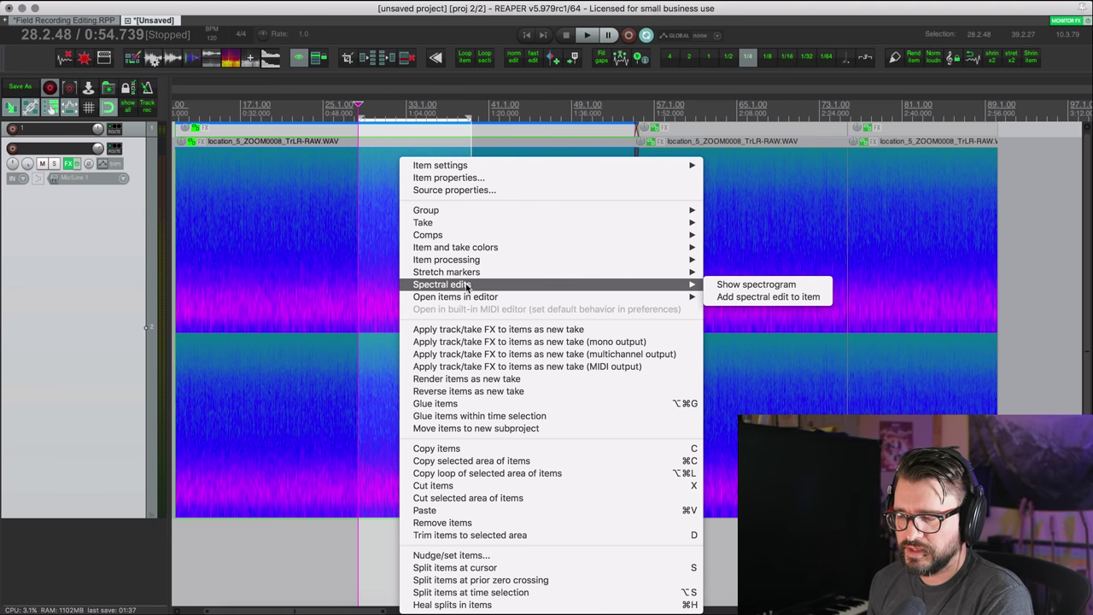
click(778, 301)
click(433, 300)
Narrow the spectral edit to 0–8723 Hz over a shorter span, then select 47.2.36–51.1.22
scroll(443, 279, up, 3)
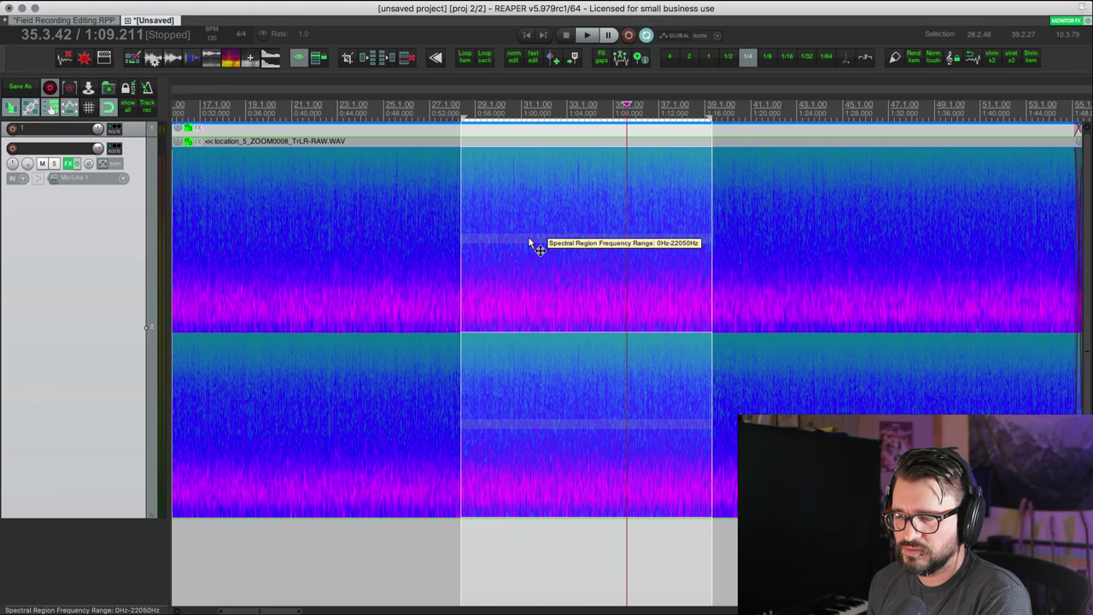
click(529, 242)
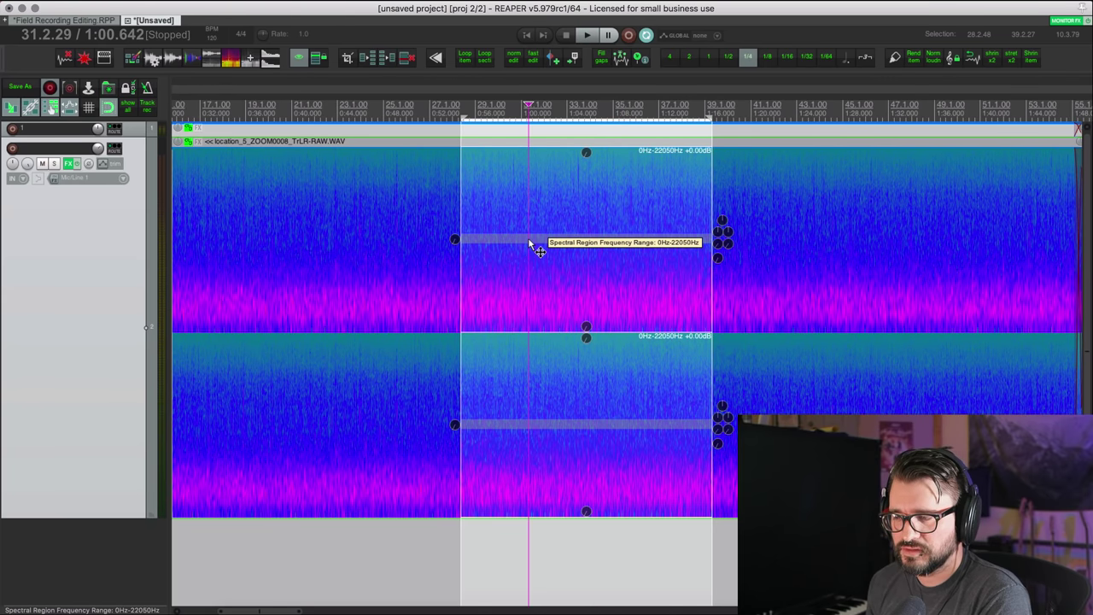
scroll(554, 158, down, 2)
click(557, 156)
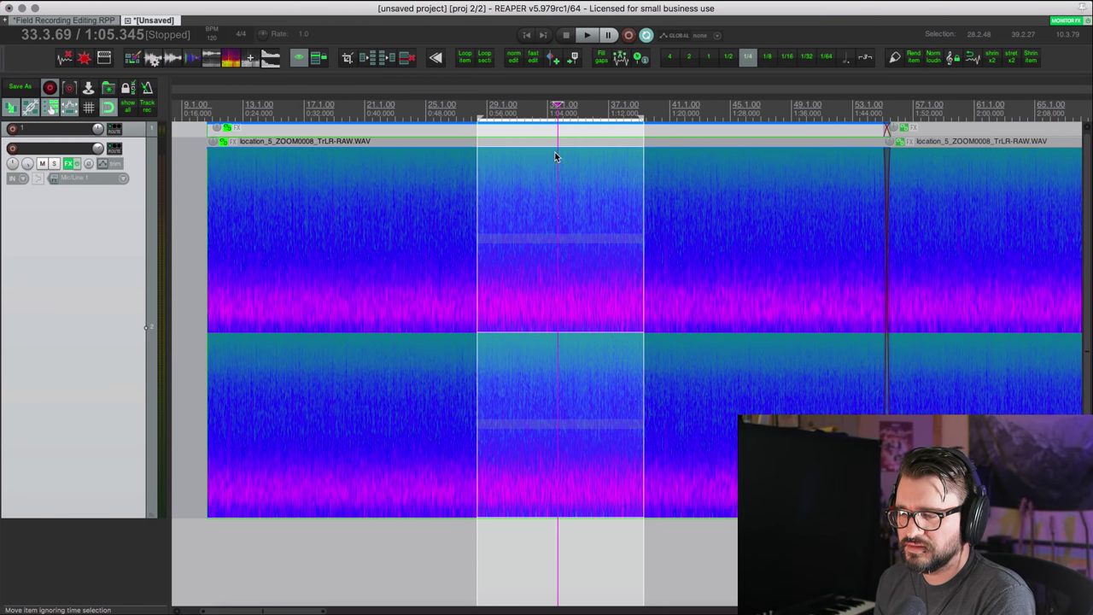
click(566, 245)
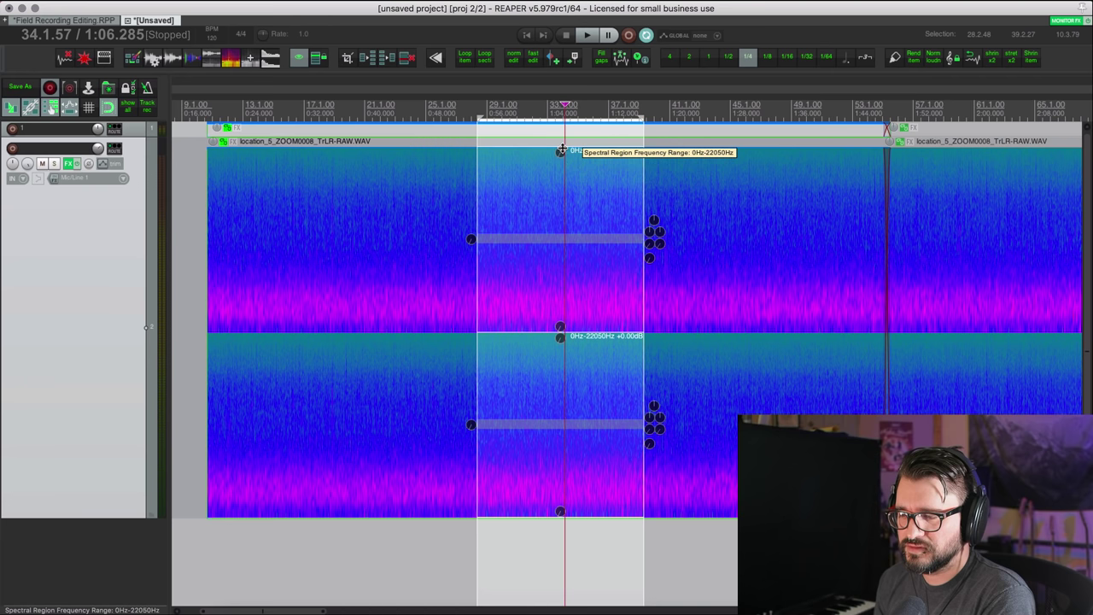
drag(561, 152, 547, 240)
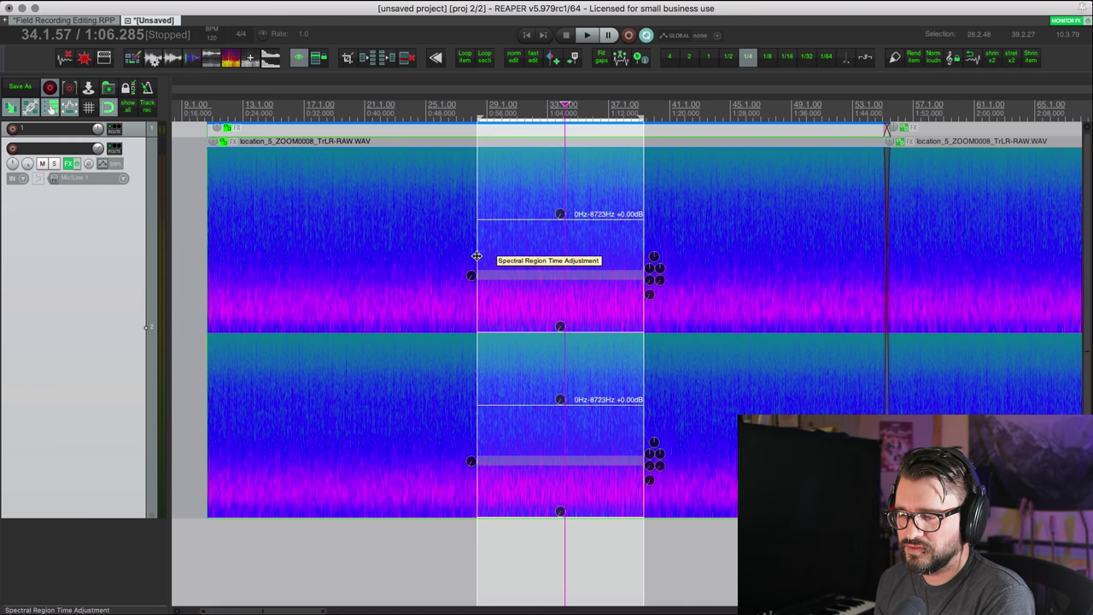
drag(480, 259, 551, 281)
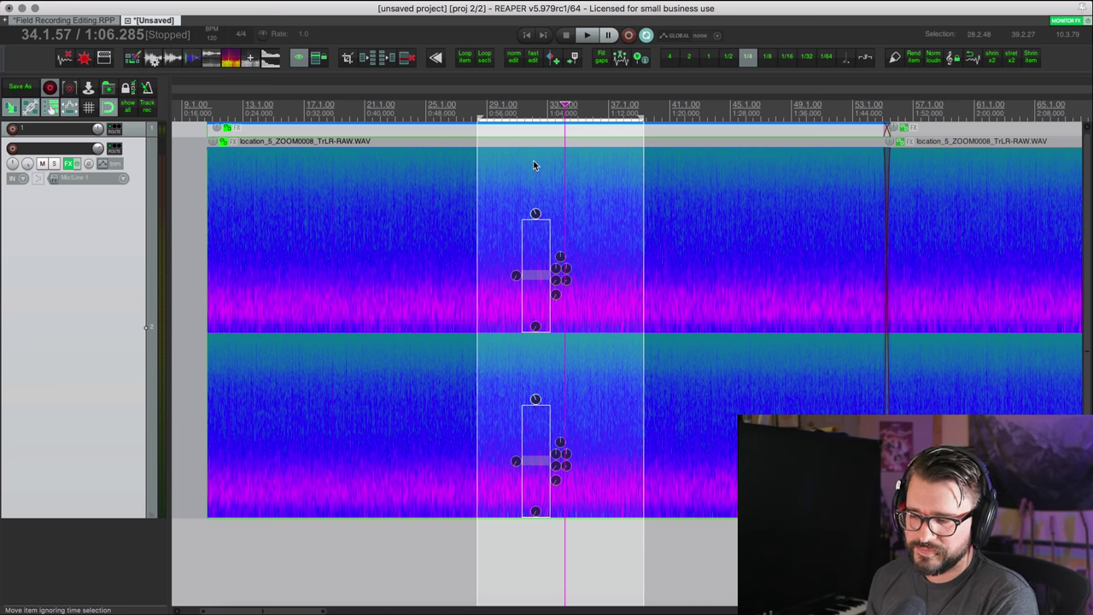
drag(767, 248, 764, 224)
click(796, 231)
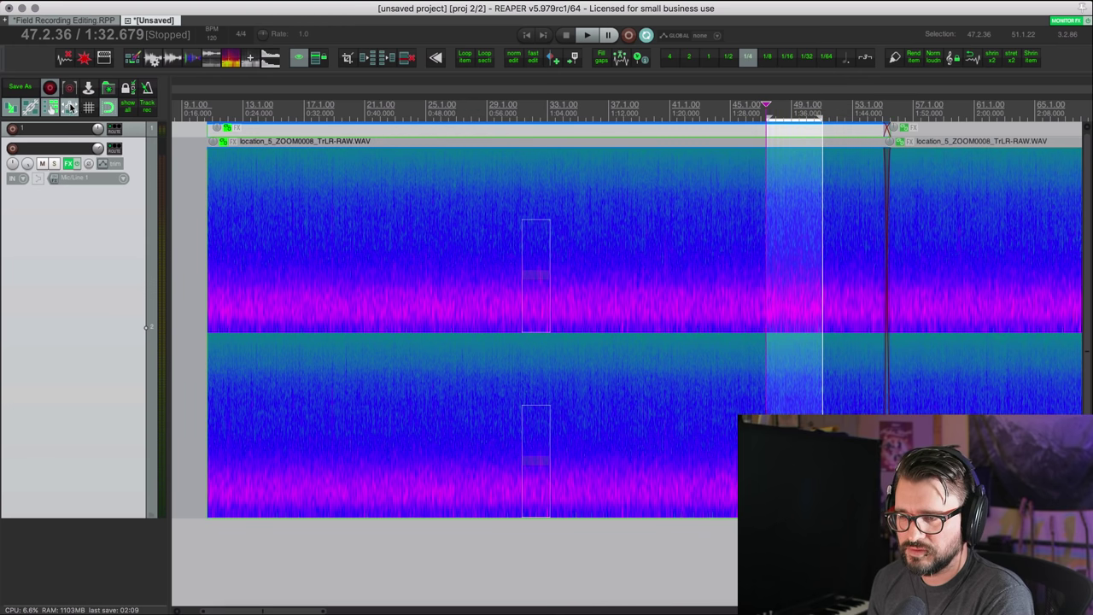
click(802, 202)
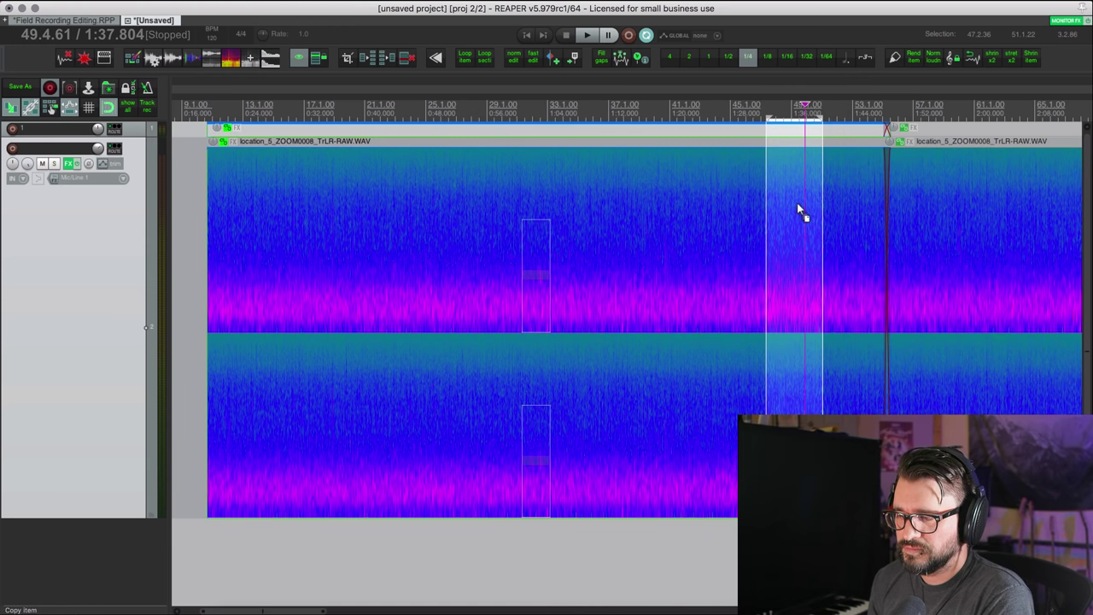
drag(798, 205, 526, 204)
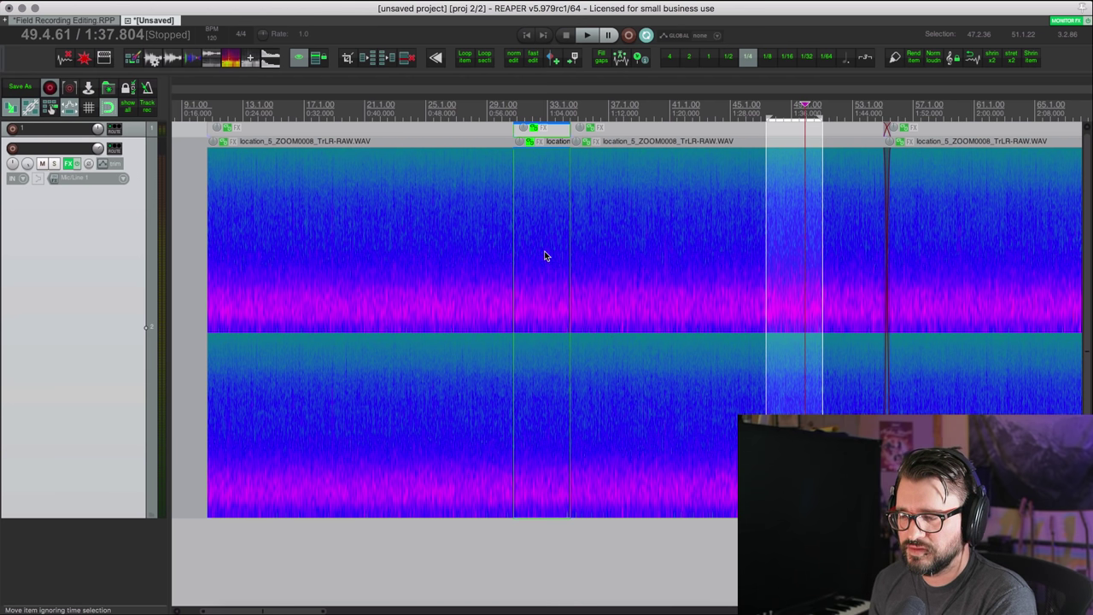
key(super+z)
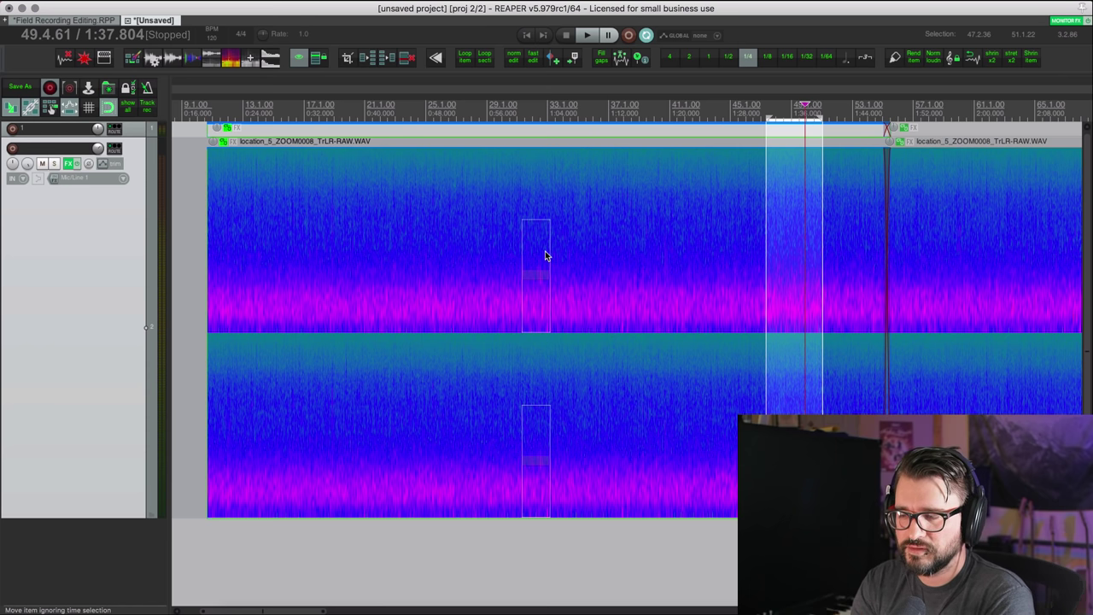
click(561, 235)
scroll(561, 234, down, 2)
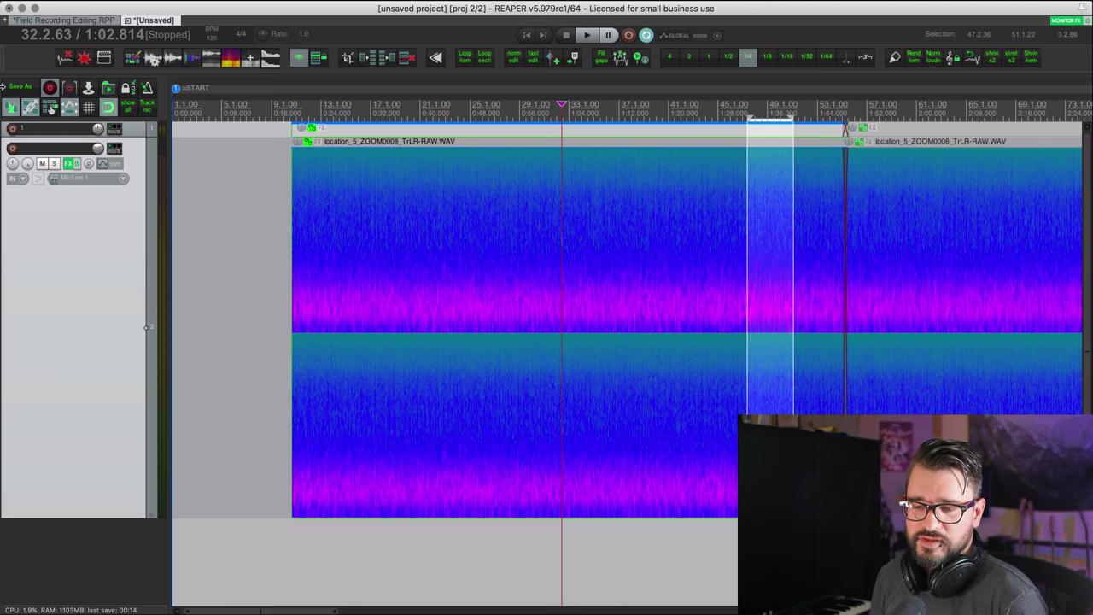
Open track 2's FX chain to show VUMTdeluxe in MS mode, Mono Maker 68, amount 73
click(69, 164)
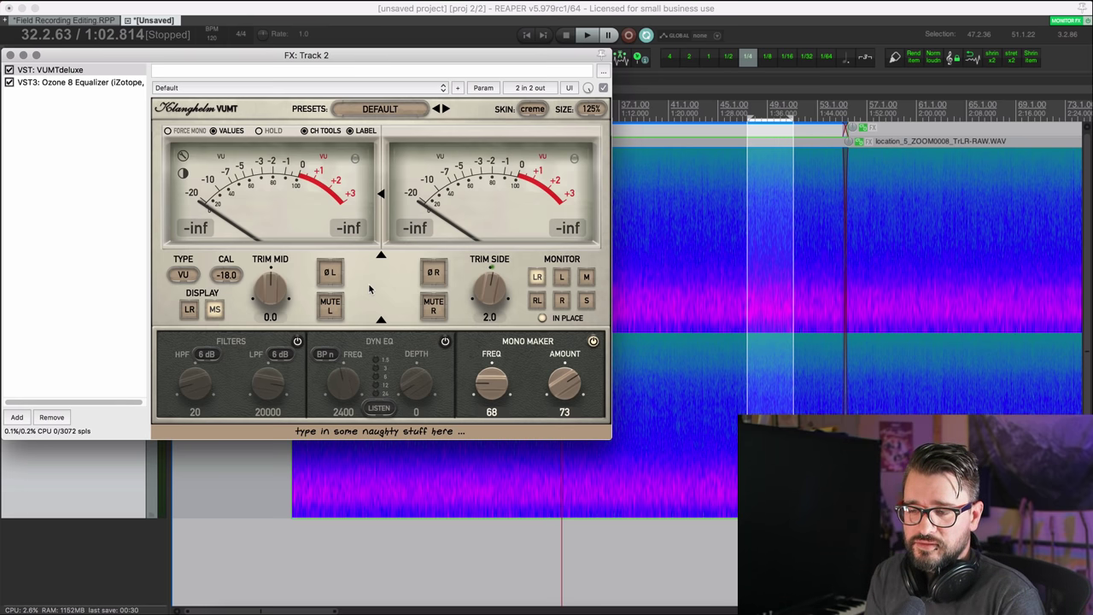
Review the Ozone 8 Equalizer curve in track 2's FX chain, then close the window
click(108, 84)
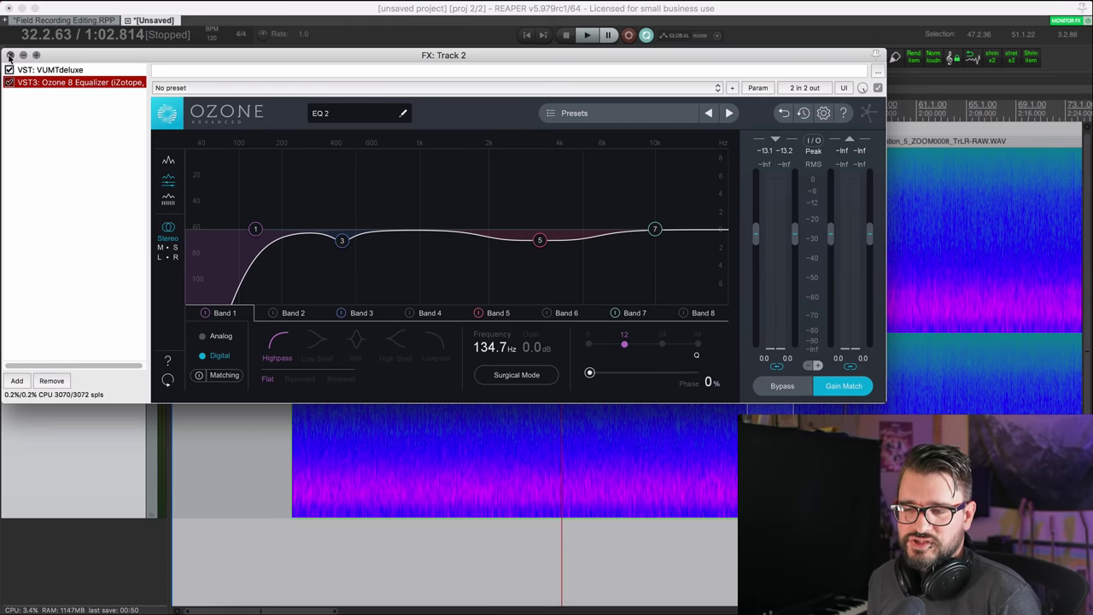
click(10, 55)
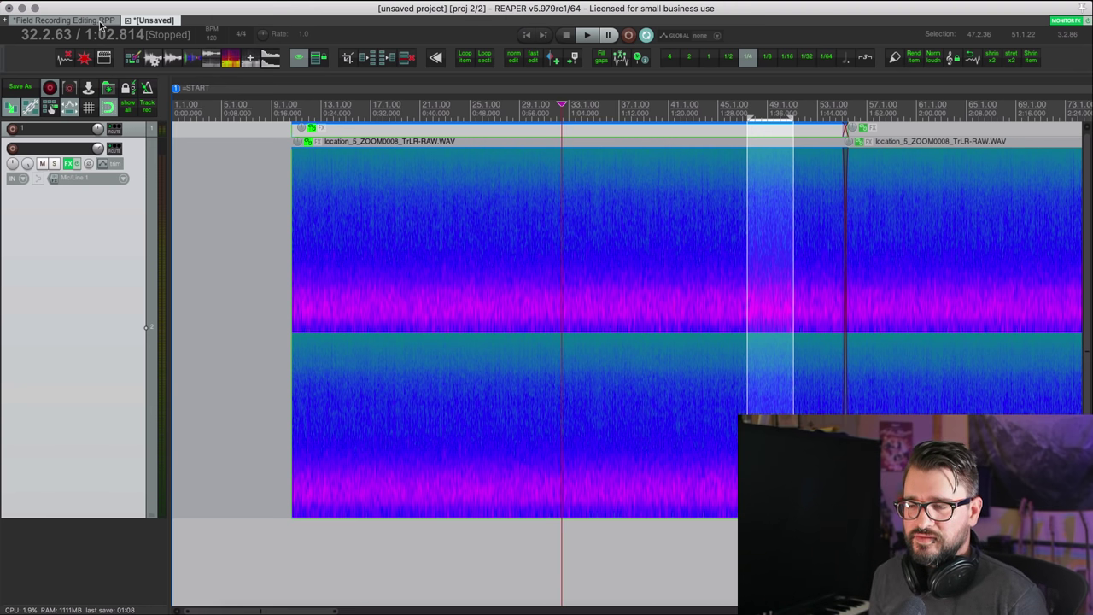
Switch to the Field Recording Editing project and show all of the track's automation lanes
key(ctrl+Tab)
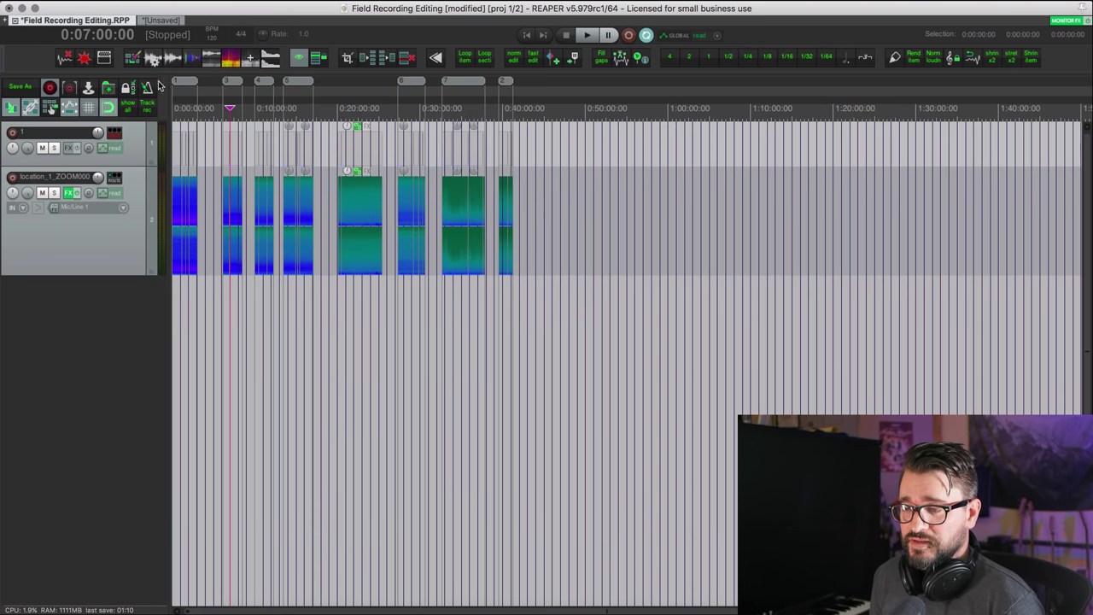
scroll(301, 109, up, 3)
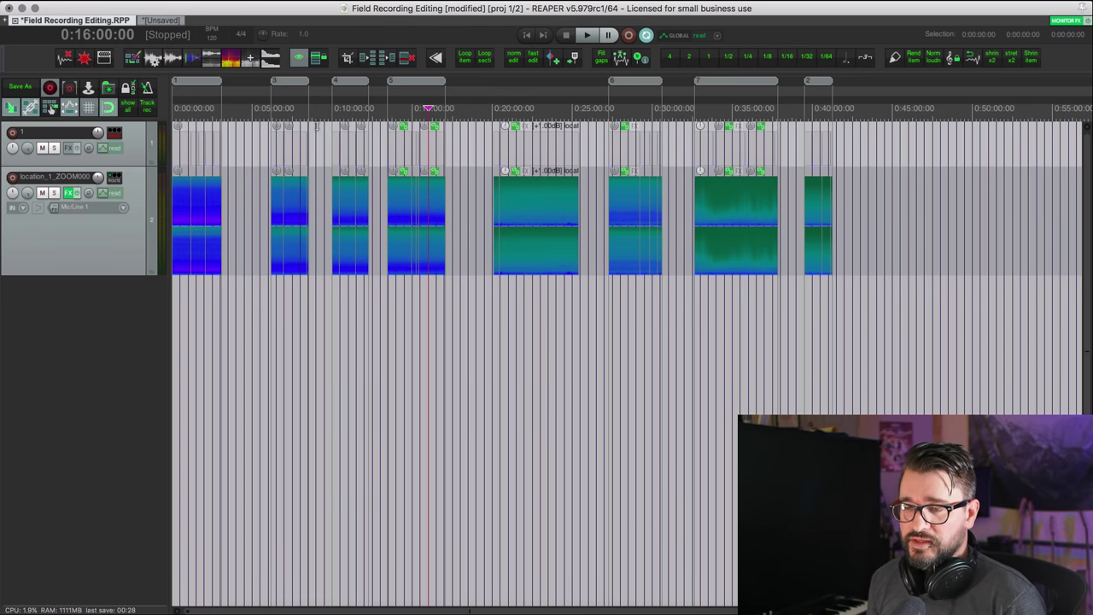
click(127, 106)
scroll(506, 261, down, 3)
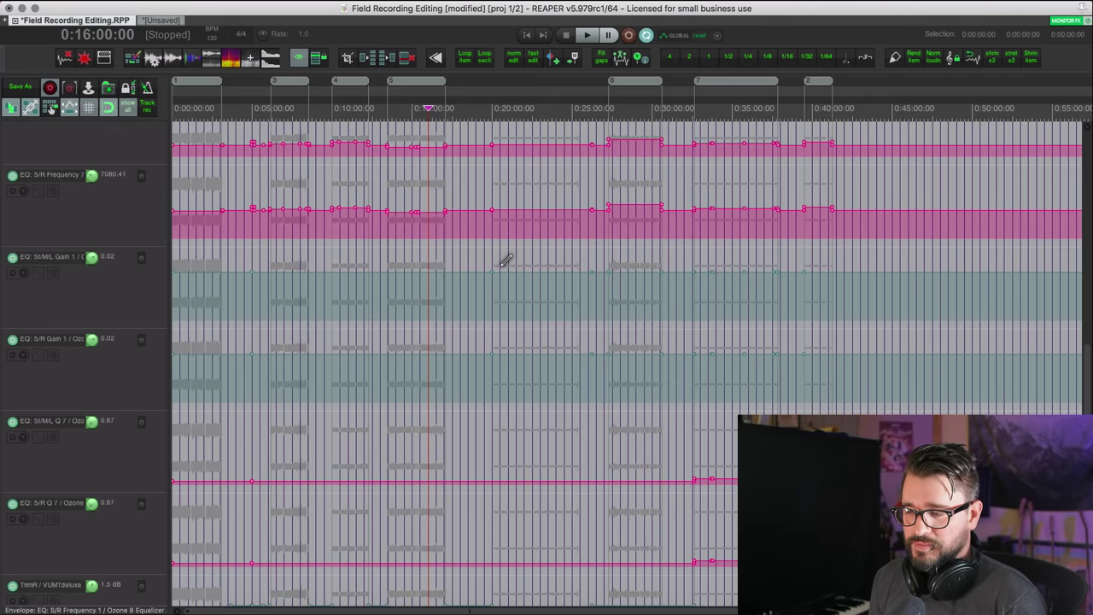
scroll(505, 260, down, 2)
scroll(505, 259, up, 5)
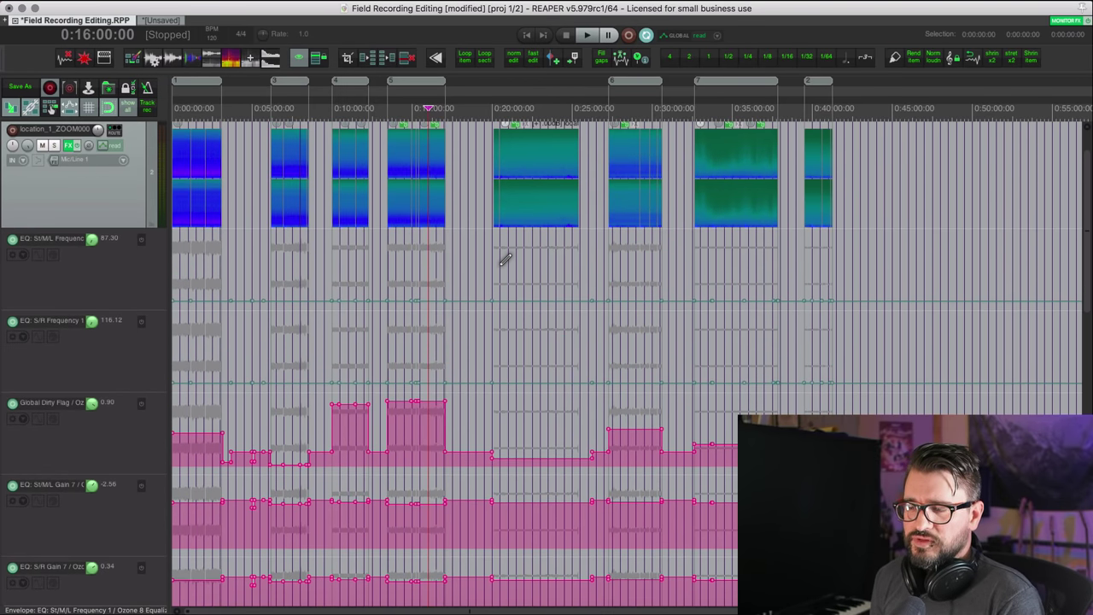
Set the time selection to the bounds of the item at 0:20:04
click(516, 109)
drag(485, 159, 595, 180)
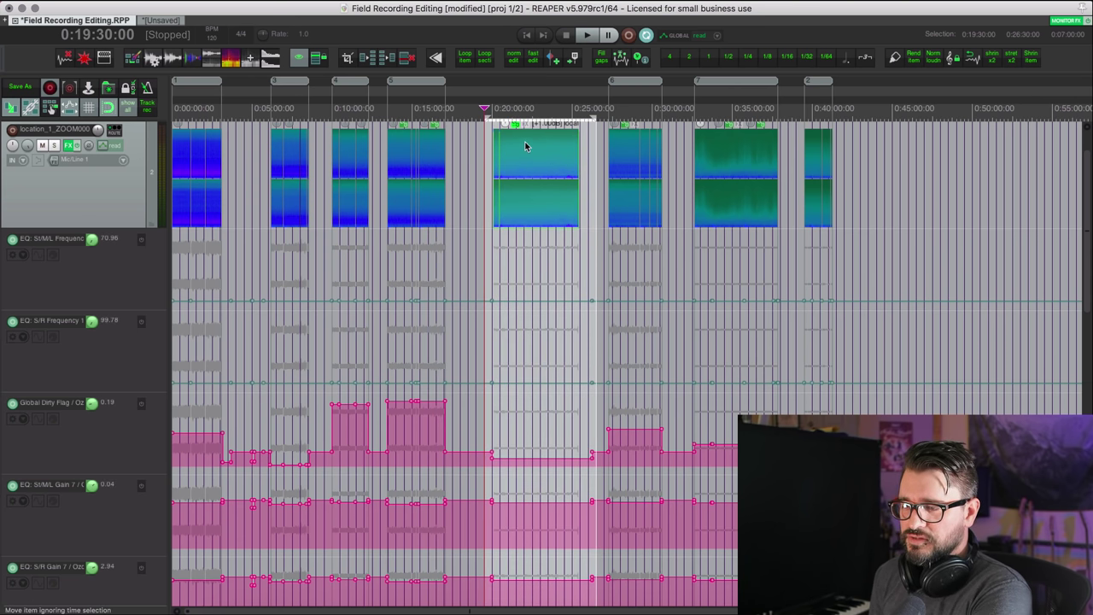
click(524, 144)
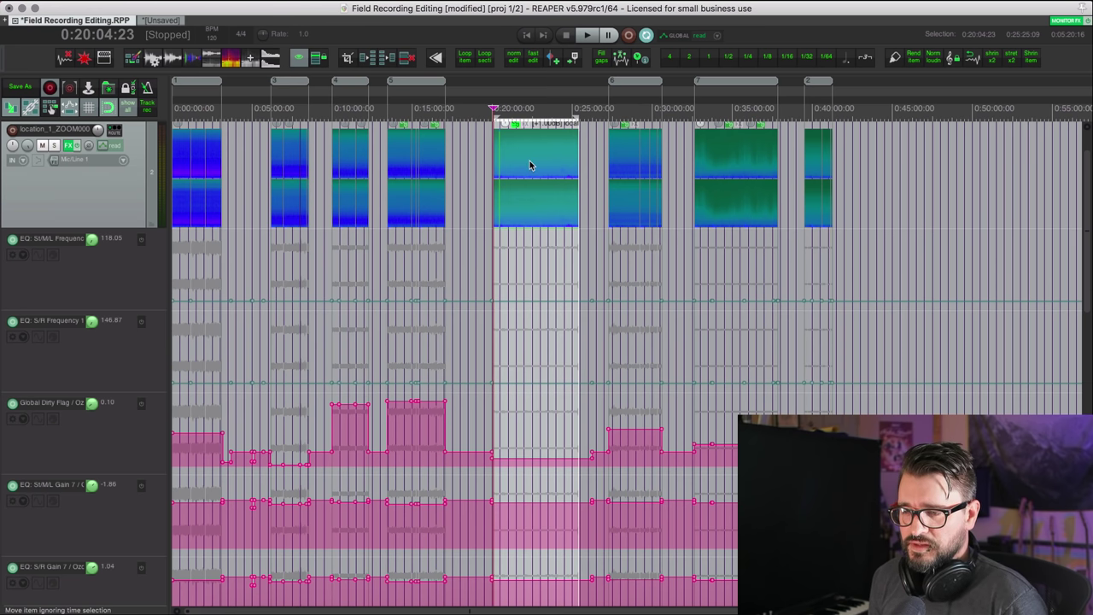
Bring up the track's Ozone 8 Equalizer above the items and start playback
click(531, 177)
right_click(70, 147)
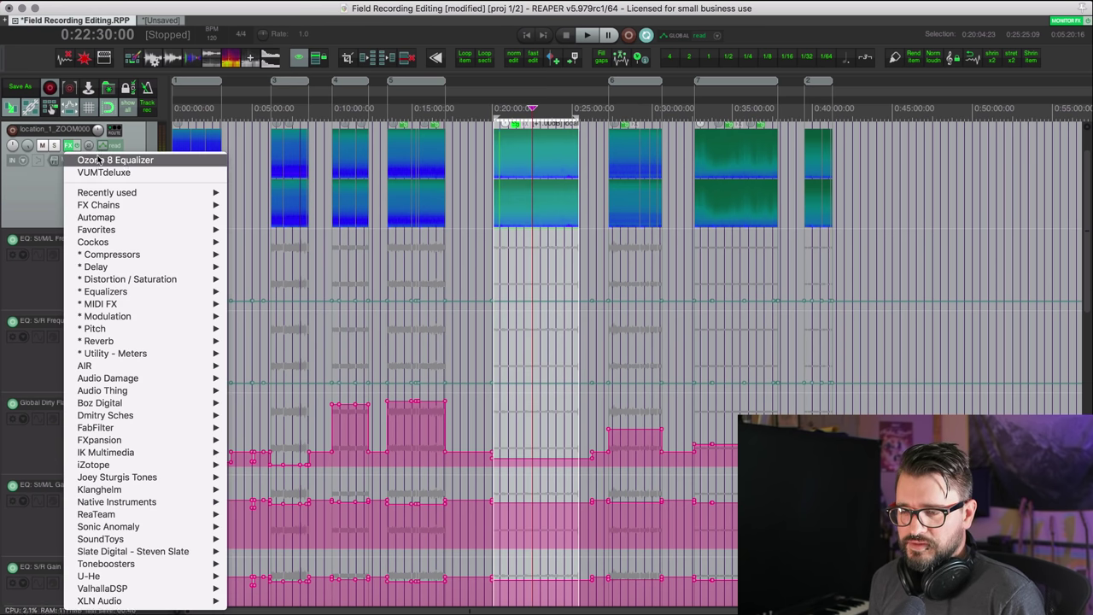
click(147, 162)
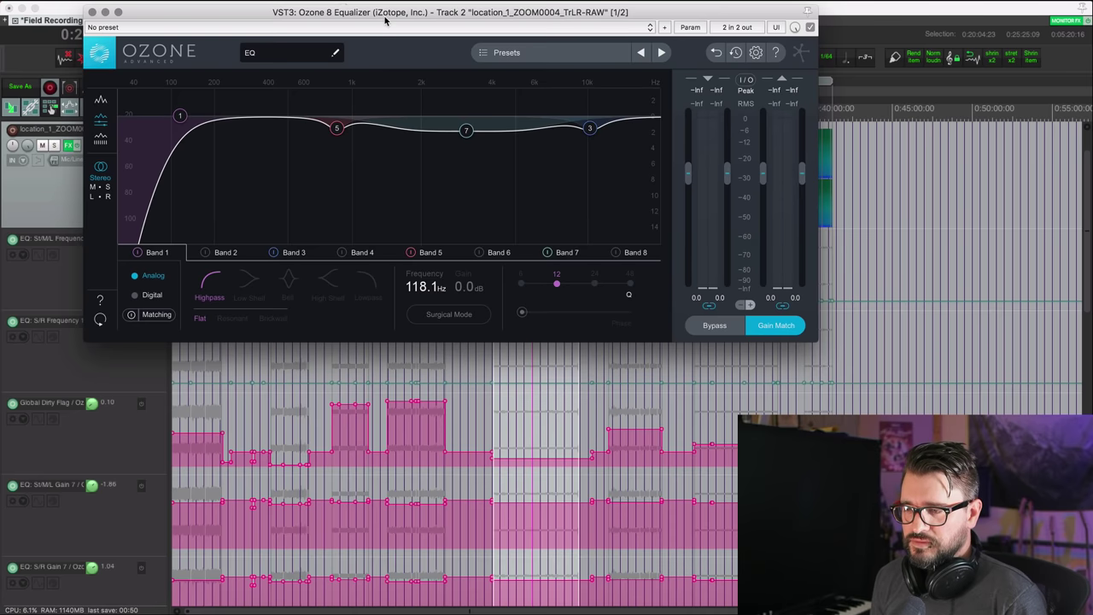
drag(384, 19, 451, 255)
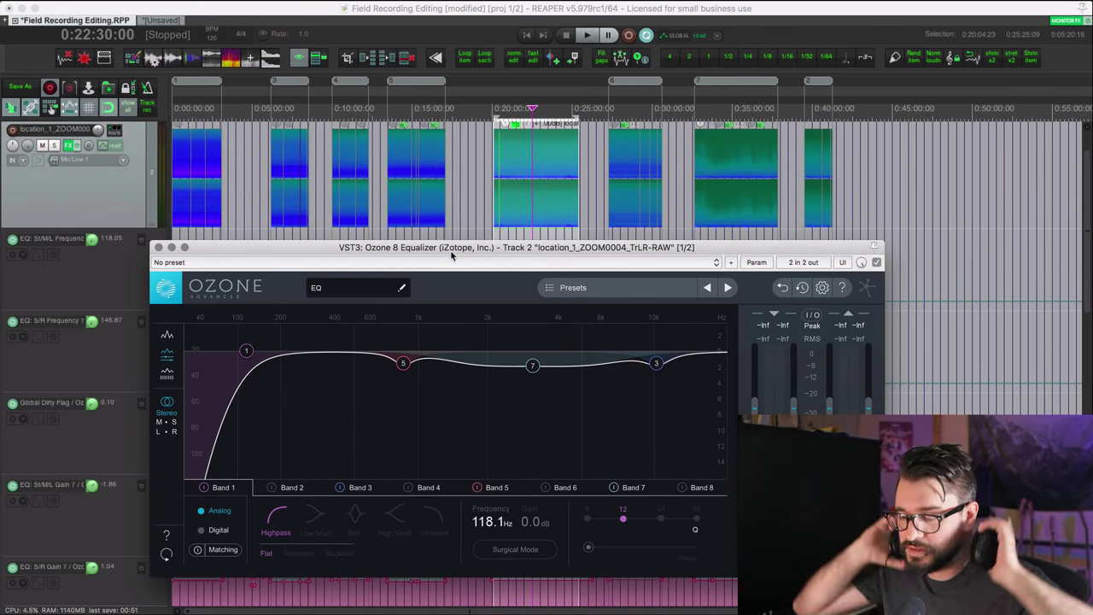
key(space)
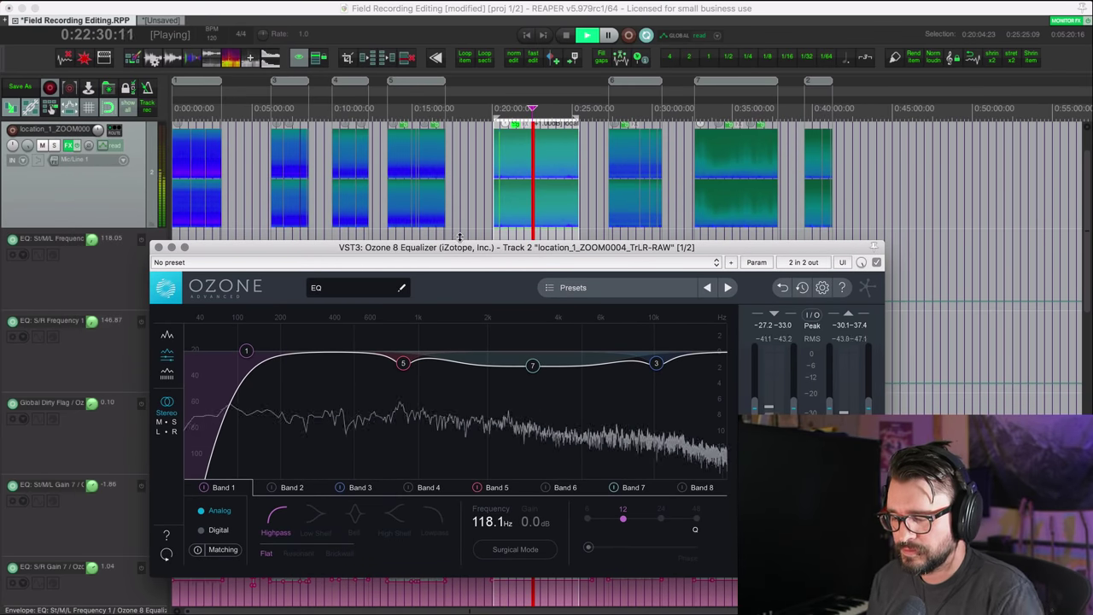
Set Ozone Band 7 to -3.8 dB at 5.64 kHz and the high-pass to 107.6 Hz
click(122, 186)
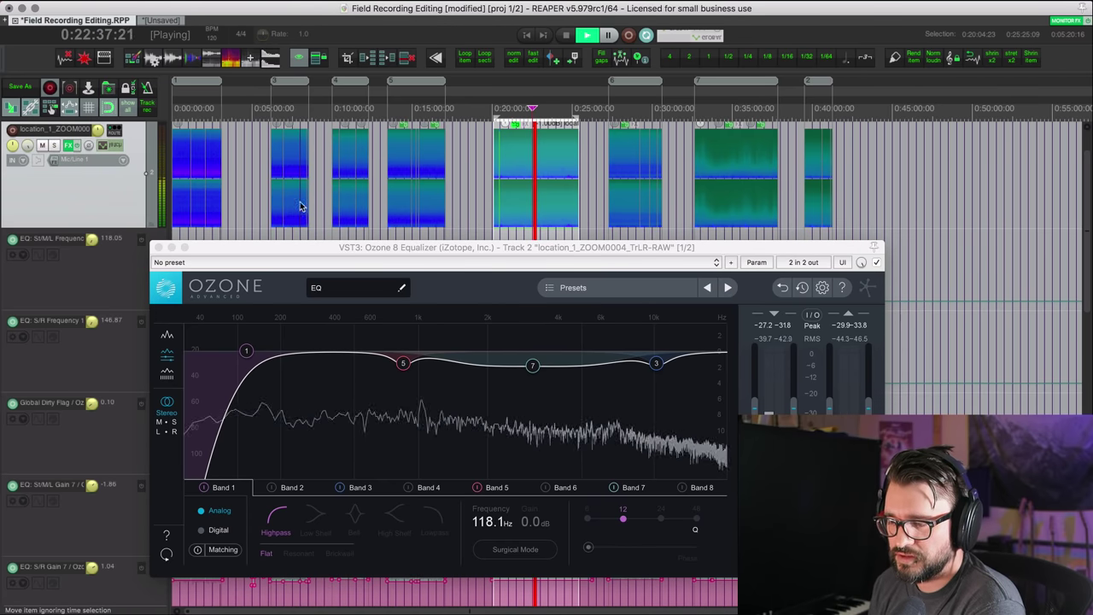
drag(531, 366, 594, 381)
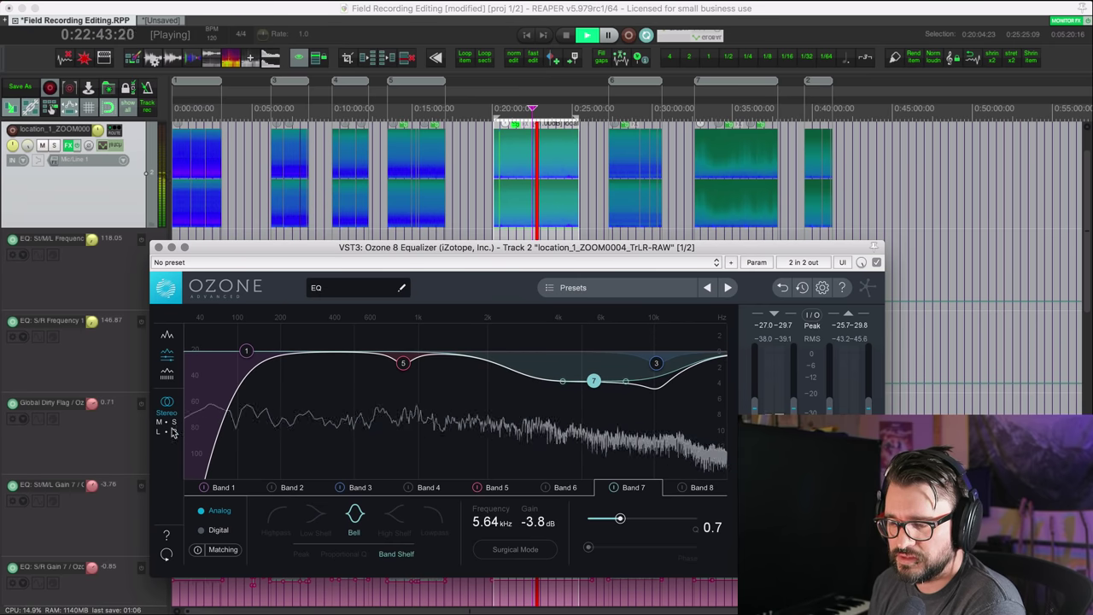
mouse_move(254, 352)
mouse_down()
mouse_move(296, 351)
mouse_move(216, 353)
mouse_move(241, 356)
mouse_up()
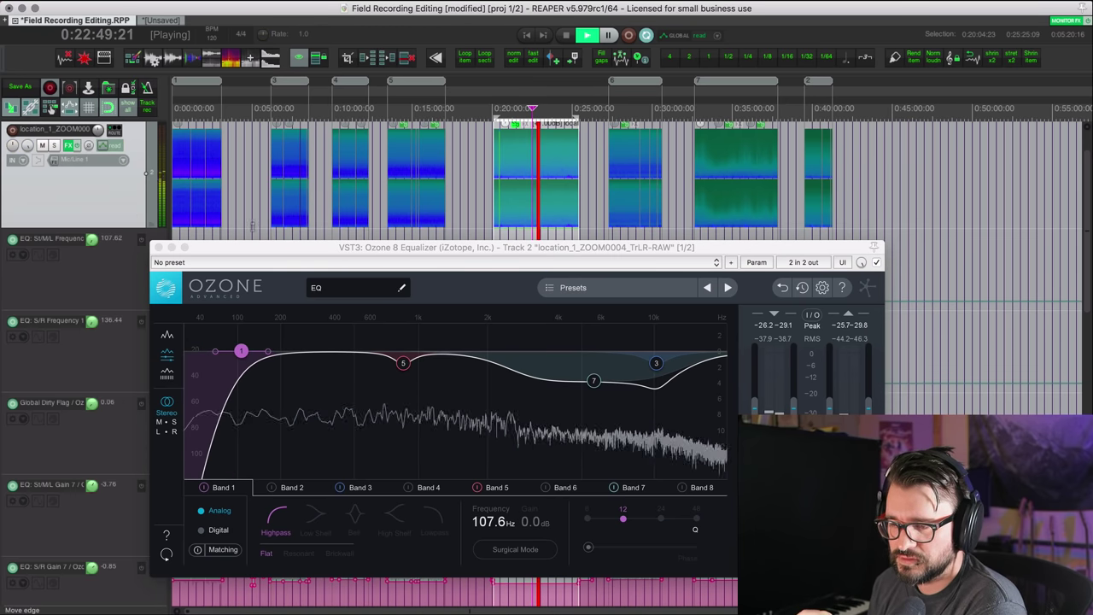
click(158, 247)
Stop playback of the Field Recording Editing project
scroll(532, 317, down, 5)
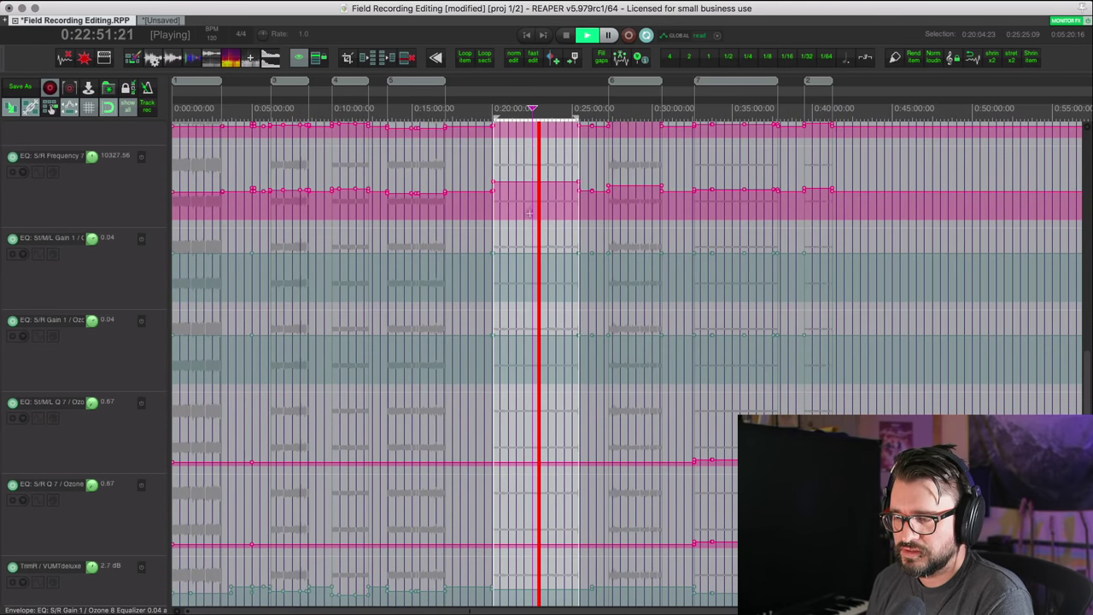
scroll(542, 250, up, 3)
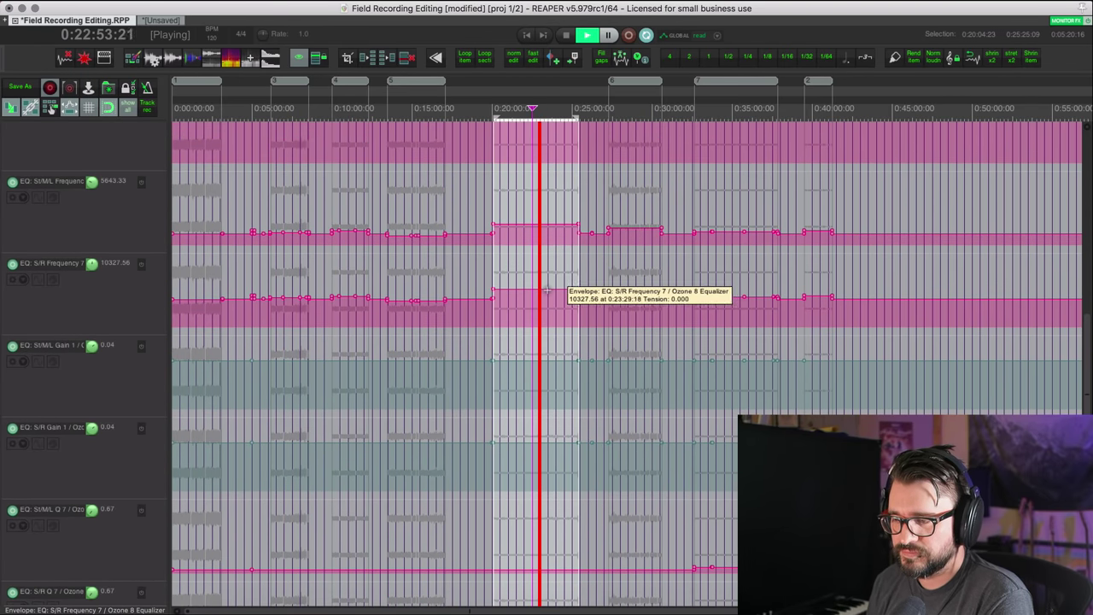
key(space)
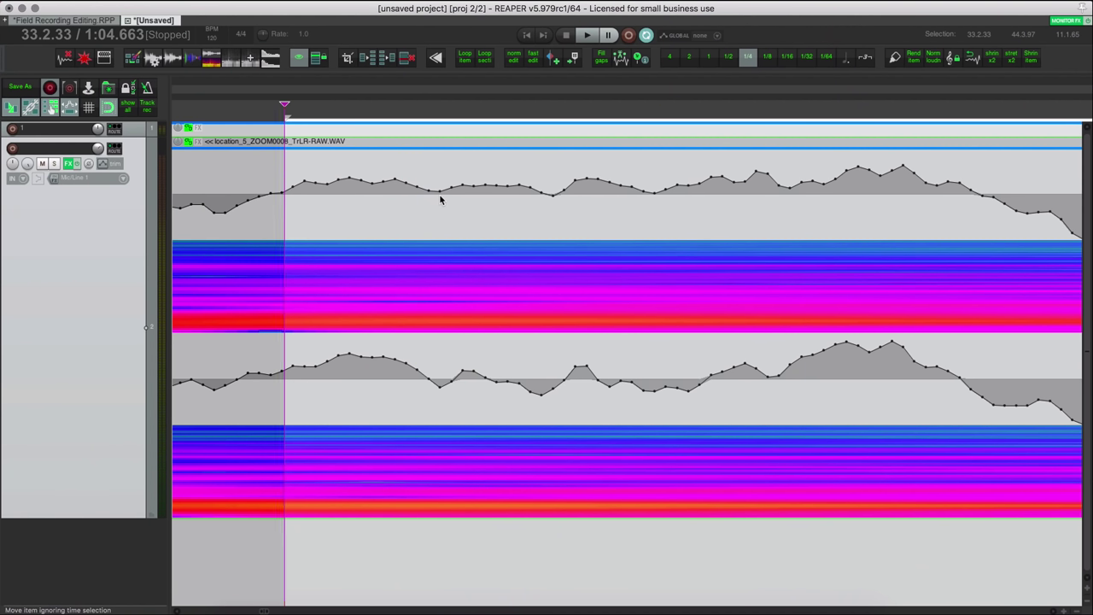
Move the cursor to the selection end and extend the item's start slightly earlier
key(])
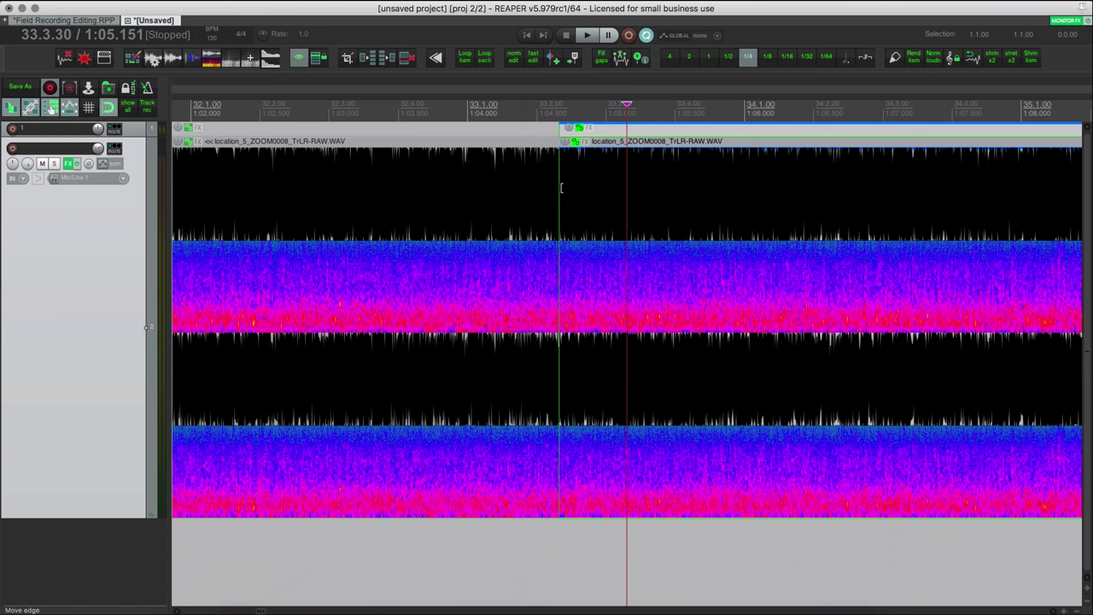
drag(561, 187, 541, 187)
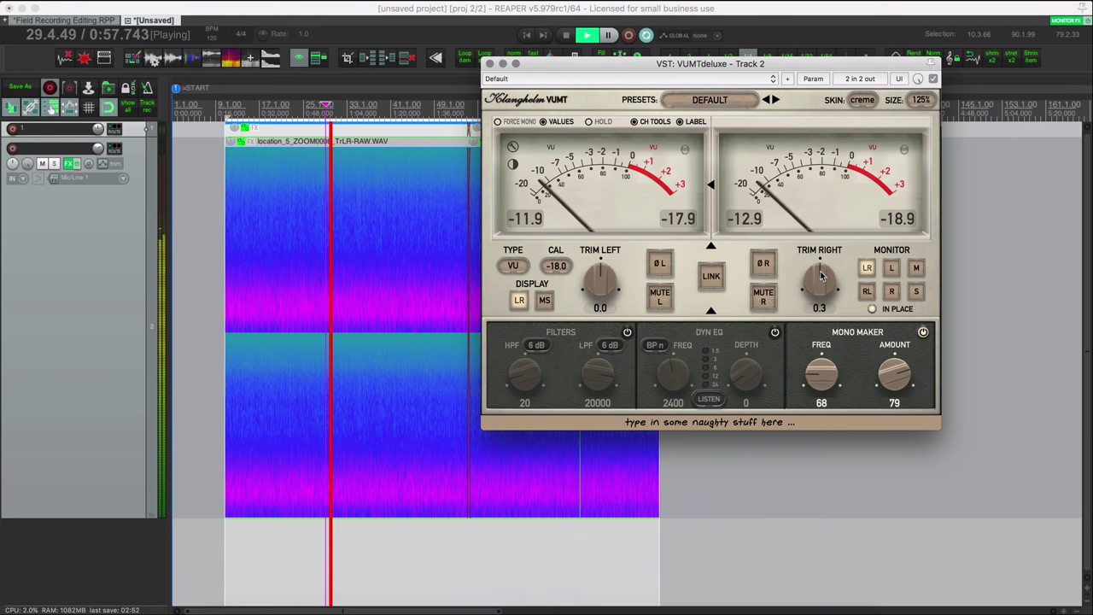
Raise the VUMTdeluxe right-channel trim to 1.2
drag(821, 274, 822, 270)
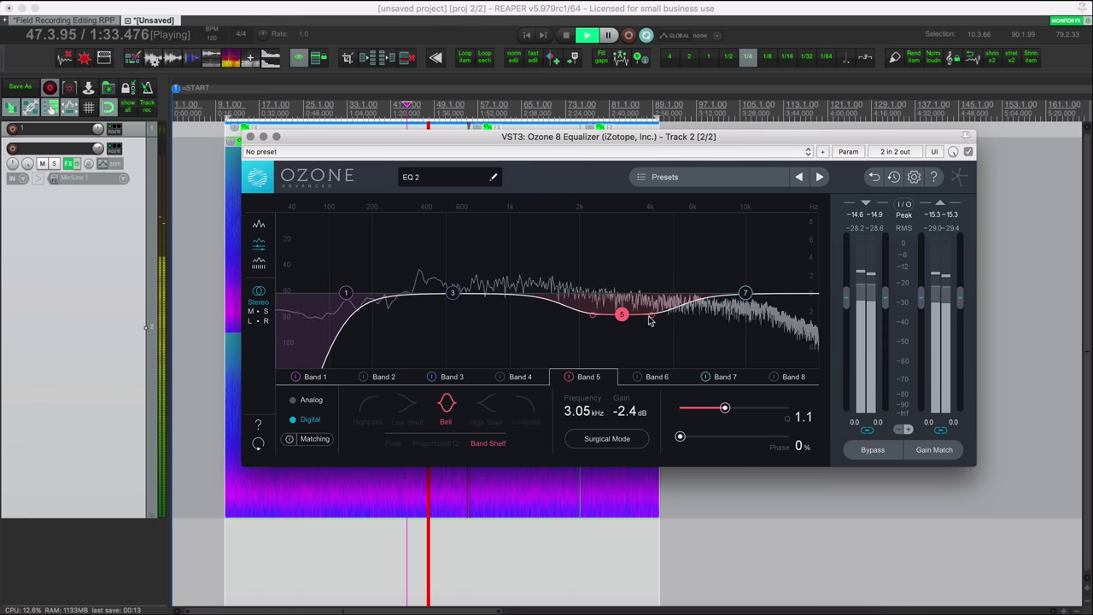
Lower Ozone Band 5's Q from 1.1 to 0.3, keeping -2.4 dB at 3.05 kHz
scroll(648, 319, down, 5)
scroll(648, 319, up, 4)
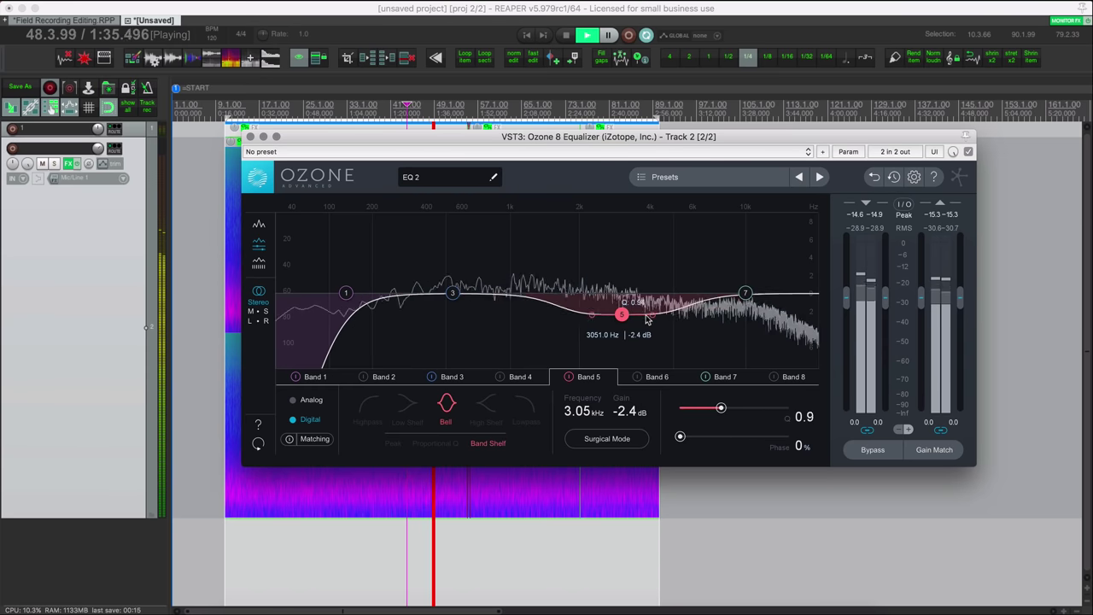
scroll(647, 318, up, 5)
scroll(651, 319, down, 8)
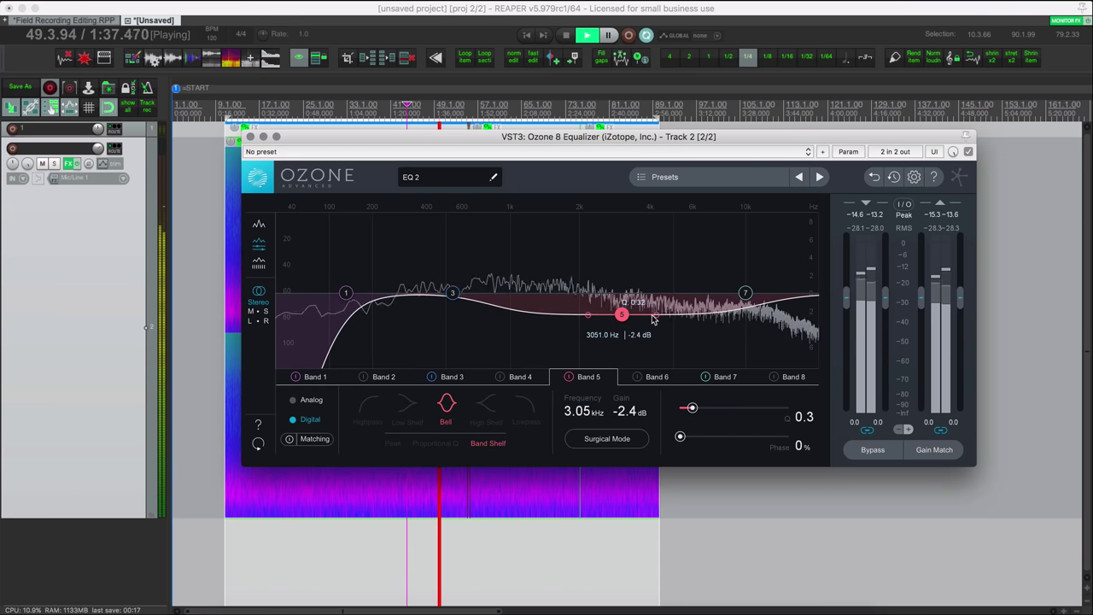